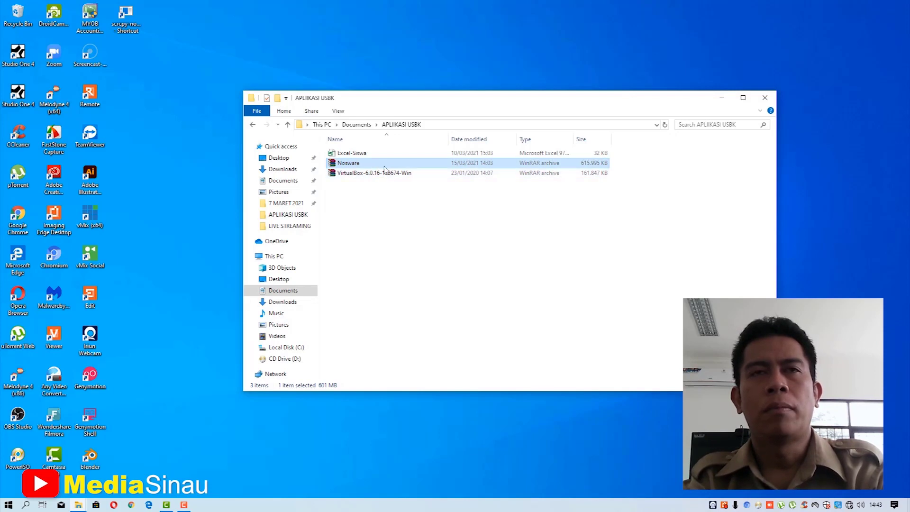
- Select the VirtualBox archive among the Nosware and VirtualBox archives in the folder
left_click(369, 173)
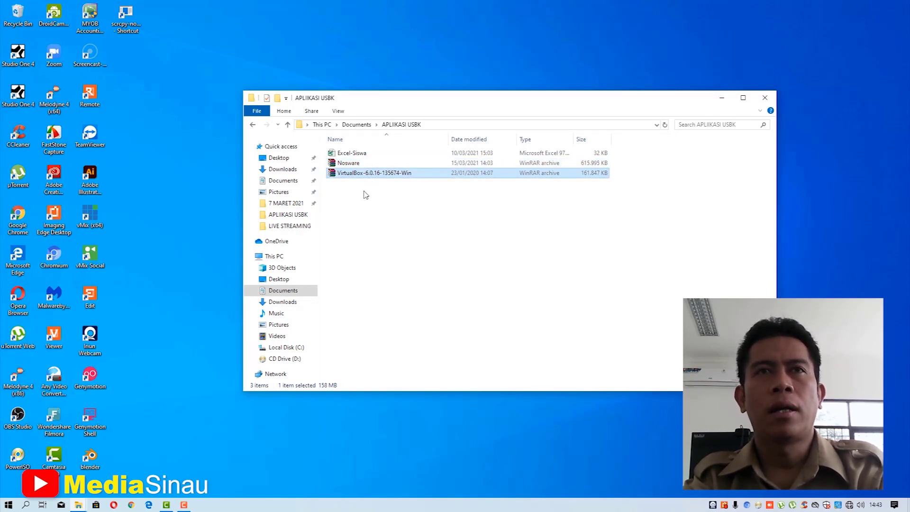
left_click_drag(369, 201, 356, 159)
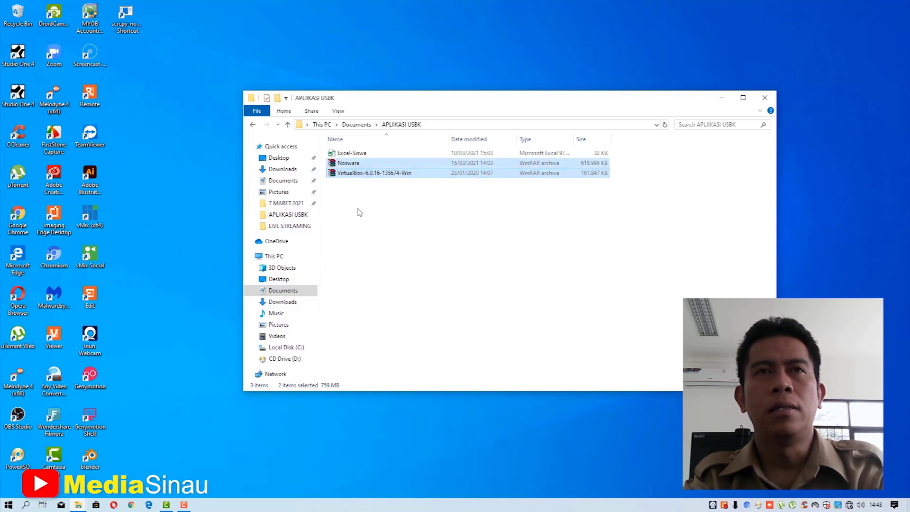
left_click(359, 212)
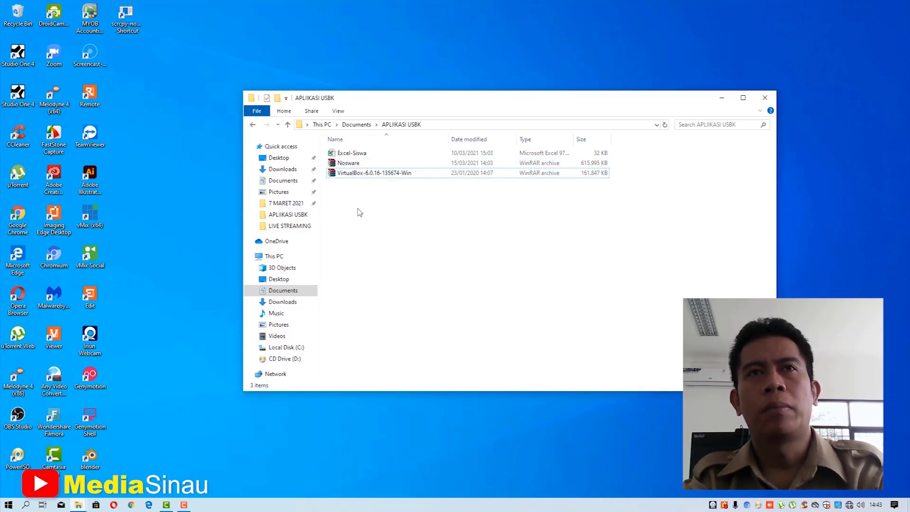
left_click(353, 163)
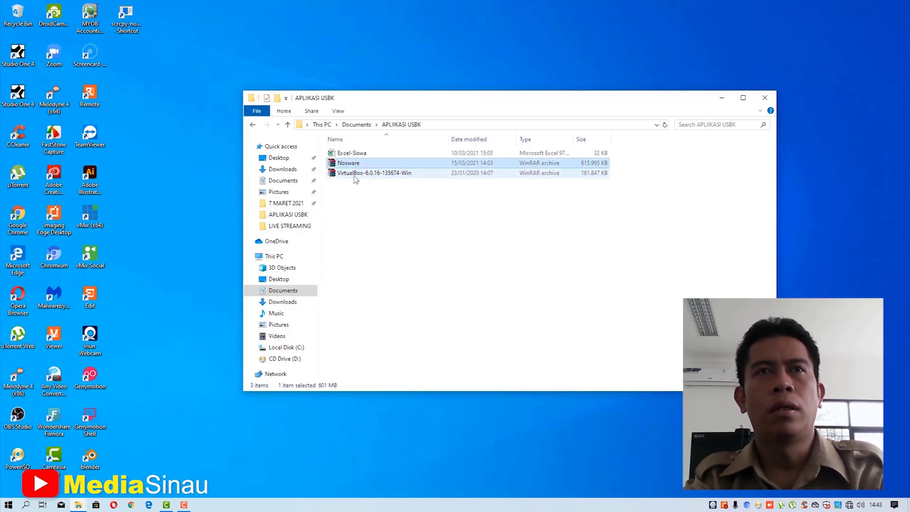
left_click(354, 175)
left_click(353, 164)
left_click(354, 174)
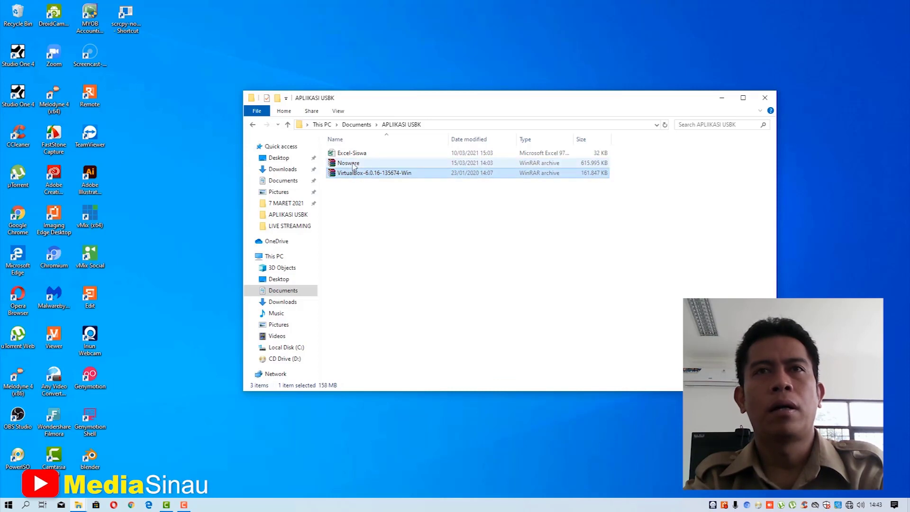
left_click(353, 164)
left_click(355, 174)
left_click(354, 164)
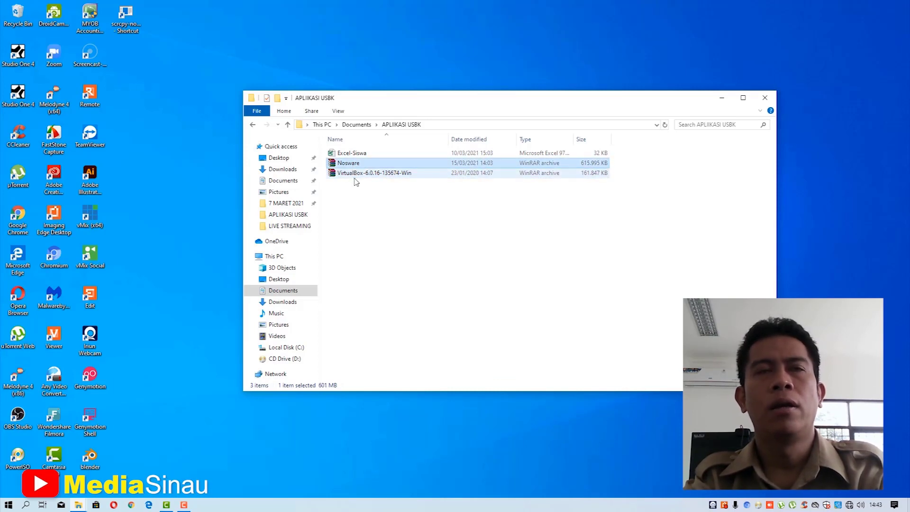
left_click(354, 207)
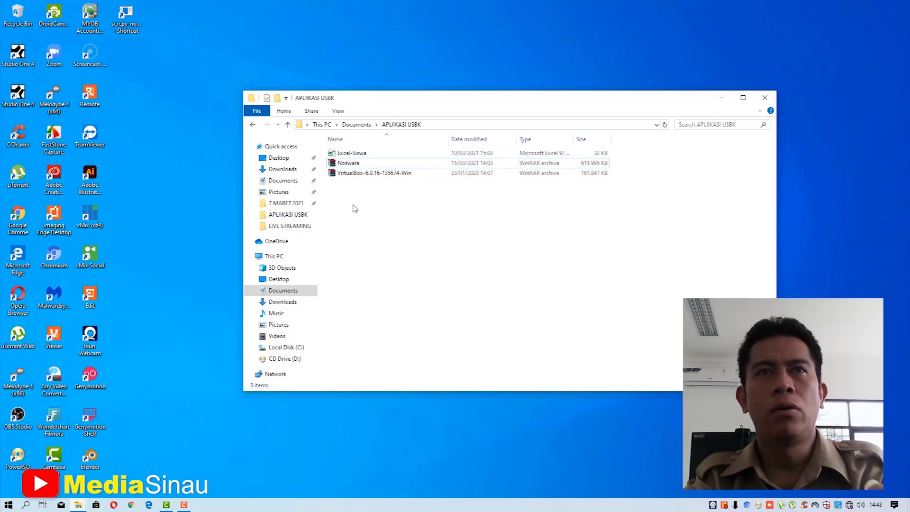
left_click(344, 175)
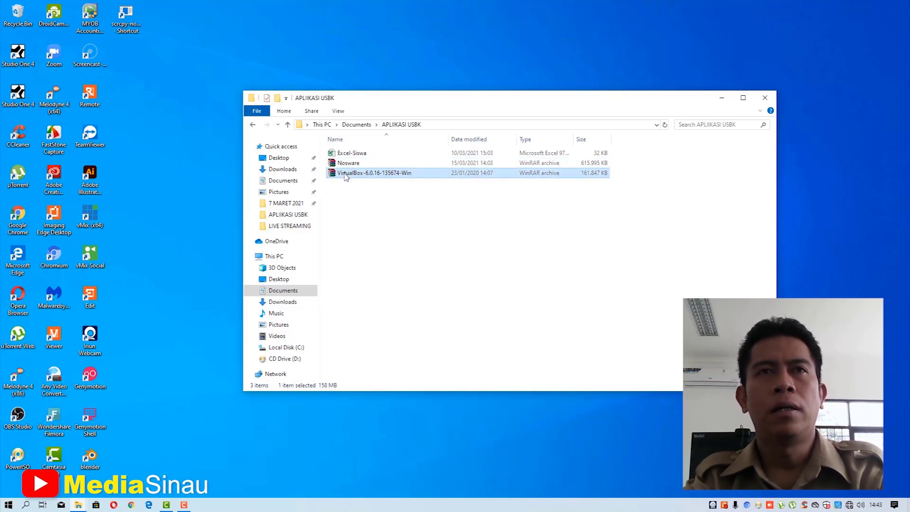
- Extract the VirtualBox archive here and pick the extracted VirtualBox-6.0.16 installer
right_click(346, 177)
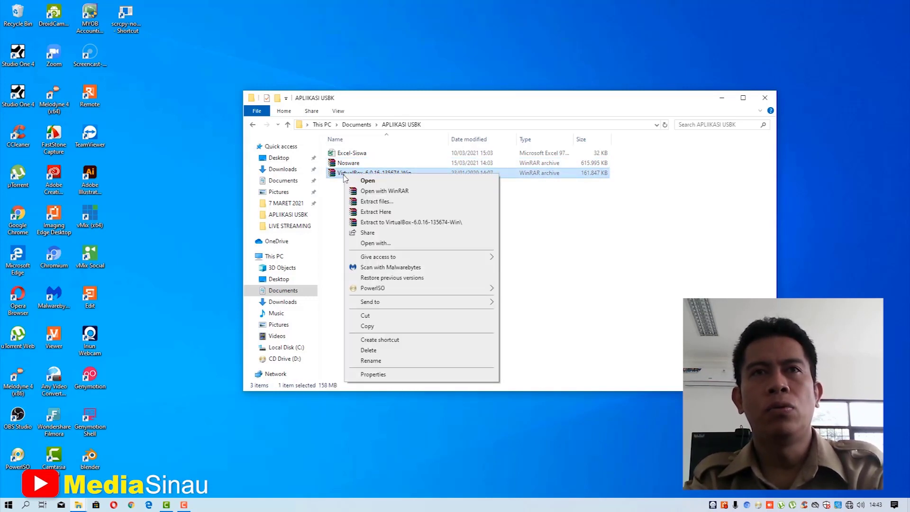
left_click(356, 212)
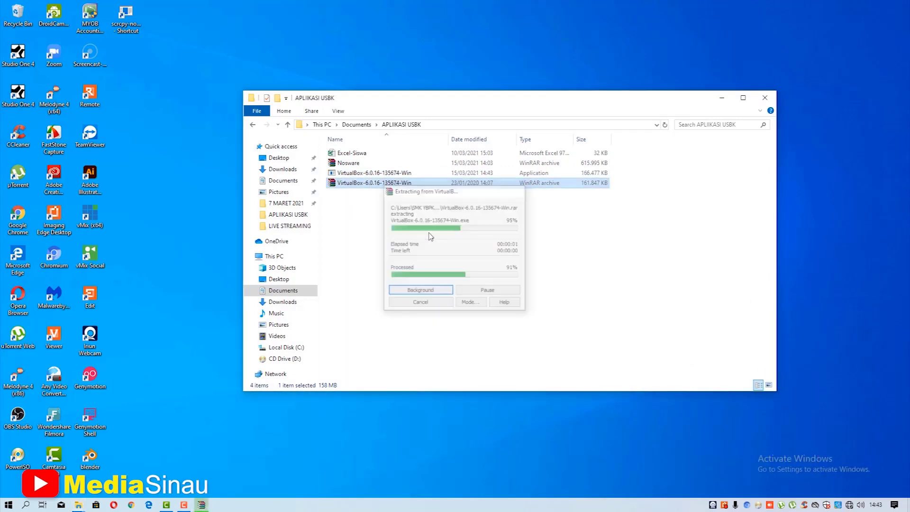
left_click(381, 173)
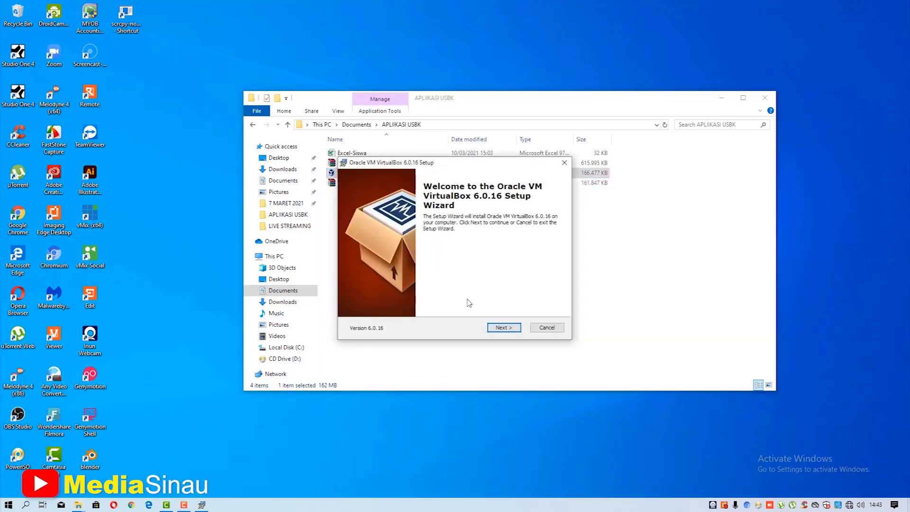
- Install VirtualBox 6.0.16 with default features and shortcuts, accepting the network reset and Oracle USB software
left_click(504, 327)
left_click(503, 330)
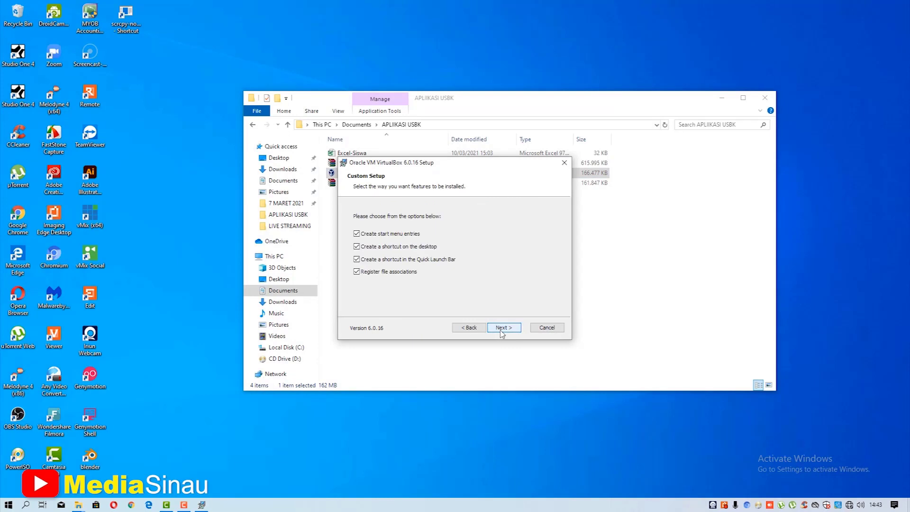
left_click(503, 328)
left_click(502, 328)
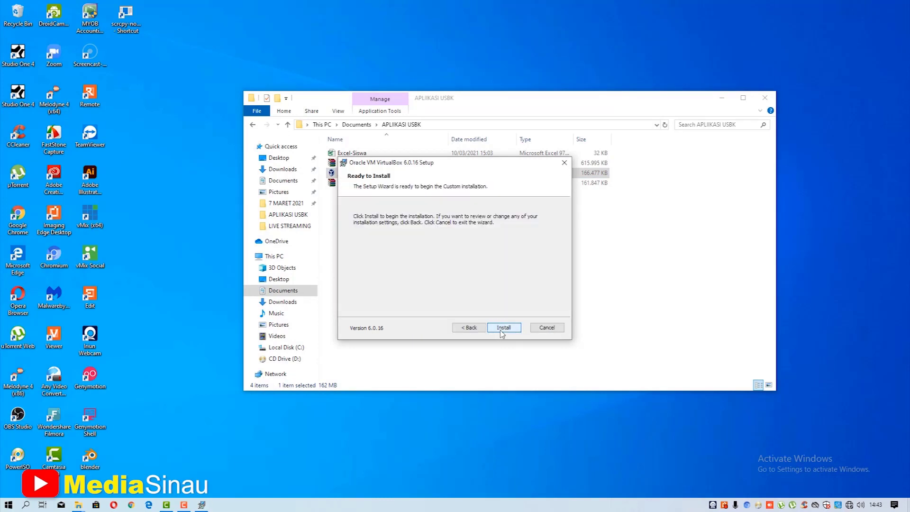
left_click(503, 328)
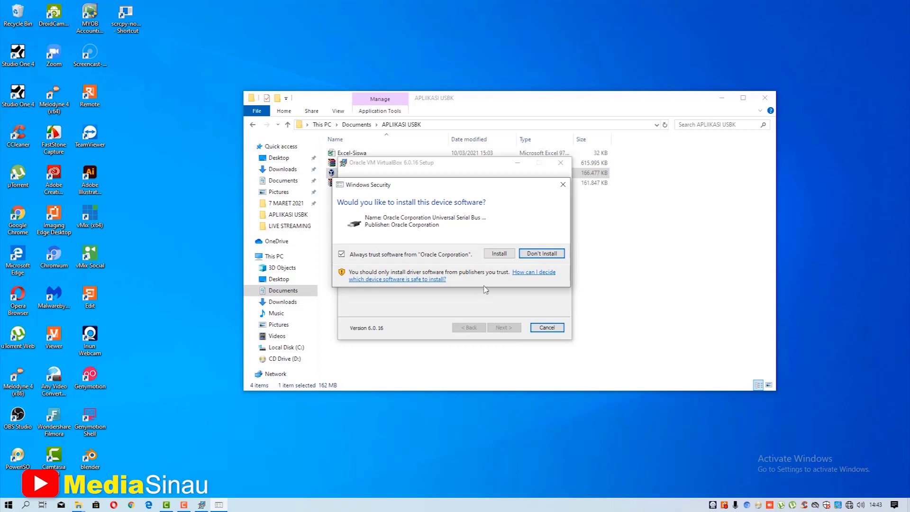
left_click(499, 253)
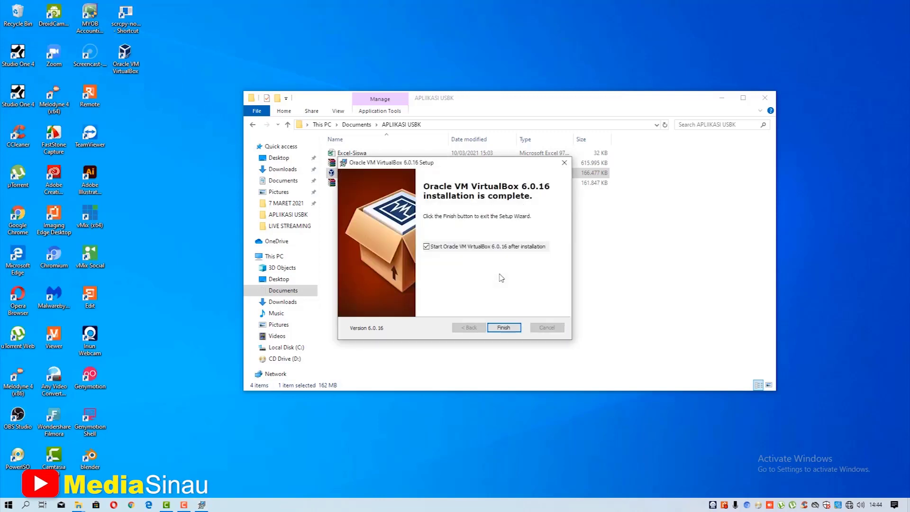
left_click(497, 328)
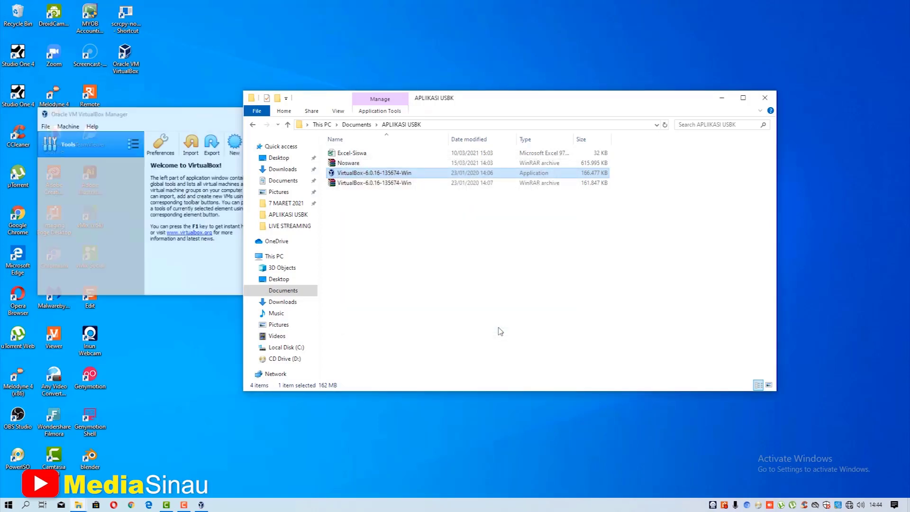
- Place VirtualBox Manager at the upper left and the APLIKASI USBK folder on the right
left_click(154, 119)
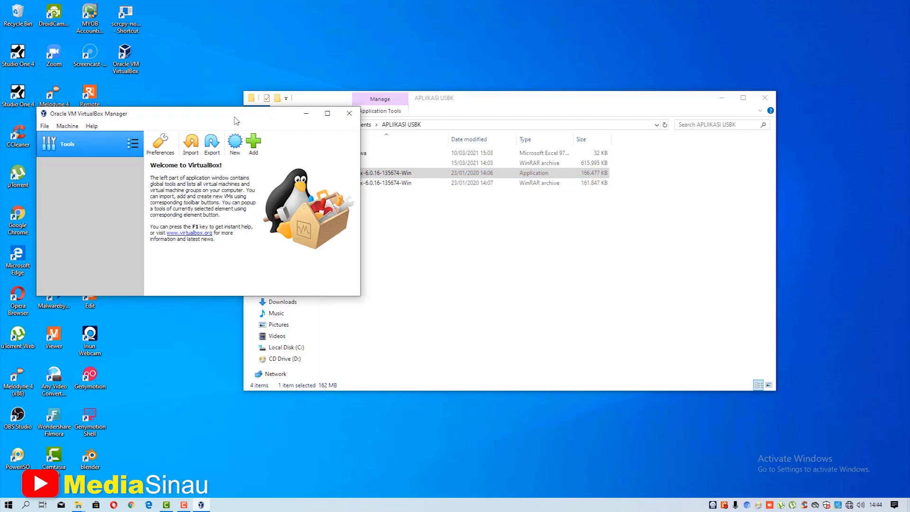
left_click_drag(236, 121, 205, 102)
left_click_drag(492, 102, 562, 90)
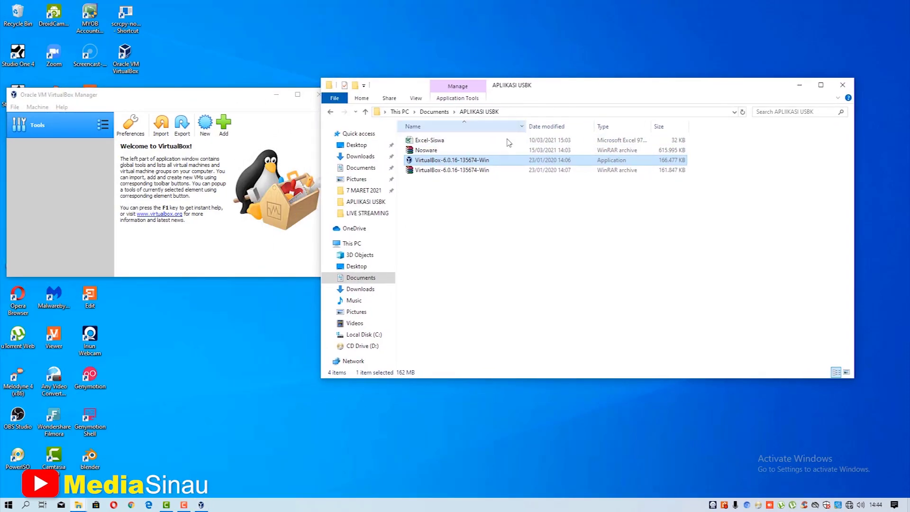
left_click(438, 151)
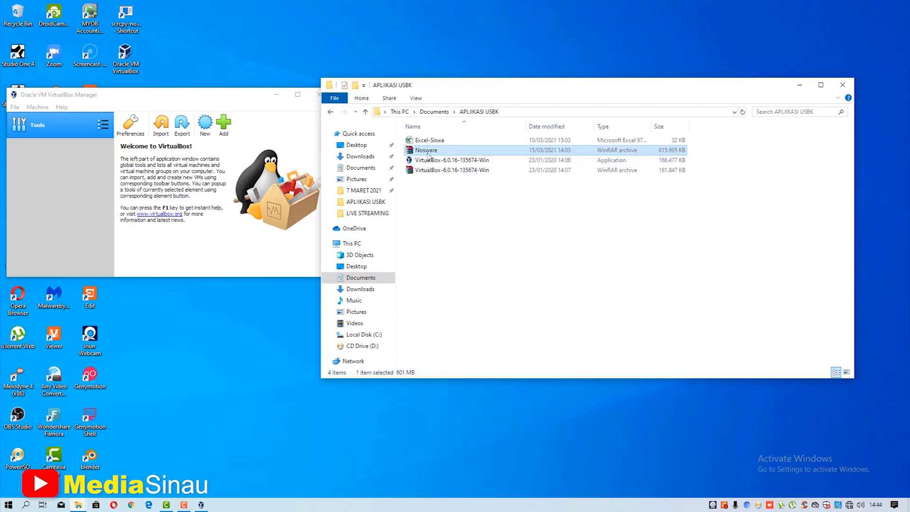
- Extract the Nosware archive here to produce the 1,985,015 KB Nosware virtual disk
right_click(428, 154)
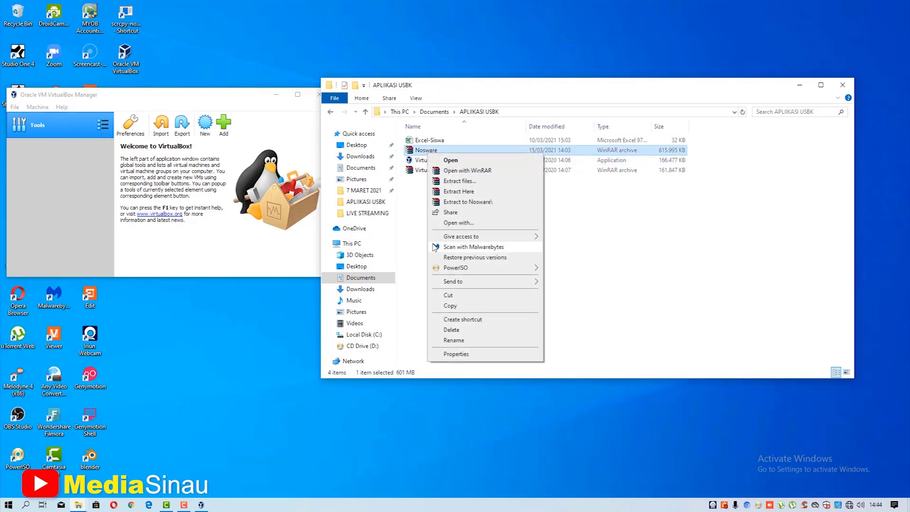
left_click(453, 192)
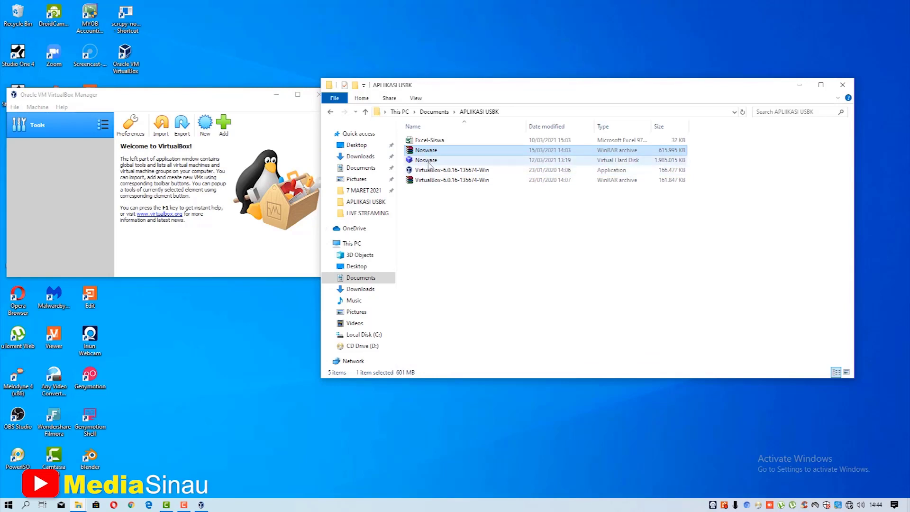
left_click(446, 249)
left_click(238, 101)
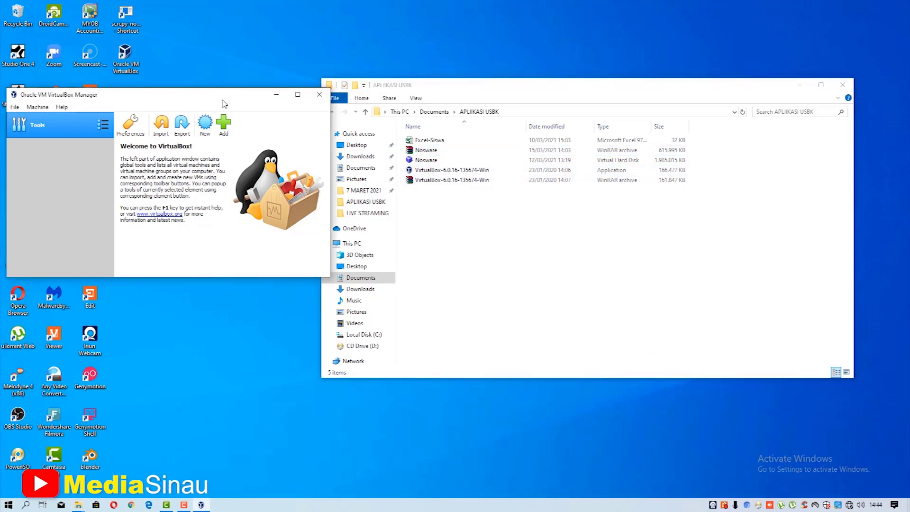
left_click_drag(224, 101, 299, 95)
- Maximize VirtualBox Manager and start a new machine USPBK, type Linux, version Debian (64-bit)
left_click(374, 89)
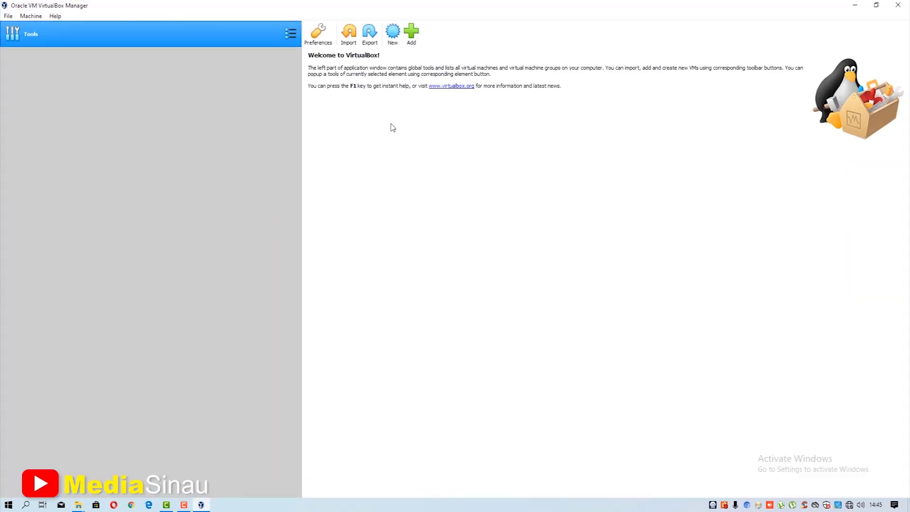
left_click(393, 32)
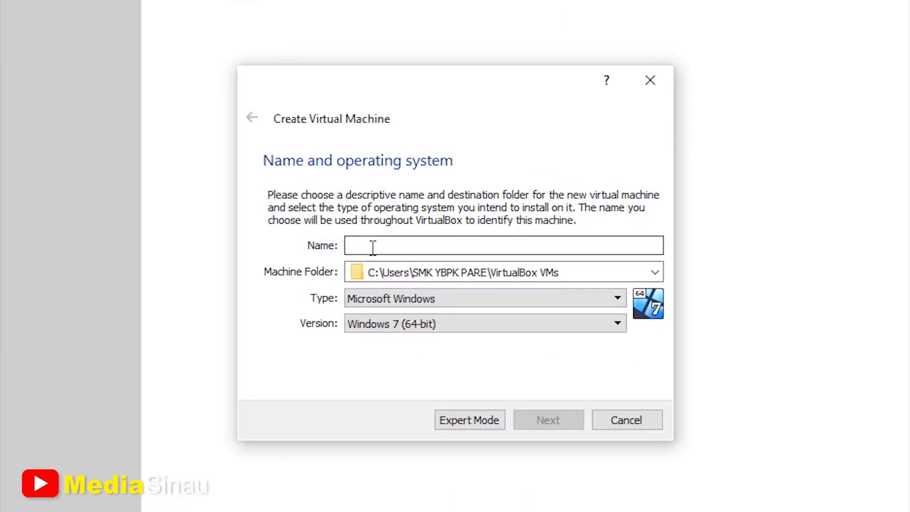
type("USPBK")
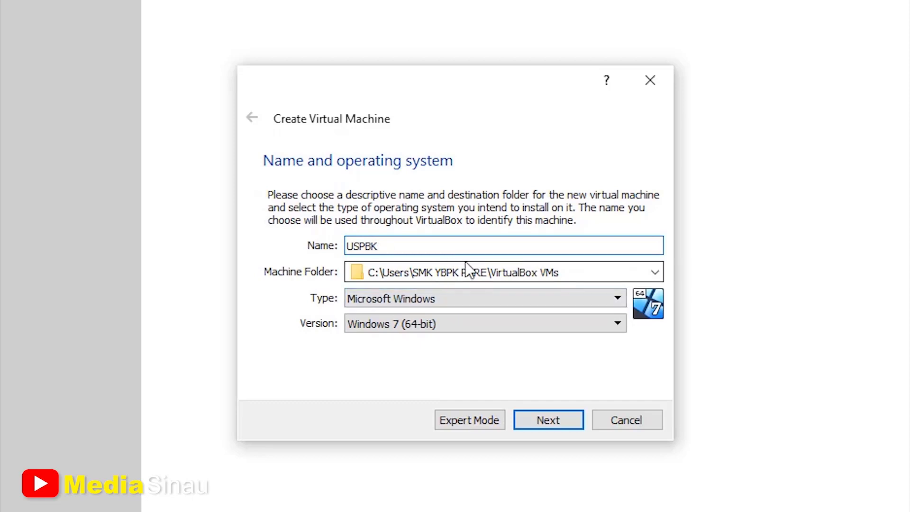
left_click(451, 302)
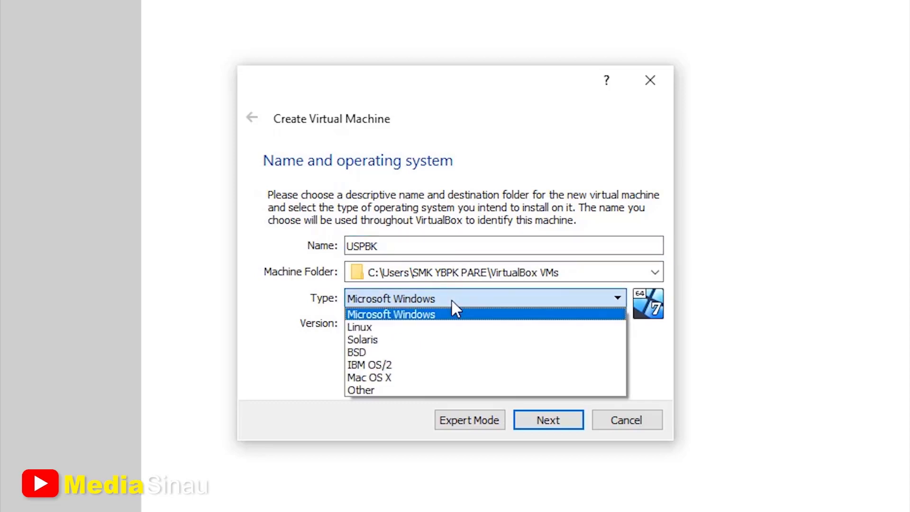
left_click(444, 328)
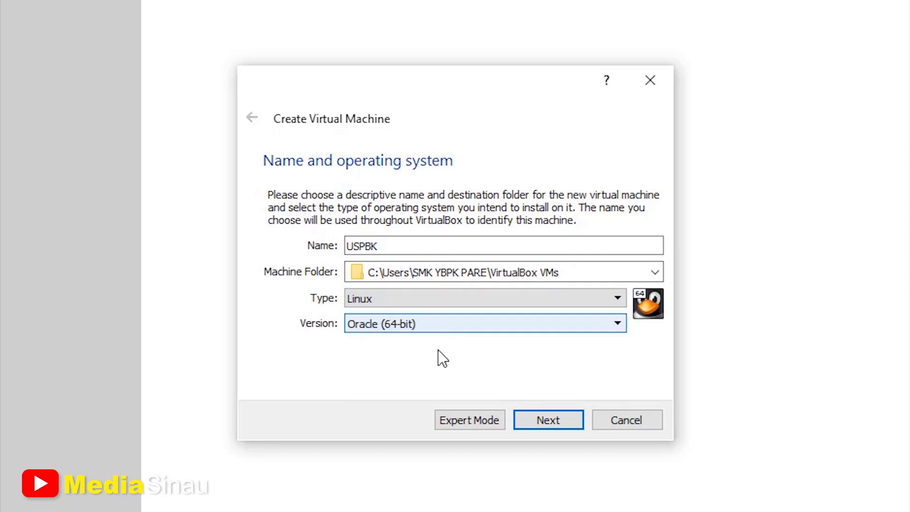
left_click(448, 328)
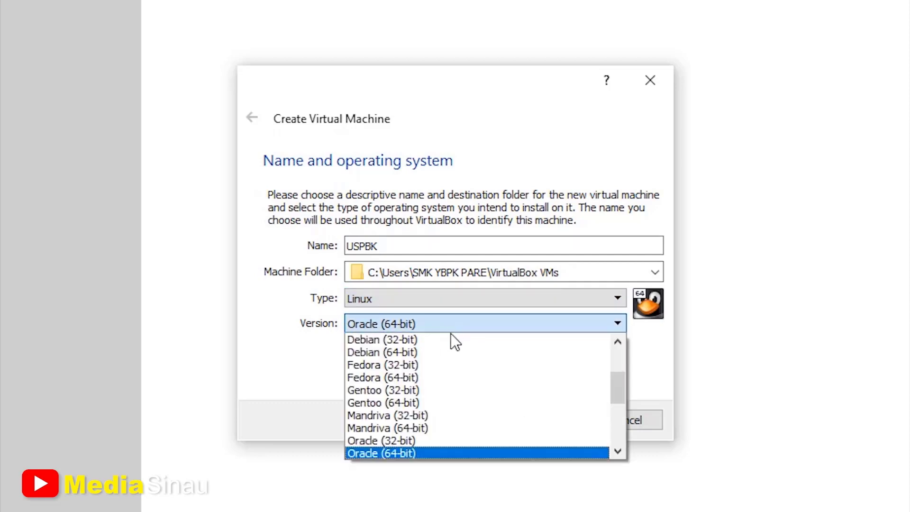
left_click(413, 354)
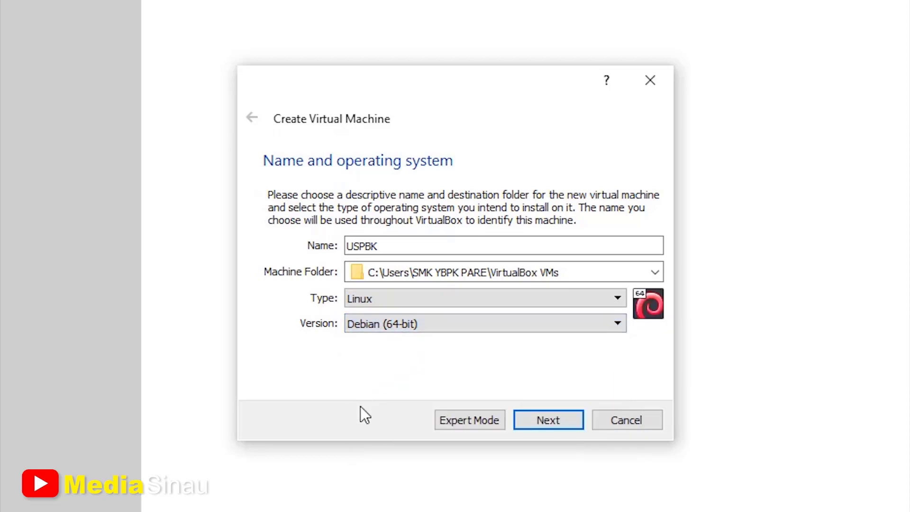
left_click(557, 423)
- Set the USPBK memory size to 4048 MB
left_click(316, 258)
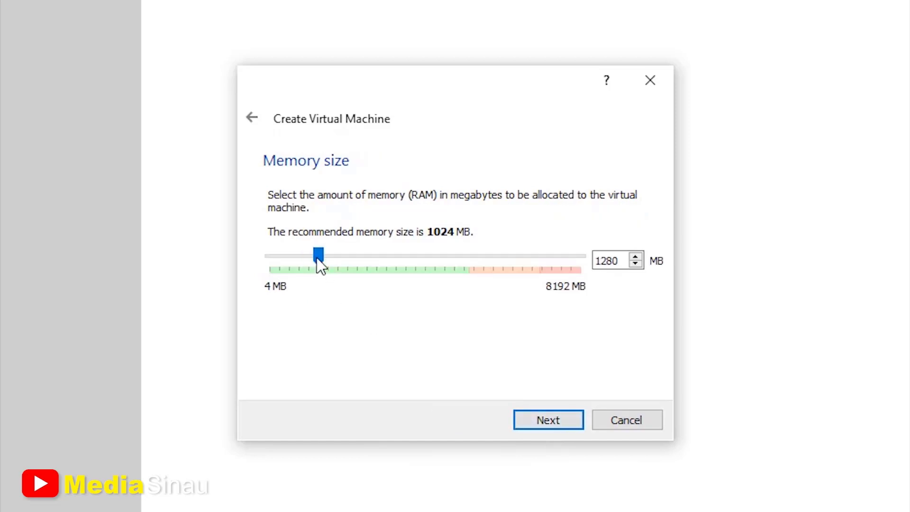
left_click(411, 254)
left_click(411, 254)
left_click(411, 255)
left_click(411, 255)
left_click(412, 255)
left_click(411, 254)
left_click(422, 255)
left_click(424, 255)
left_click(425, 255)
left_click(431, 255)
left_click(440, 260)
left_click(534, 420)
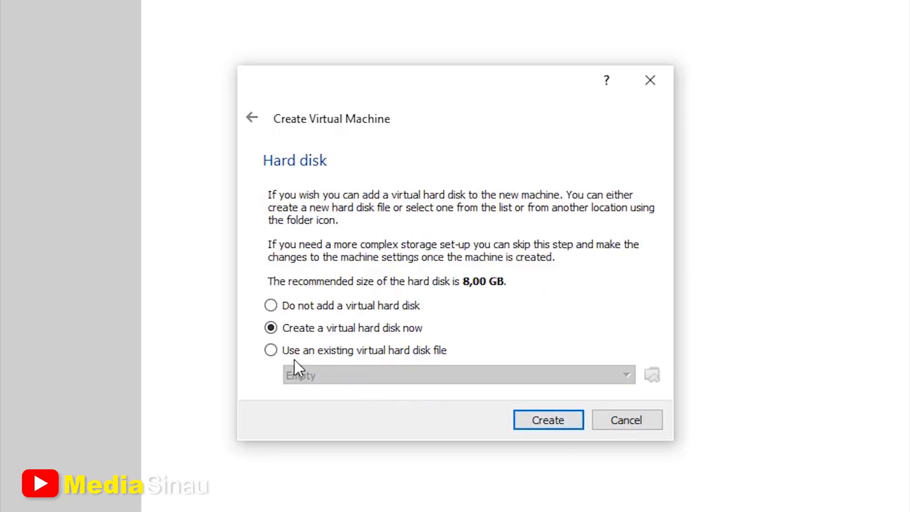
- Use the existing Nosware.vhd from Documents\APLIIKASI USBK as the disk and create the machine
left_click(271, 351)
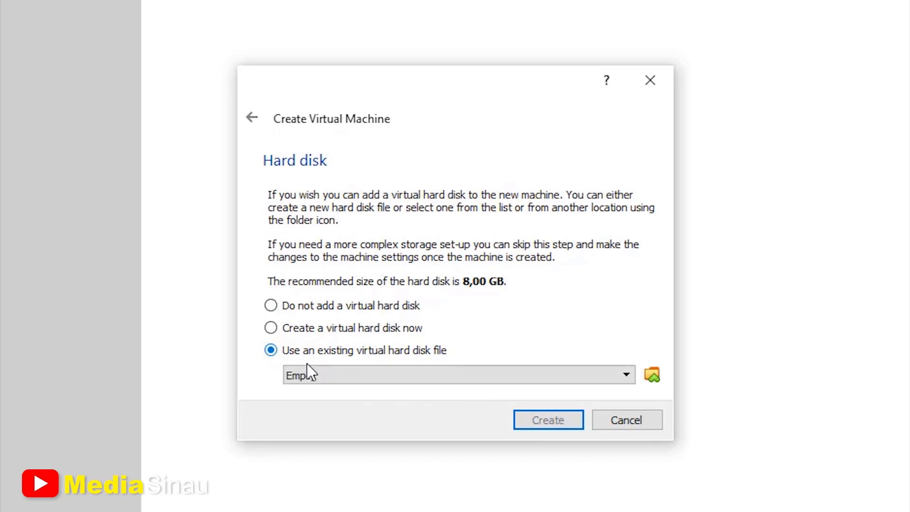
left_click(657, 377)
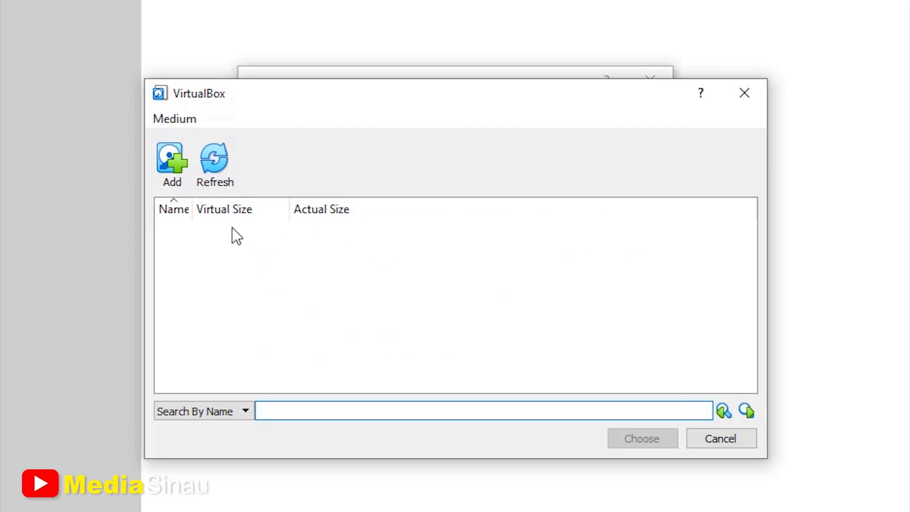
left_click(180, 169)
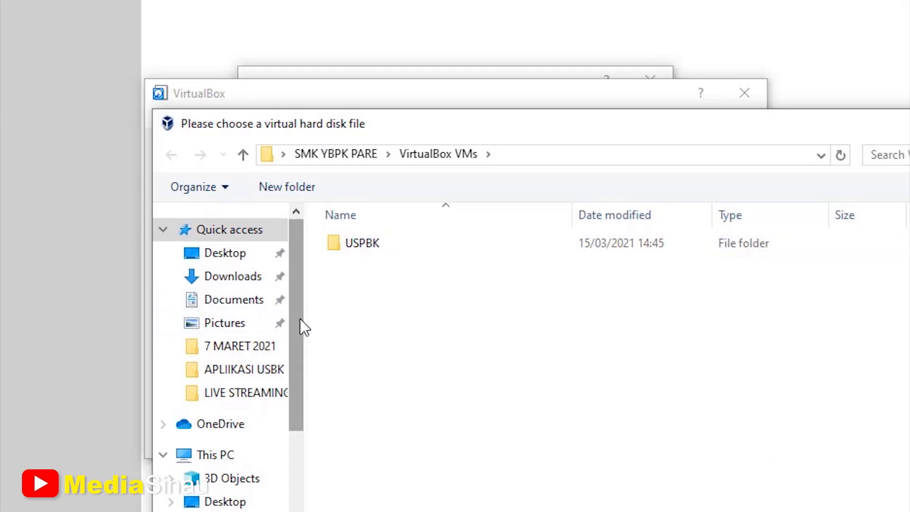
left_click_drag(301, 320, 290, 301)
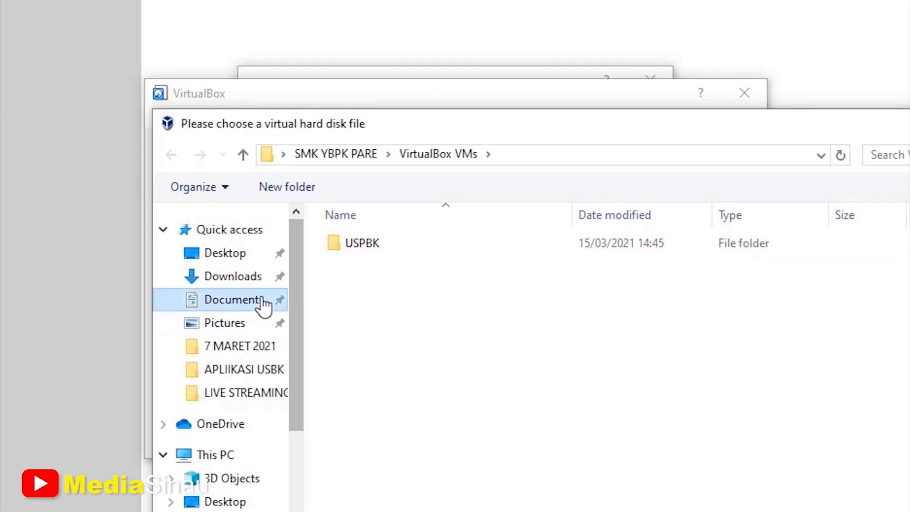
left_click(263, 303)
double_click(377, 288)
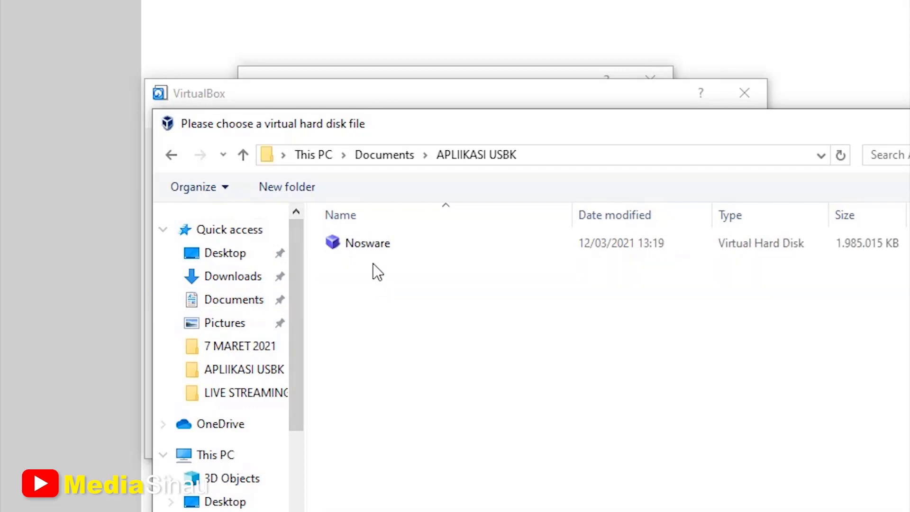
left_click(371, 247)
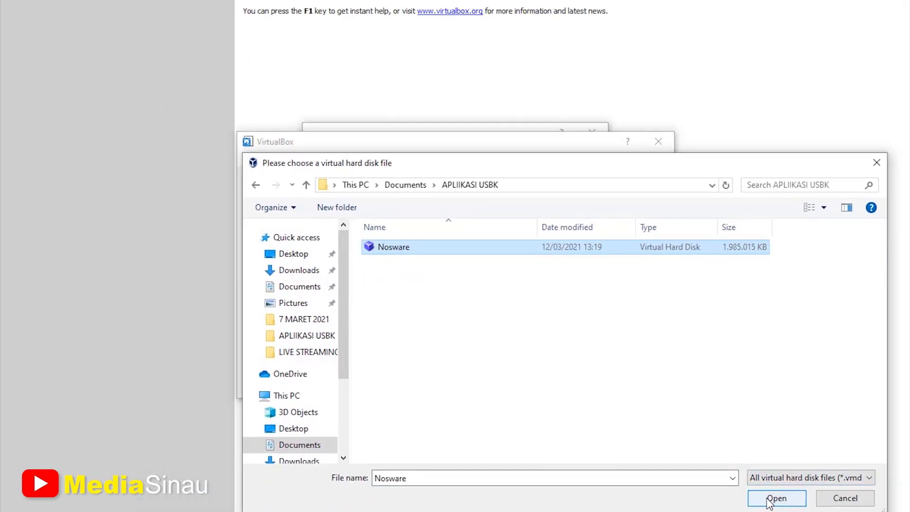
left_click(776, 498)
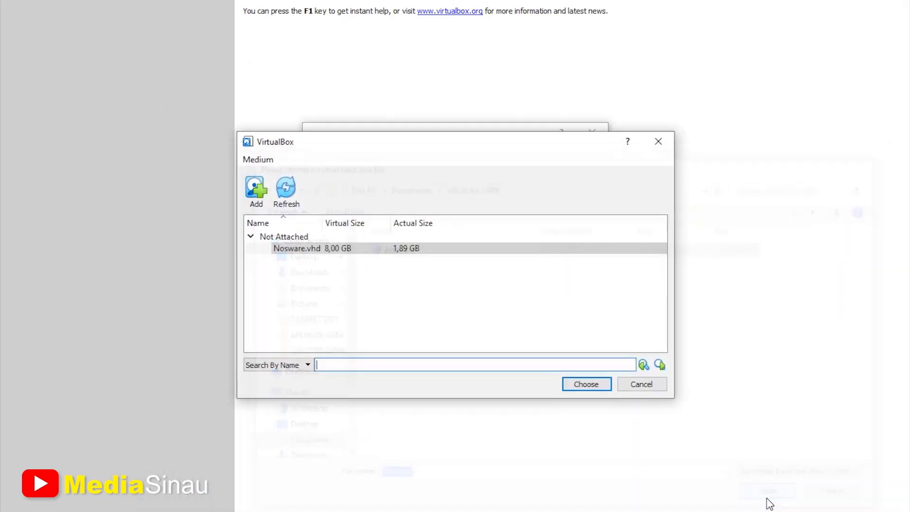
left_click(588, 388)
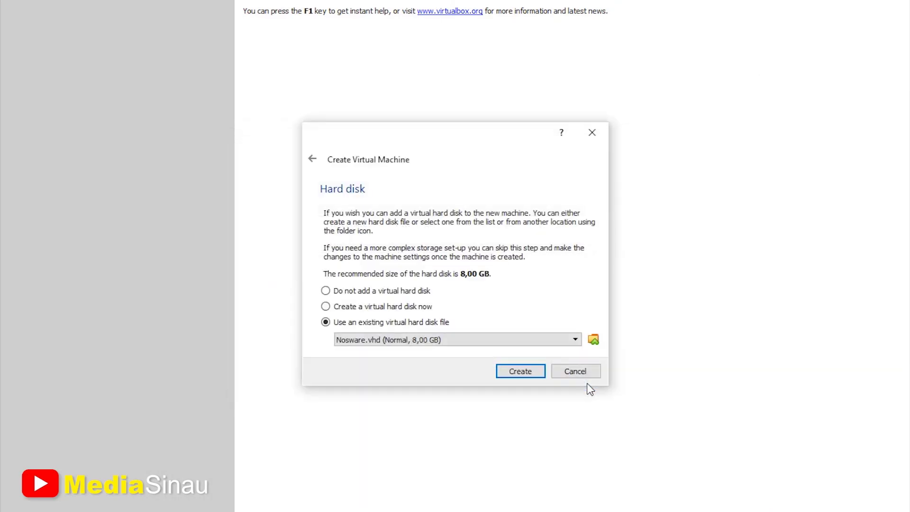
left_click(534, 374)
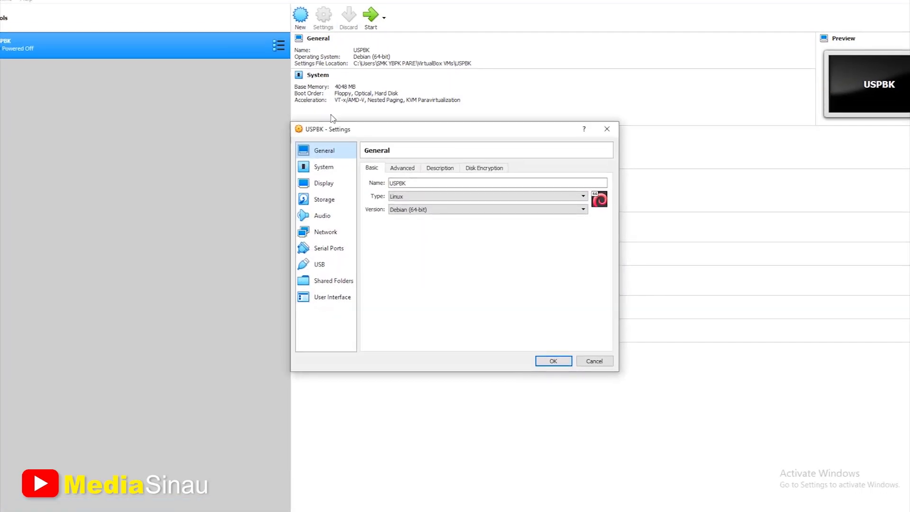
- Raise USPBK's processor count to 4 in System > Processor settings
left_click(315, 158)
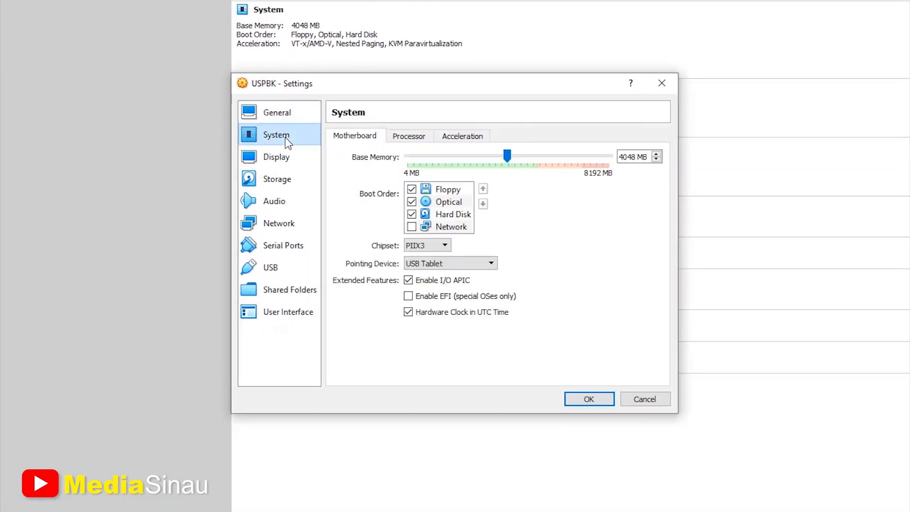
left_click(408, 138)
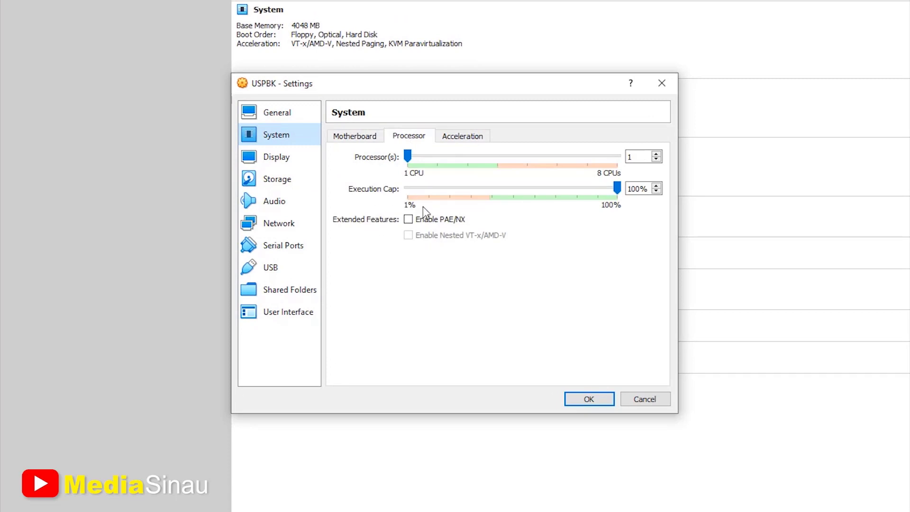
left_click(490, 158)
left_click(490, 159)
left_click(490, 158)
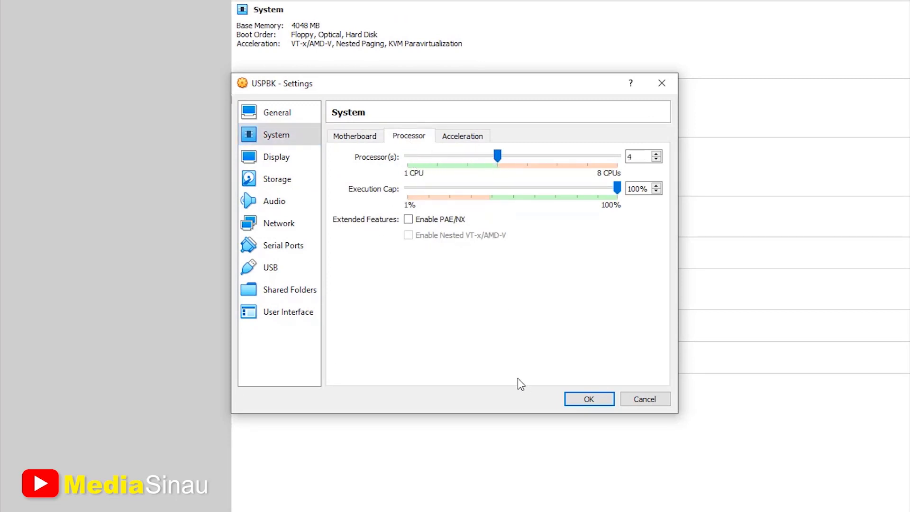
left_click(291, 226)
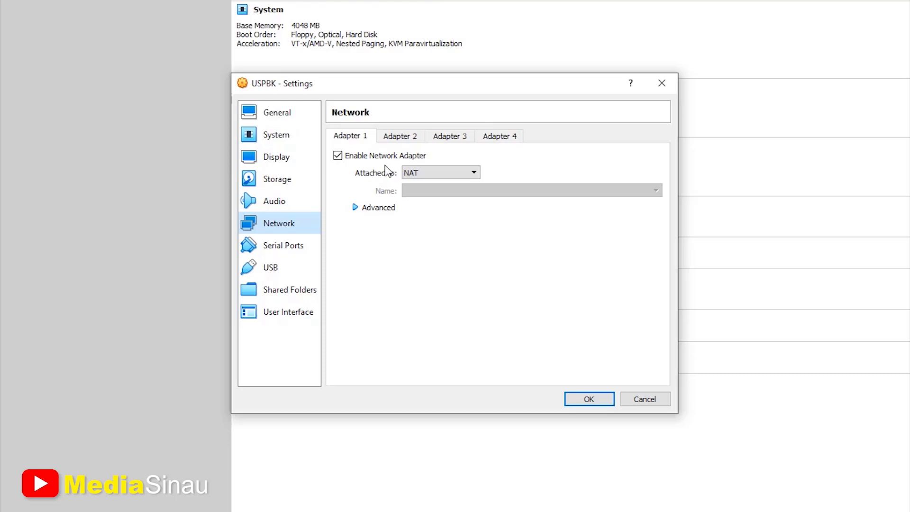
- Set Adapter 1 to Bridged Adapter using the Realtek PCIe GbE Family Controller
left_click(432, 175)
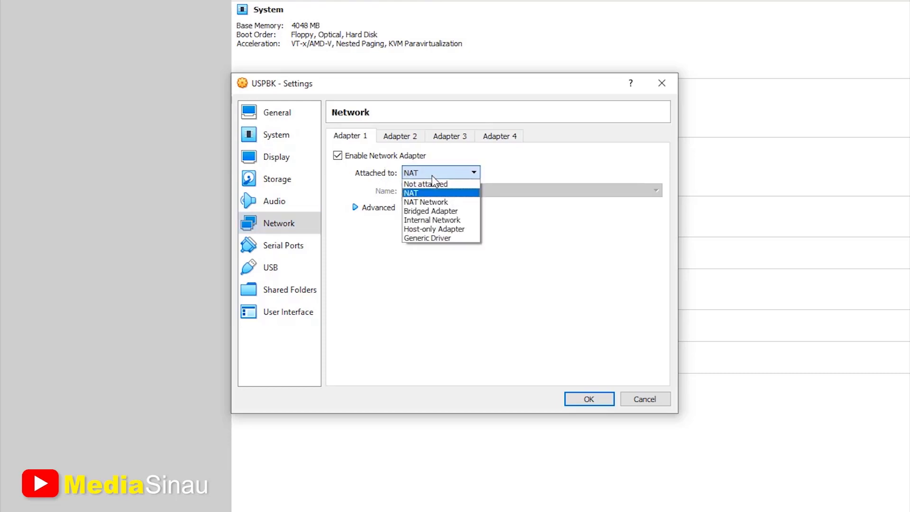
left_click(436, 212)
left_click(489, 195)
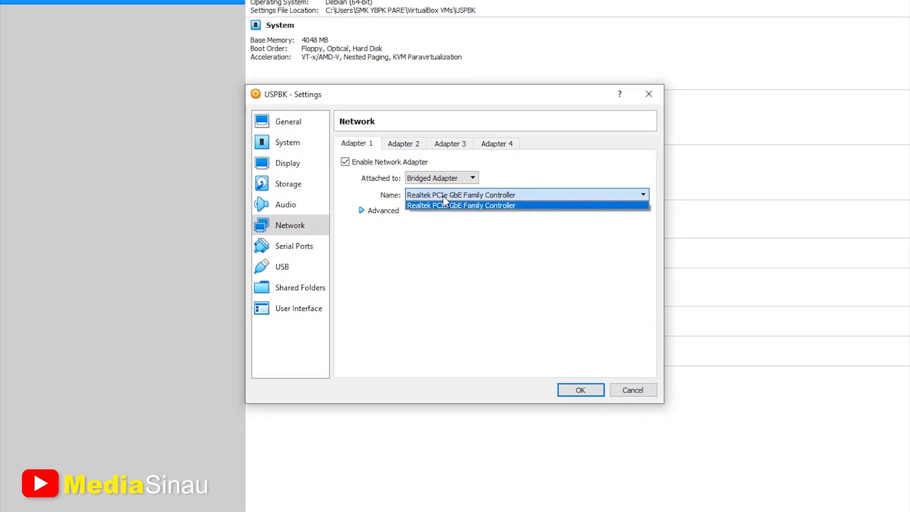
left_click(443, 195)
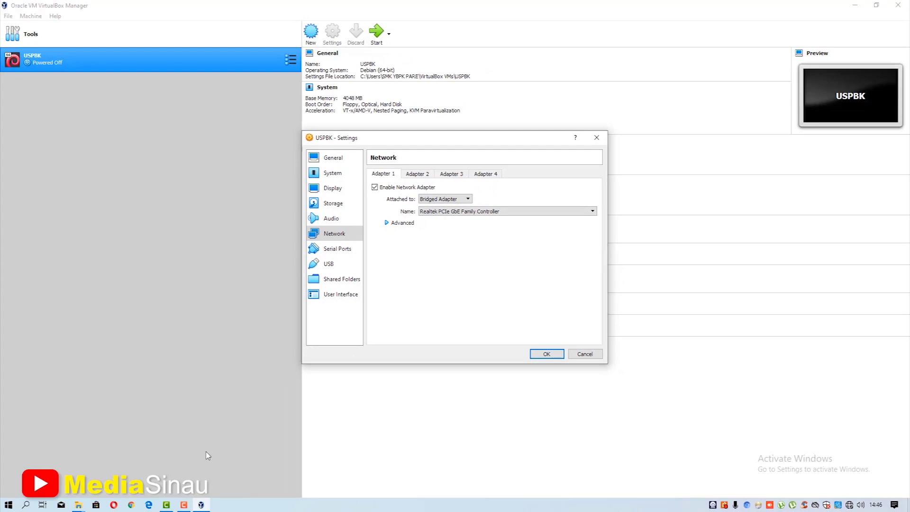
- Confirm in Windows network adapter options that Ethernet uses the Realtek PCIe GbE controller
right_click(850, 505)
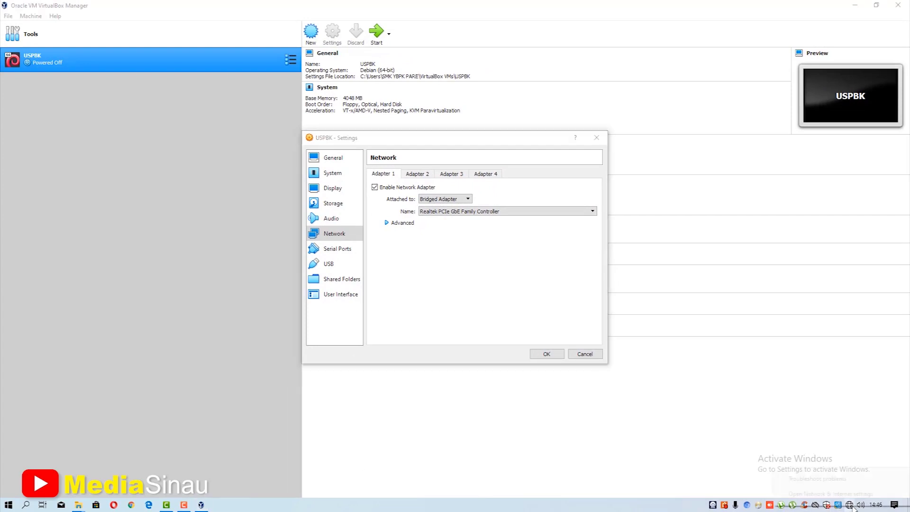
left_click(845, 495)
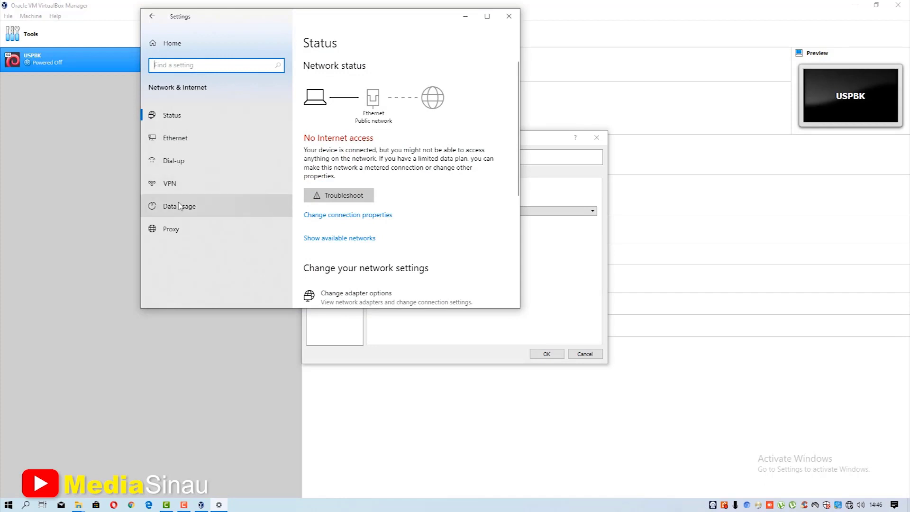
left_click(351, 293)
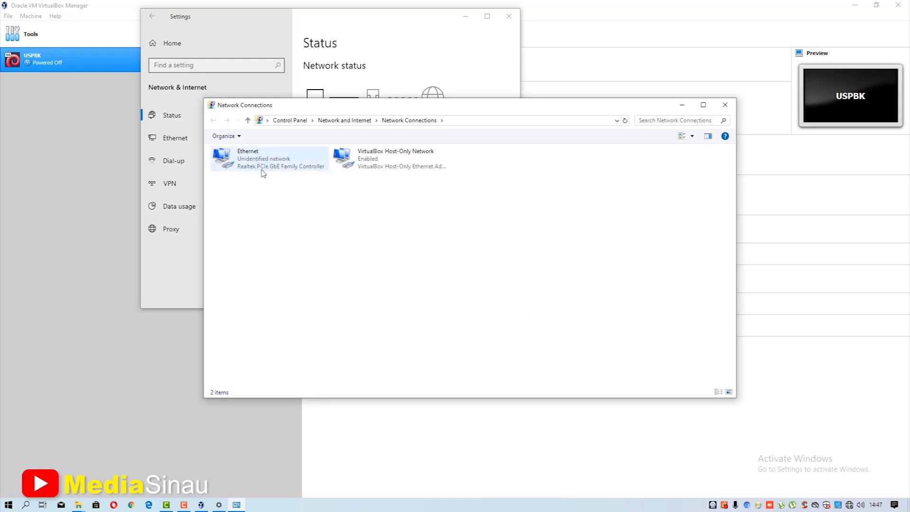
left_click_drag(513, 109, 511, 163)
left_click(481, 129)
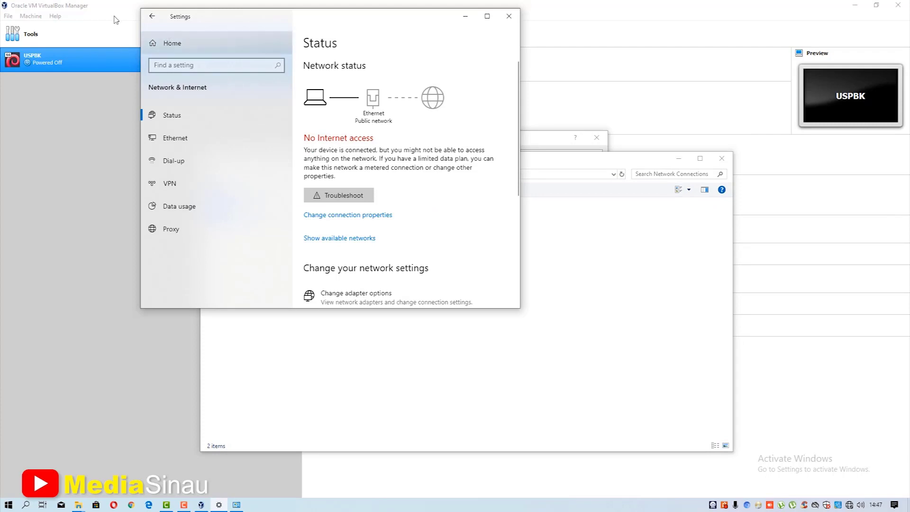
left_click(99, 9)
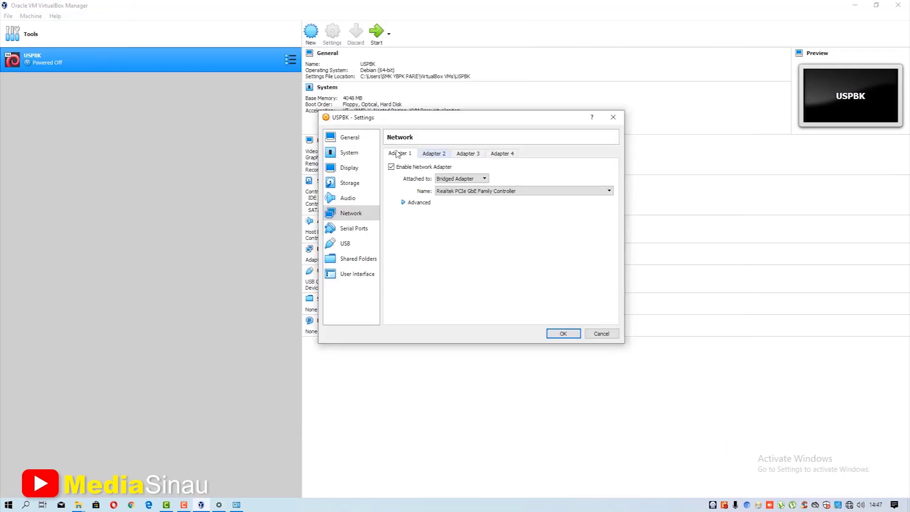
- Keep Realtek on Adapter 1, enable Adapter 2 attached to NAT, and save with OK
left_click(474, 191)
left_click(469, 199)
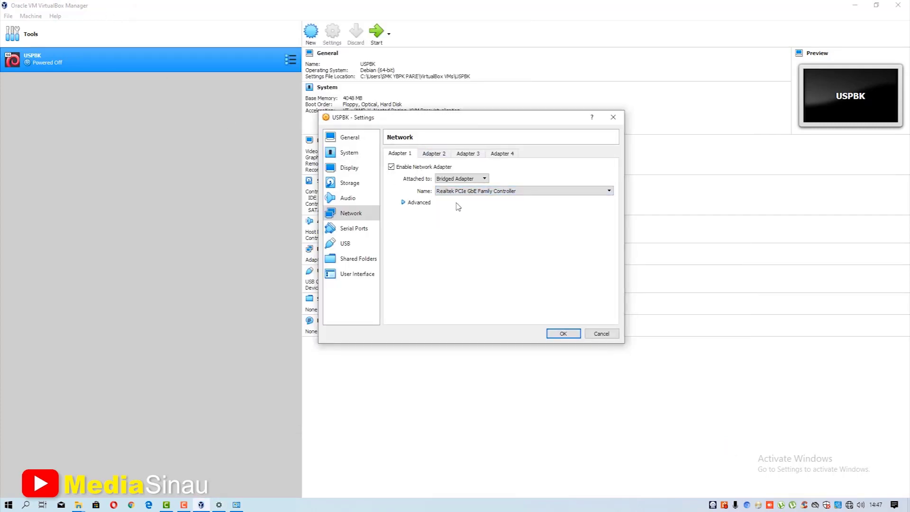
left_click(437, 154)
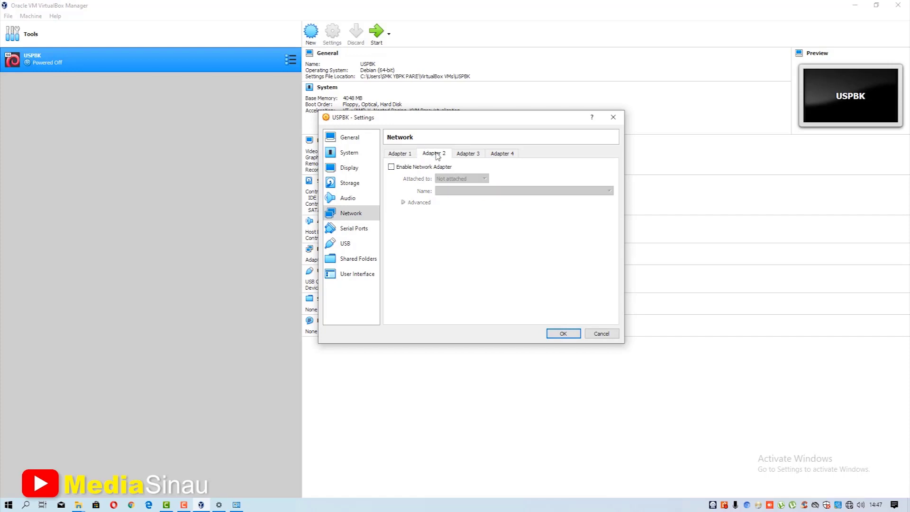
left_click(392, 167)
left_click(458, 180)
left_click(453, 185)
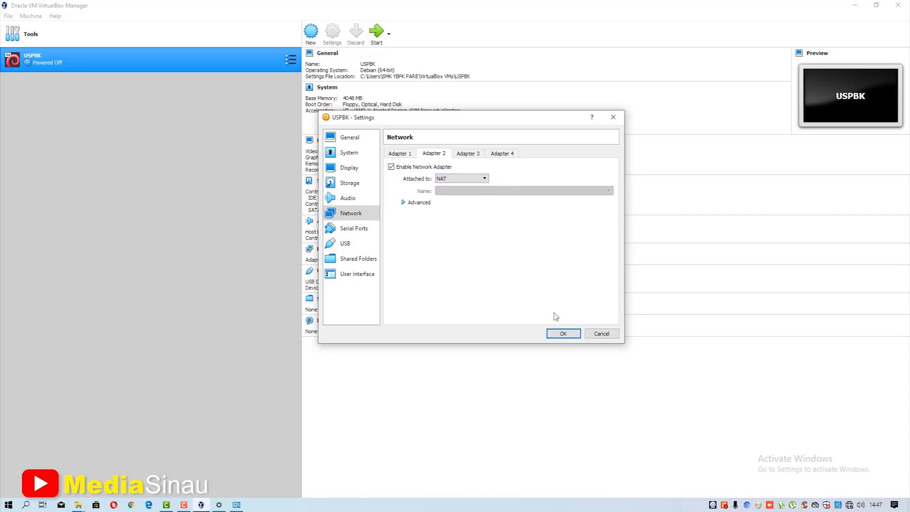
left_click(563, 334)
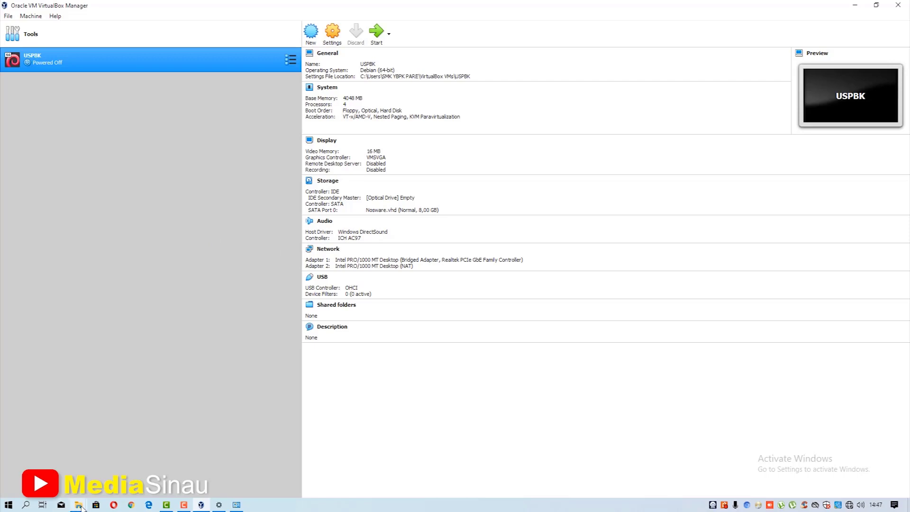
- Launch Notepad from the Start menu search
left_click(27, 506)
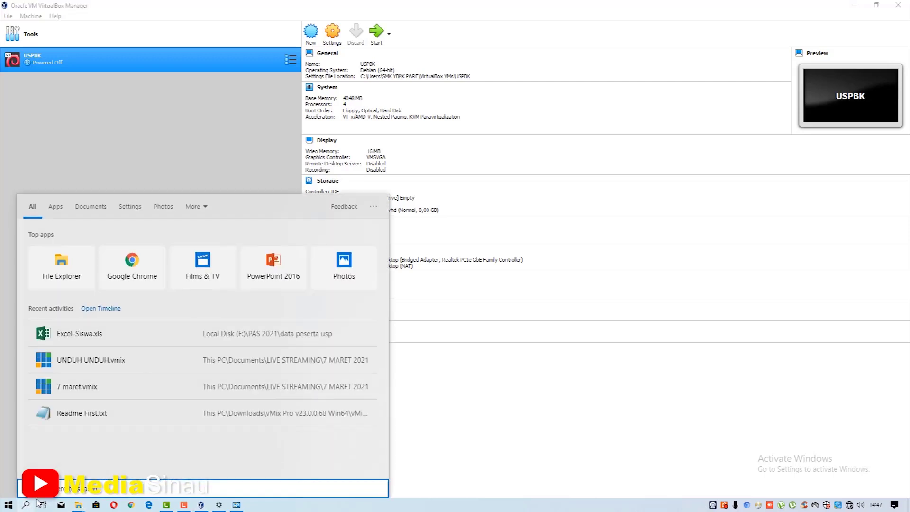
type("notepad")
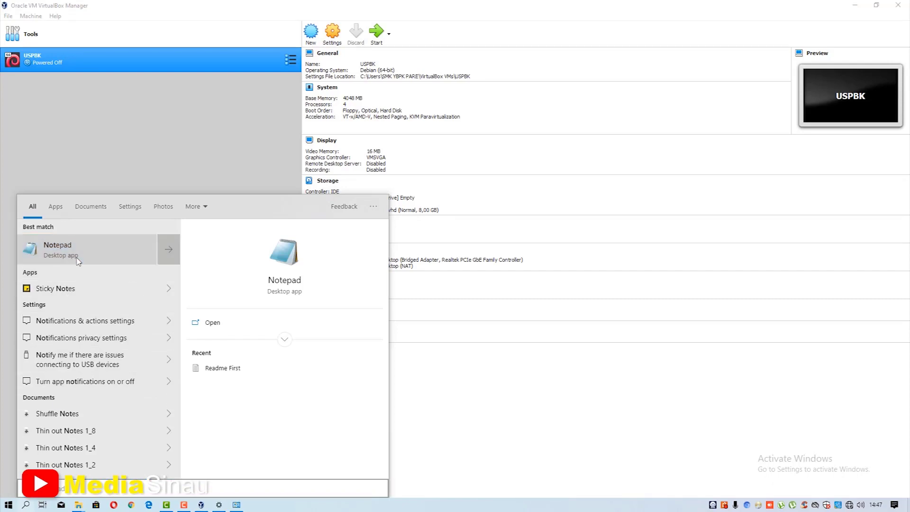
left_click(57, 249)
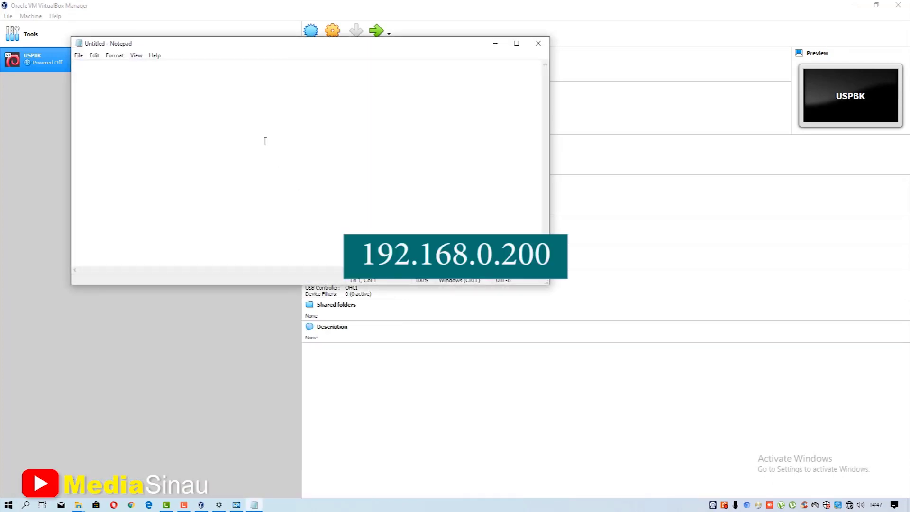
type("192.168.0.200")
- Note 192.168.0.200 and 192.168.0.199 on separate lines, then switch to Chrome
left_click_drag(137, 74, 86, 70)
left_click(125, 65)
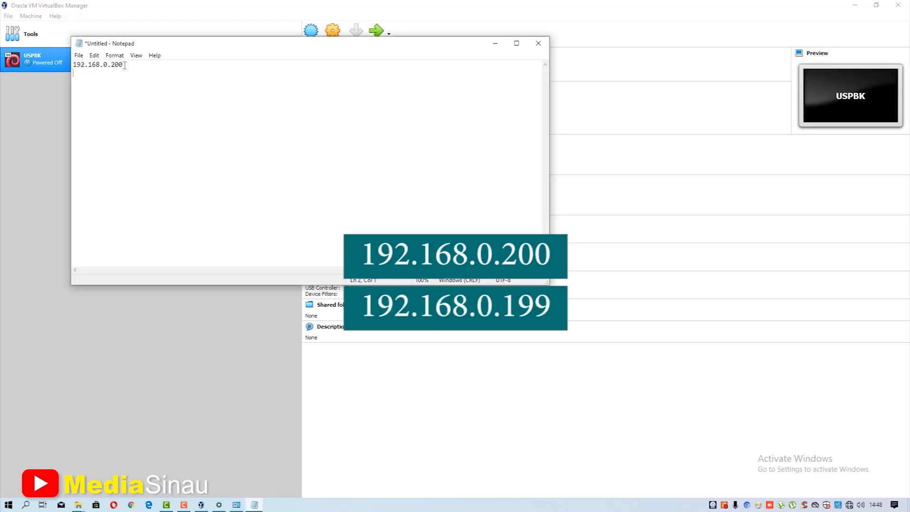
type("19")
type("2.168.0.199")
left_click(134, 64)
left_click_drag(209, 47, 231, 51)
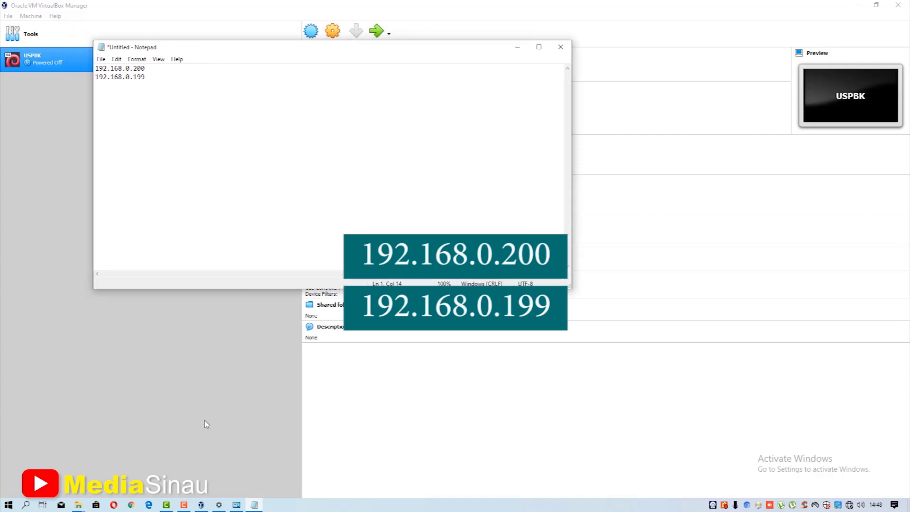
left_click(131, 506)
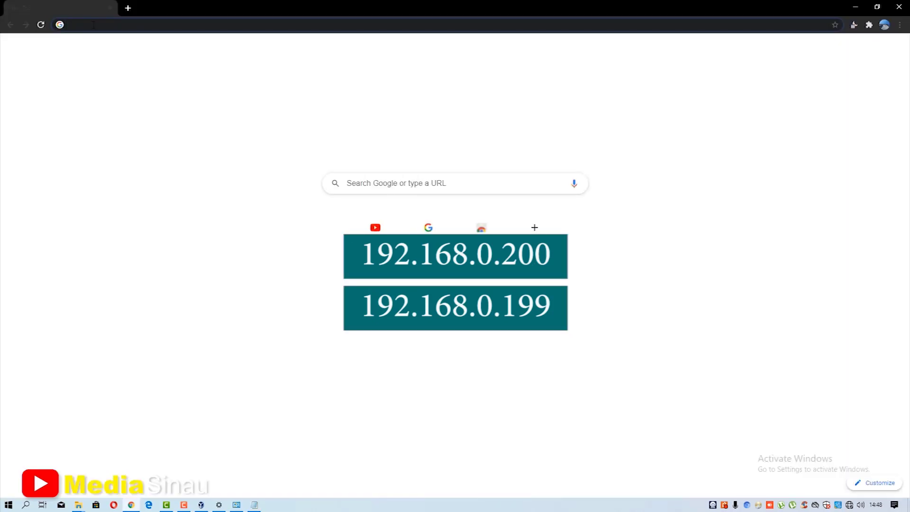
- Enter '192.' in Chrome's address bar, then go back to VirtualBox Manager
type("192.")
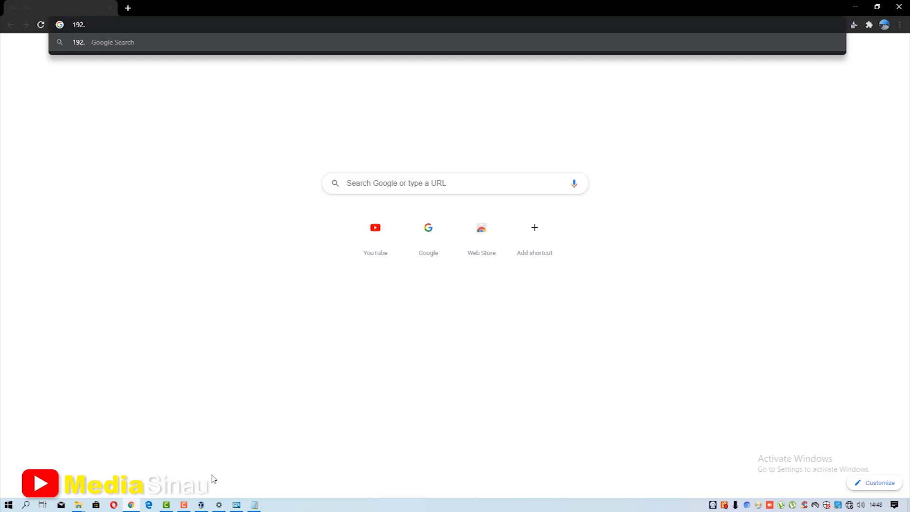
left_click(204, 504)
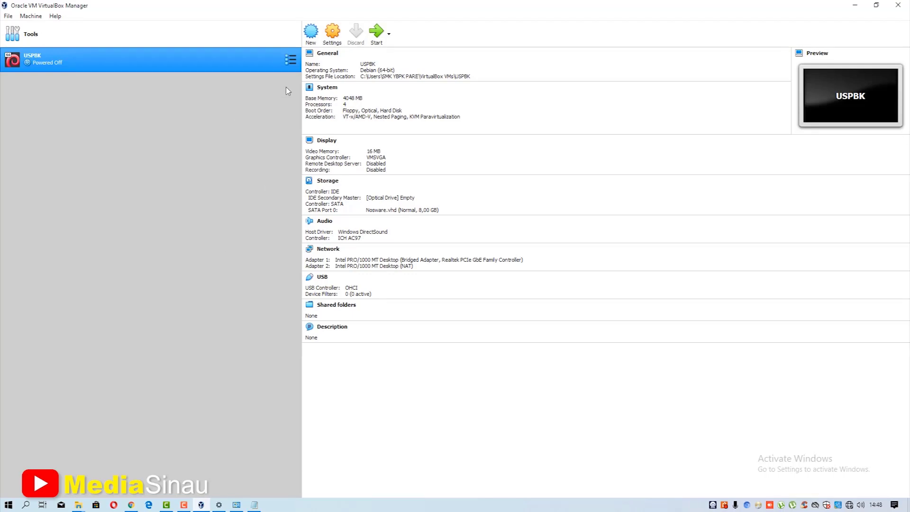
- Boot the USPBK VM to its NoosInc login prompt, then return to Chrome
left_click(378, 34)
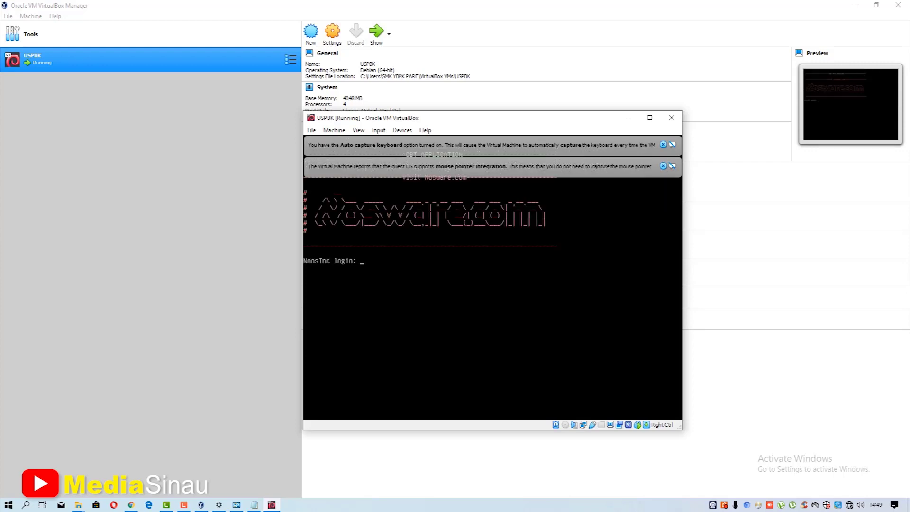
left_click(131, 506)
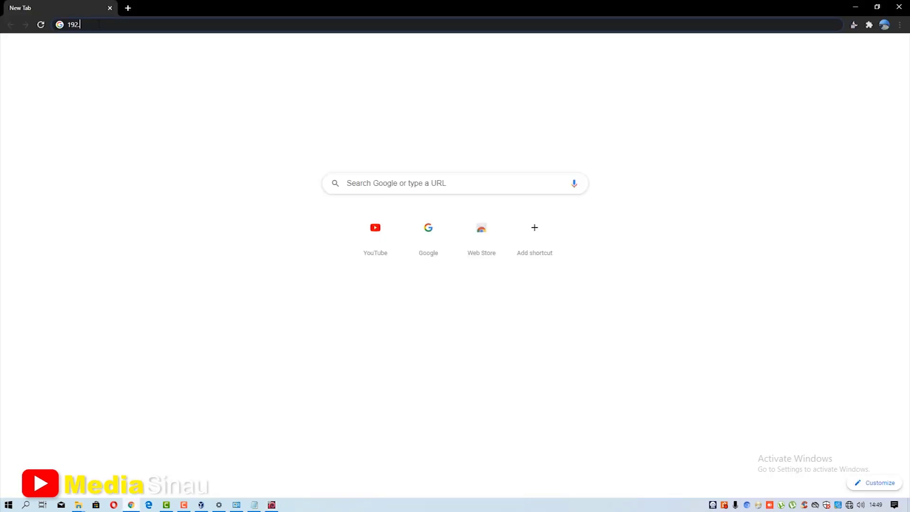
- Load 192.168.0.200 in Chrome and zoom the User Login page to 125%
left_click(78, 25)
type("192.168")
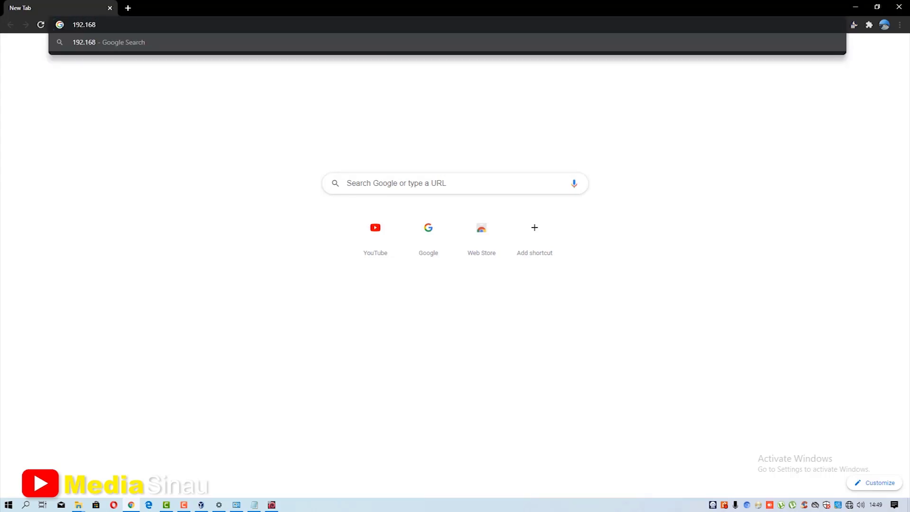
type(".0.")
type("200")
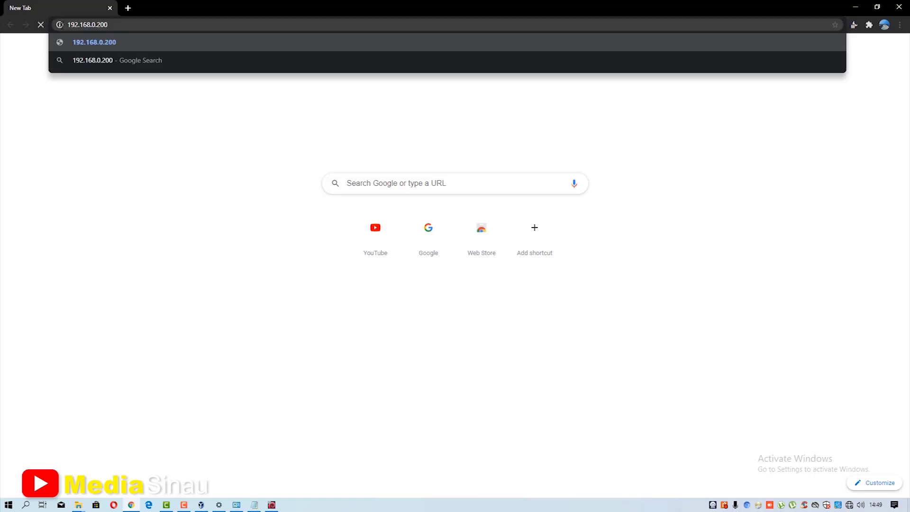
key("Return")
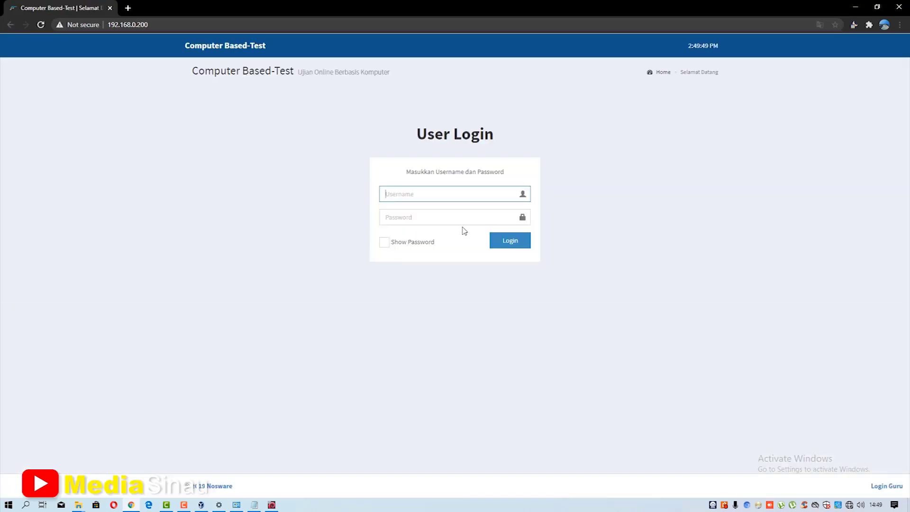
key("ctrl+plus")
key("ctrl+plus")
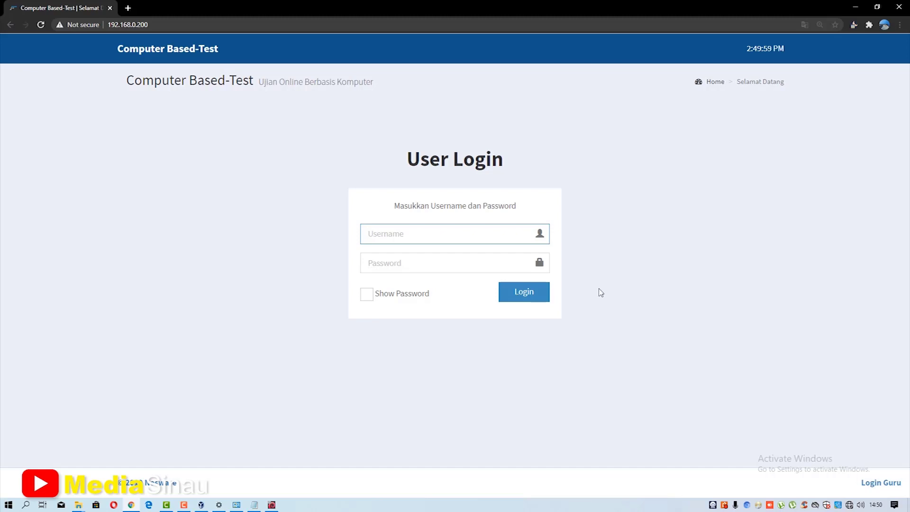
- Sign in through Login Guru using the admin operator's username and password
left_click(878, 483)
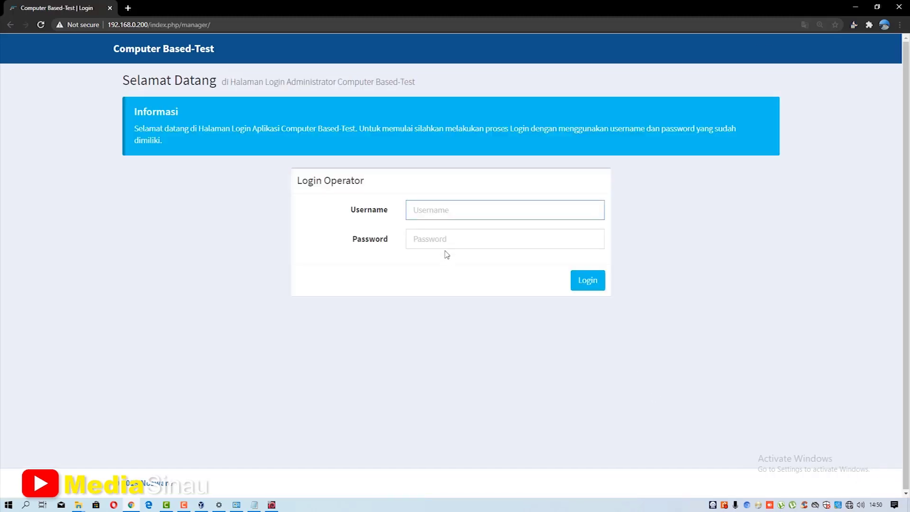
left_click(436, 213)
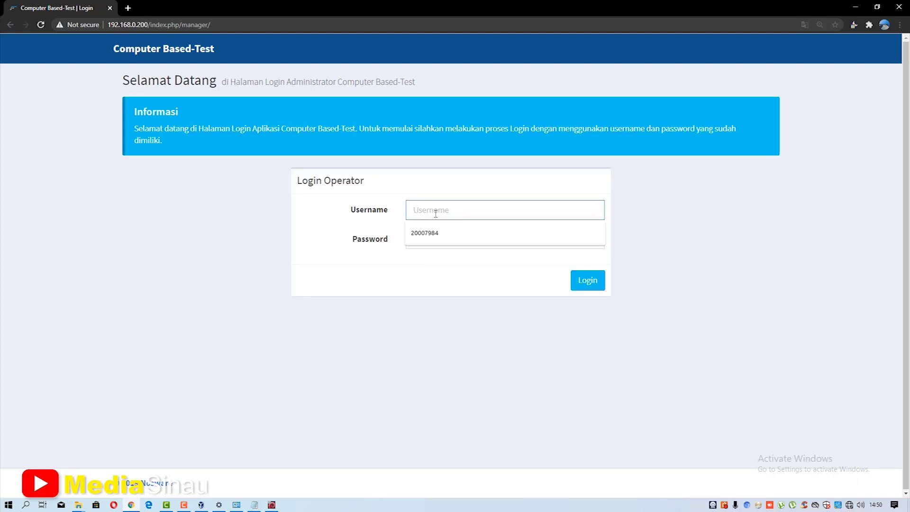
type("ADMIN")
key("BackSpace")
key("BackSpace")
key("BackSpace")
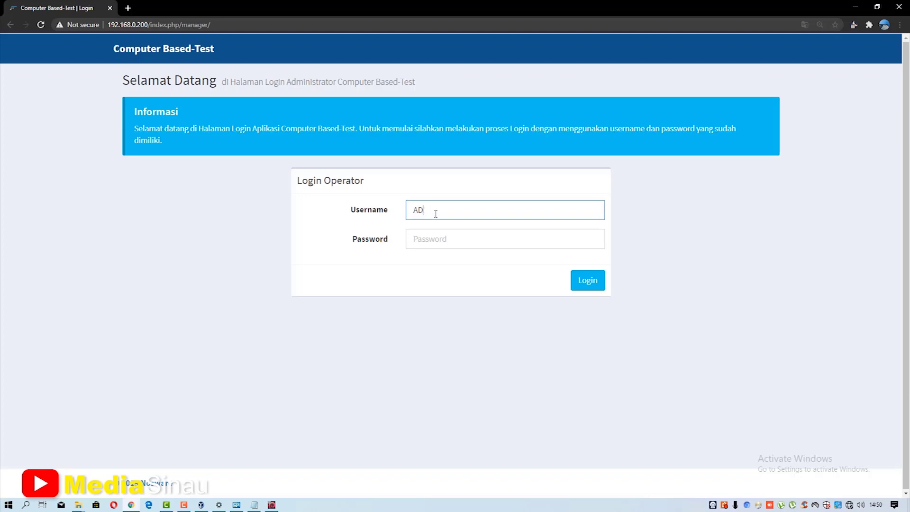
key("BackSpace")
key("BackSpace")
key("Tab")
type("123456")
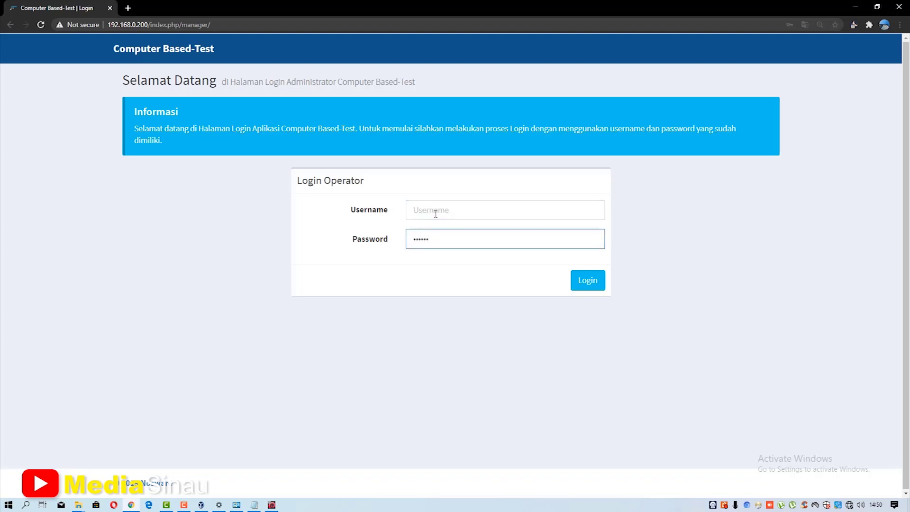
key("BackSpace")
key("BackSpace")
left_click(436, 214)
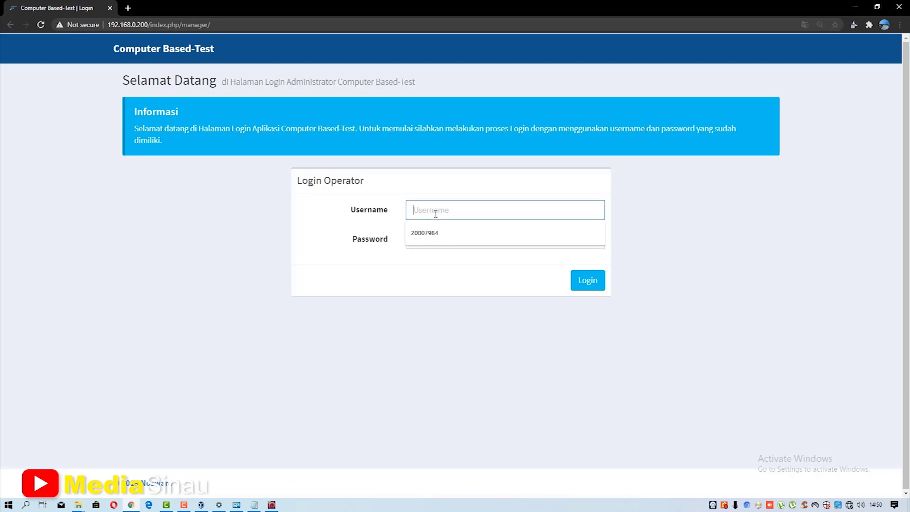
type("admin")
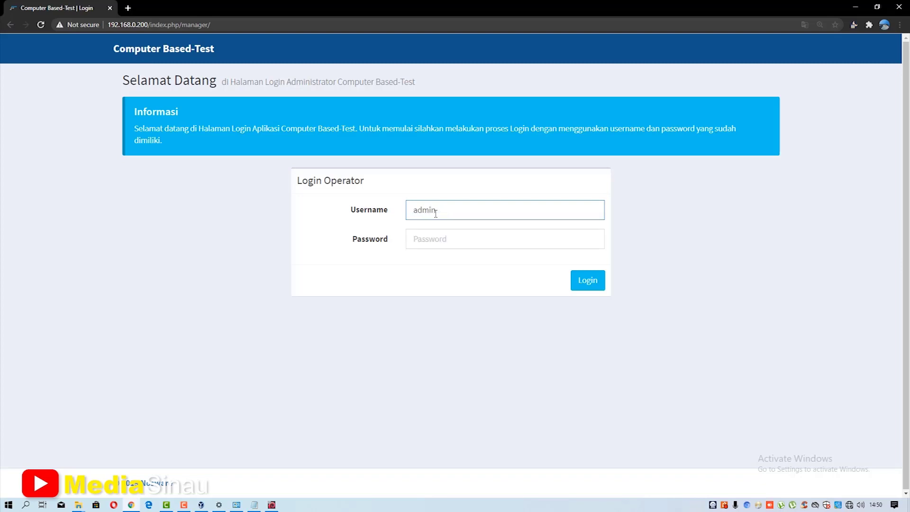
key("Tab")
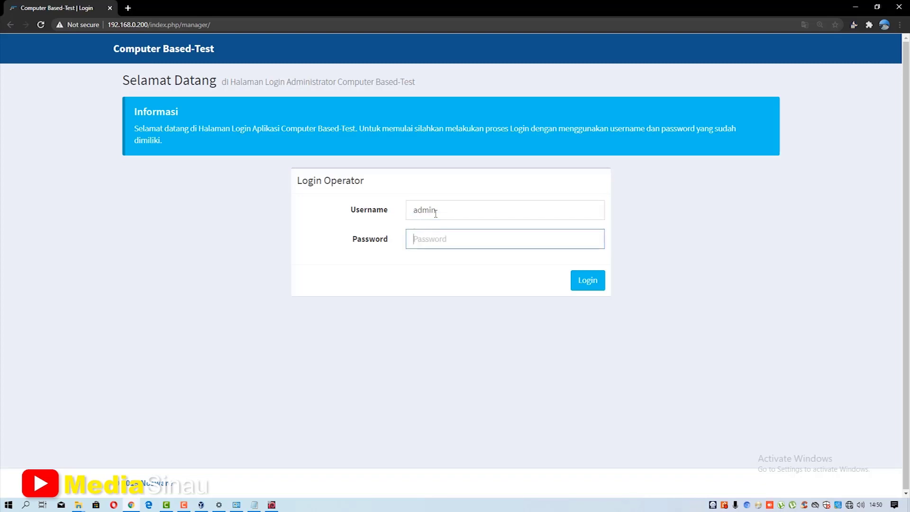
type("1234")
left_click(586, 283)
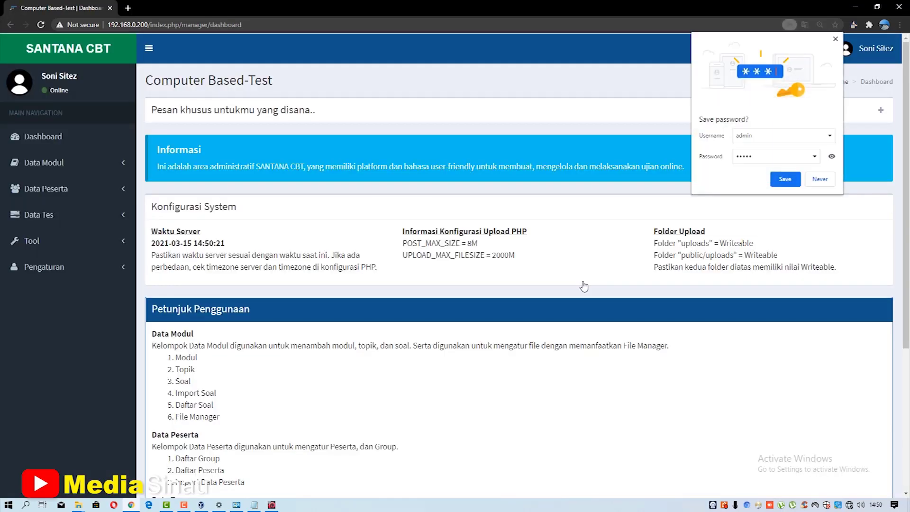
- Dismiss the save-password prompt and open Data Modul > Topik to review the 24 topics
left_click(836, 39)
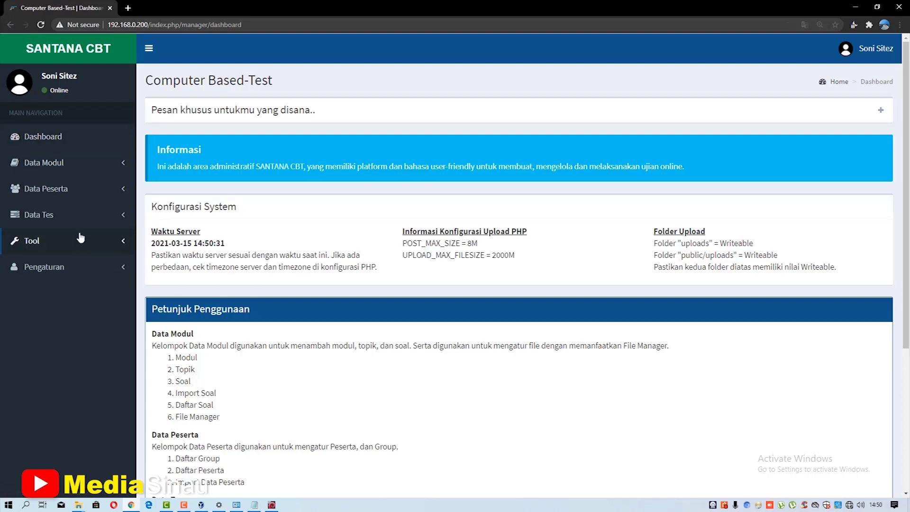
left_click(38, 163)
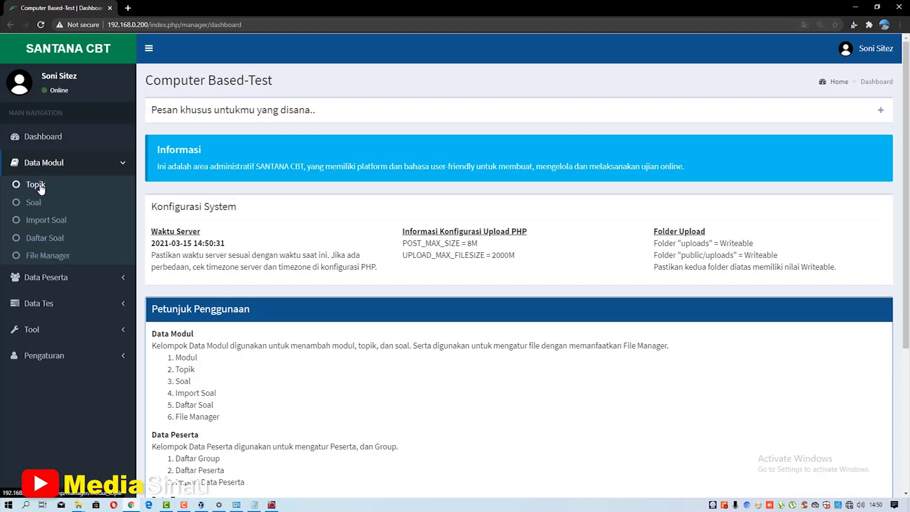
left_click(35, 185)
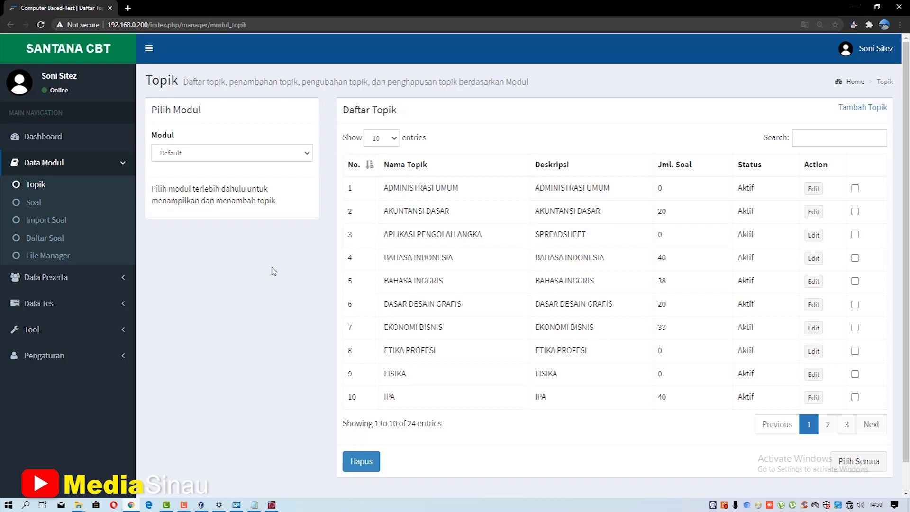
scroll(525, 280, "down", 1)
scroll(525, 281, "up", 1)
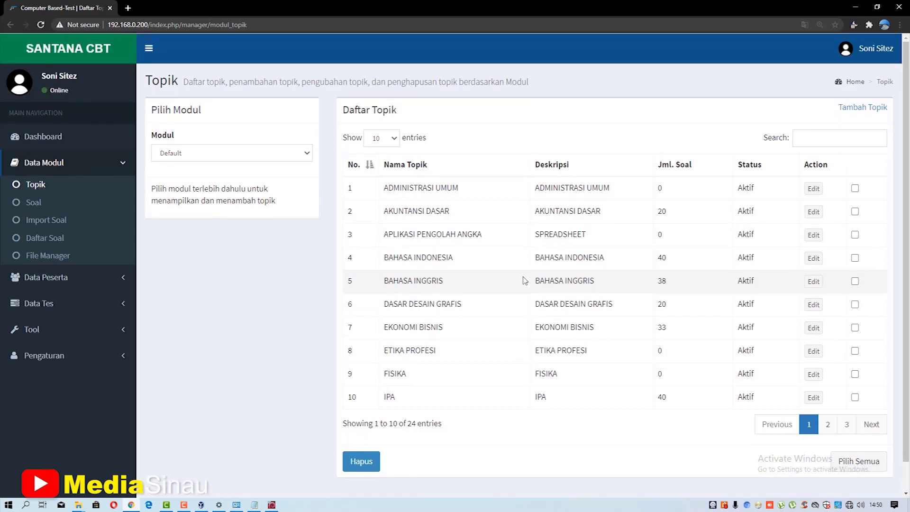
scroll(525, 281, "down", 1)
scroll(525, 281, "up", 1)
scroll(525, 280, "down", 1)
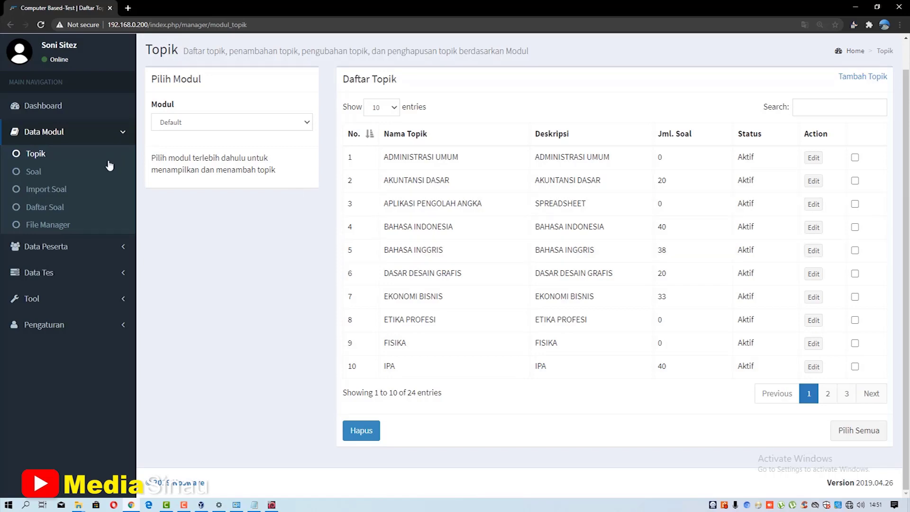
- Open the question management page and browse the Pilih Topik dropdown
left_click(57, 172)
scroll(465, 292, "down", 3)
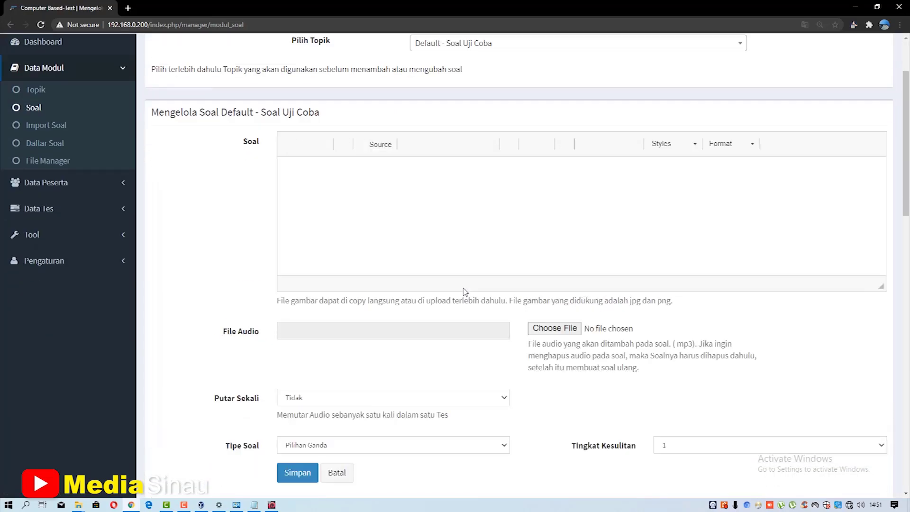
scroll(465, 293, "up", 3)
scroll(489, 288, "down", 8)
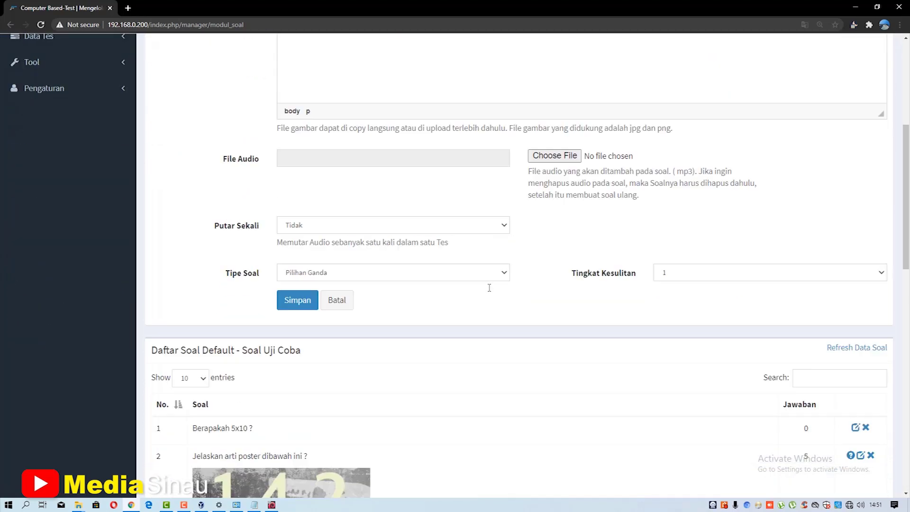
scroll(489, 288, "up", 8)
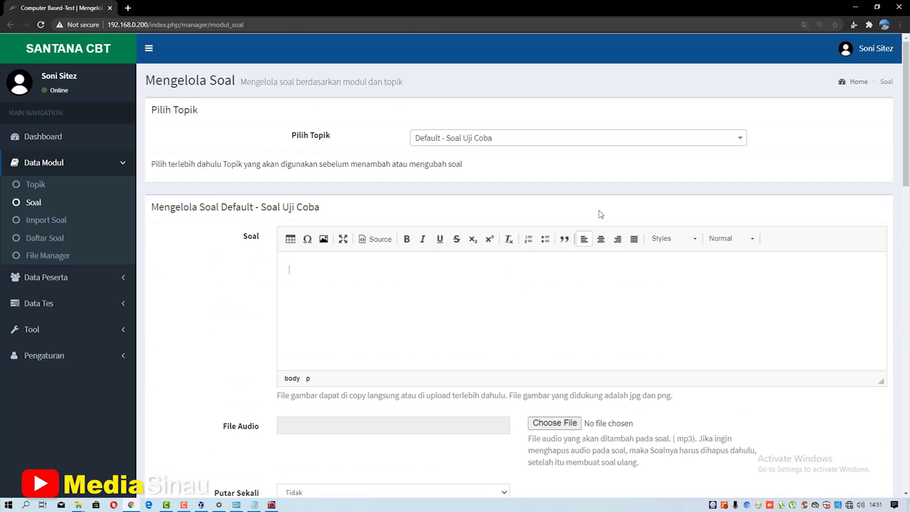
left_click(665, 140)
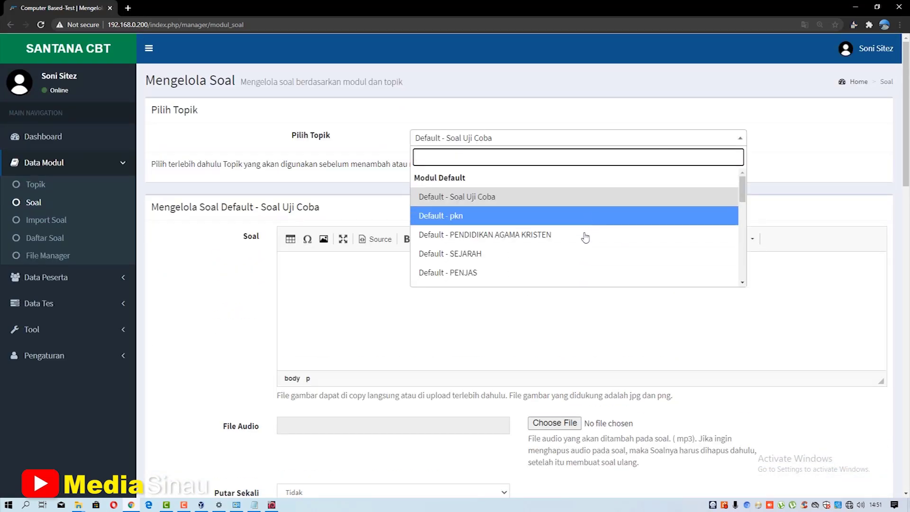
left_click_drag(743, 197, 744, 270)
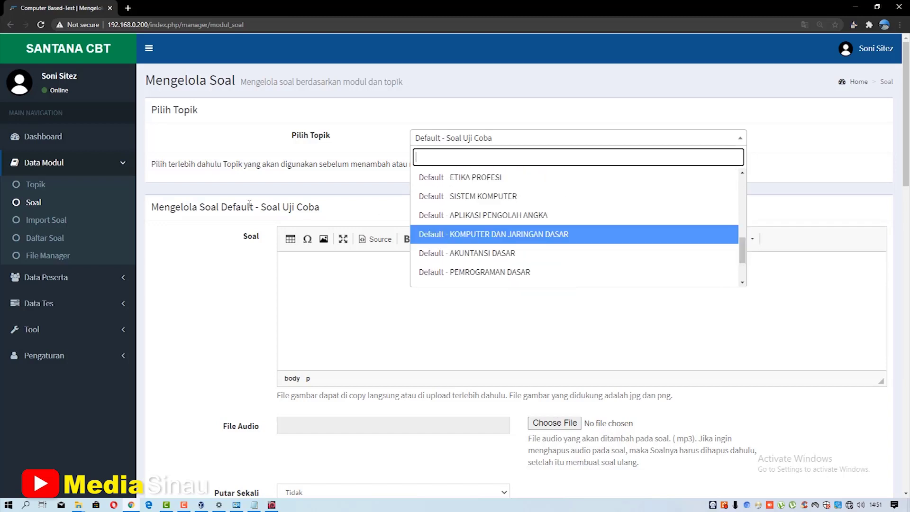
- Show Daftar Soal for Soal Uji Coba, scrolling the topic list and closing it unchanged
left_click(62, 238)
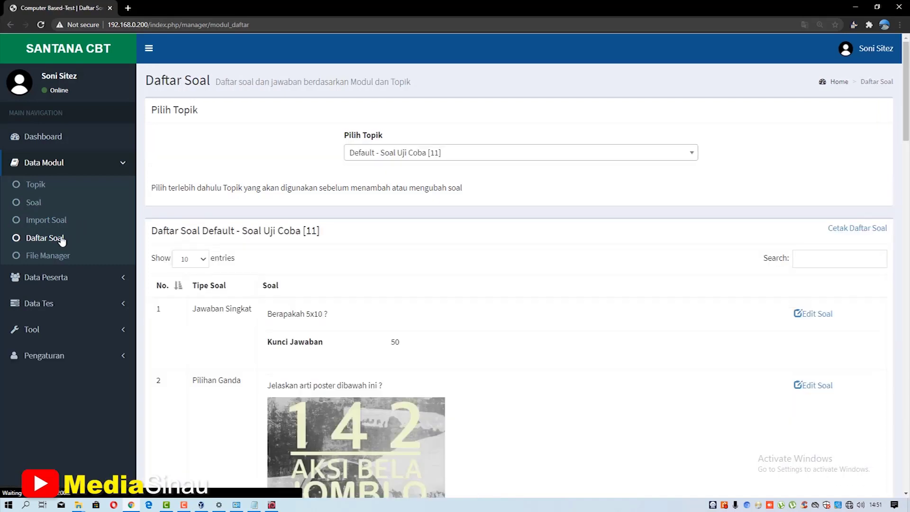
left_click(681, 157)
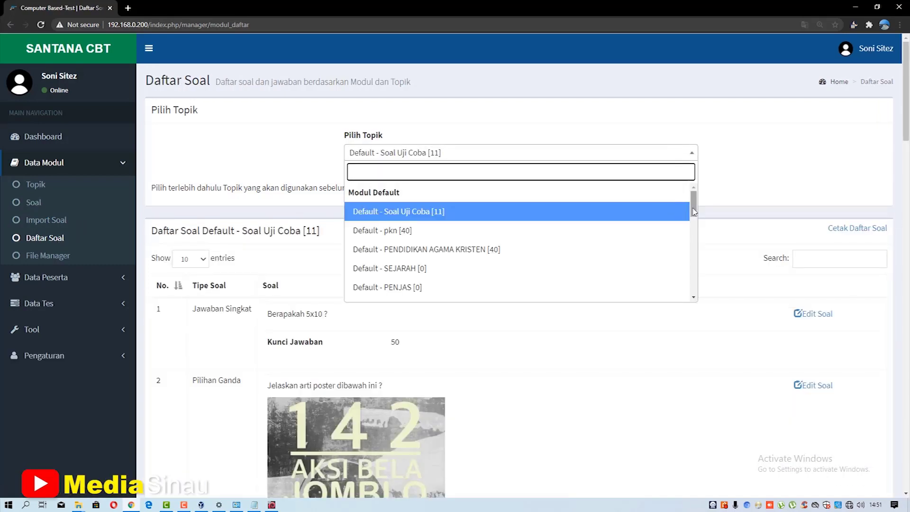
scroll(681, 220, "down", 1)
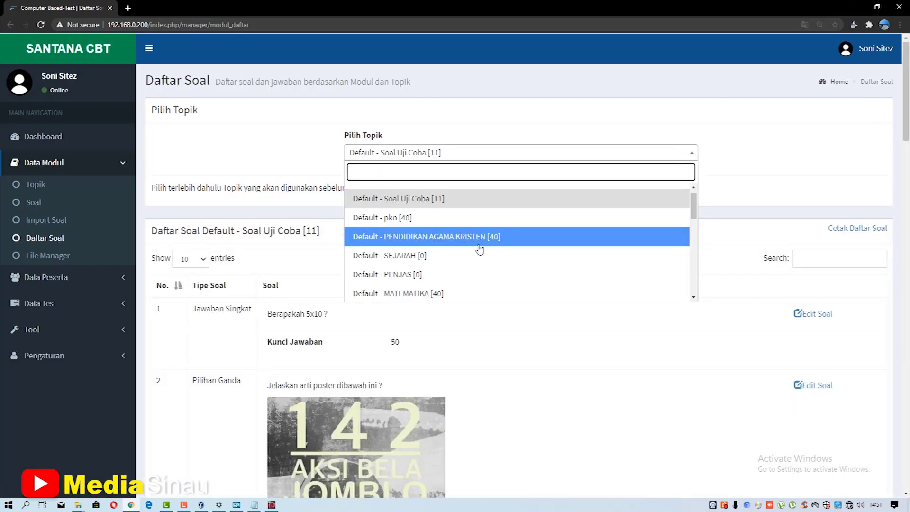
scroll(694, 216, "down", 1)
scroll(694, 218, "down", 2)
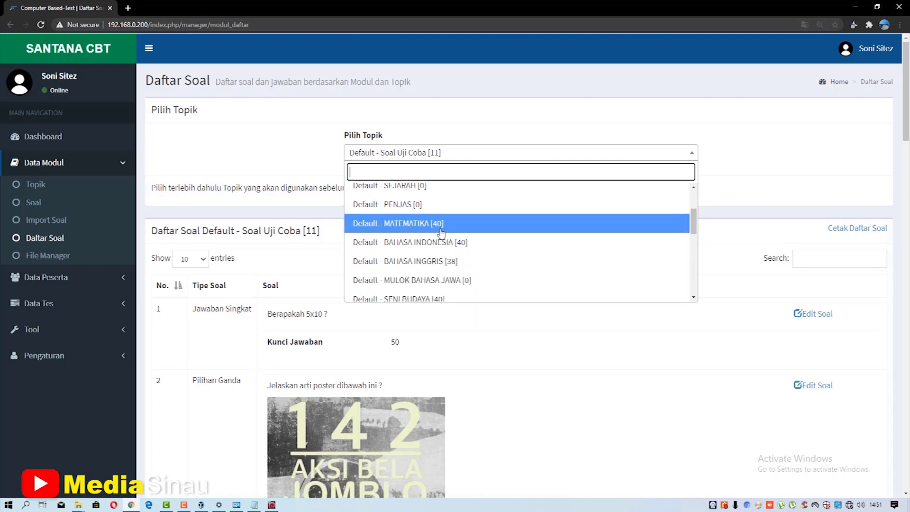
left_click(743, 164)
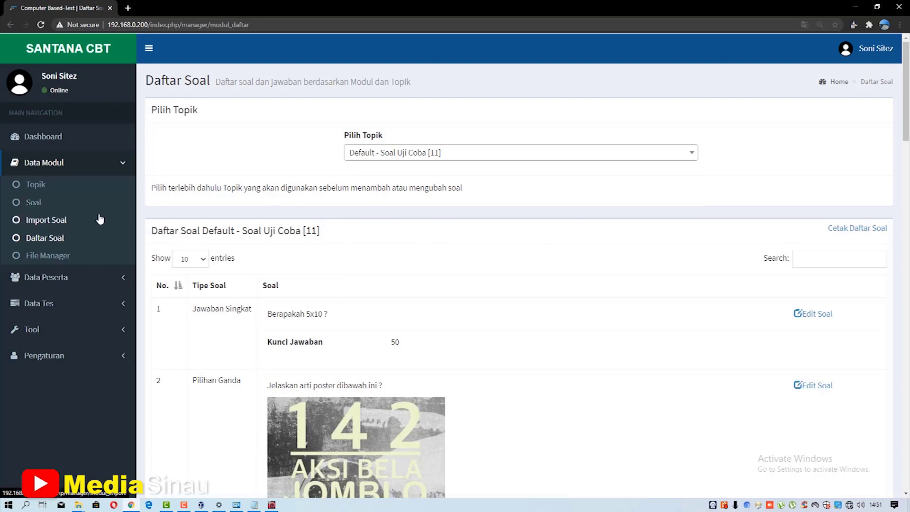
- Create topic ANIMASI 3D with description 'Animasi 3D kelas 12 Multimedia' via Tambah Topik
left_click(37, 186)
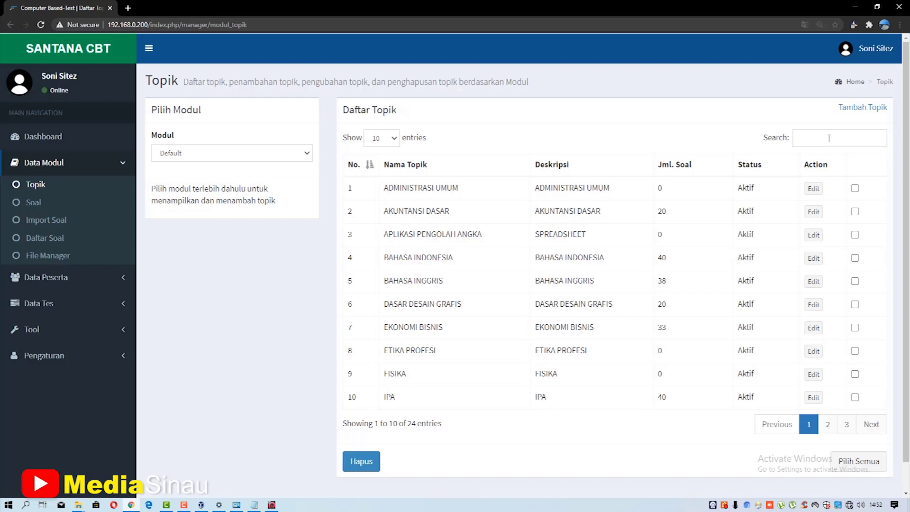
left_click(866, 113)
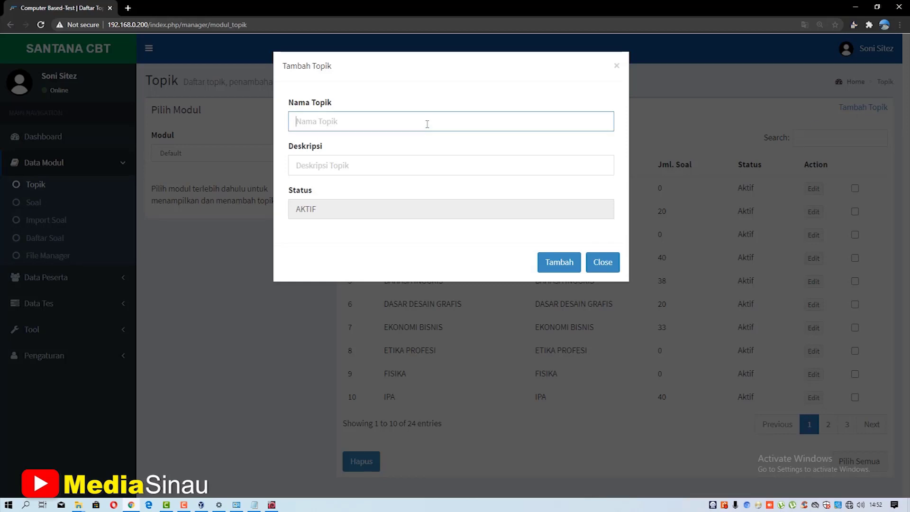
type("ANIMASI 3D")
key("Tab")
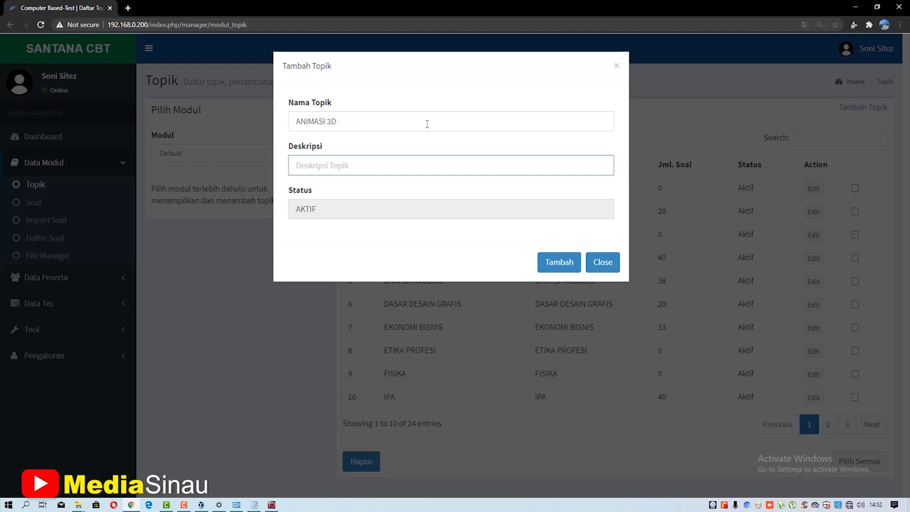
type("Admi")
key("BackSpace")
key("BackSpace")
type("nimasi 3D kelas 12 Multimedia")
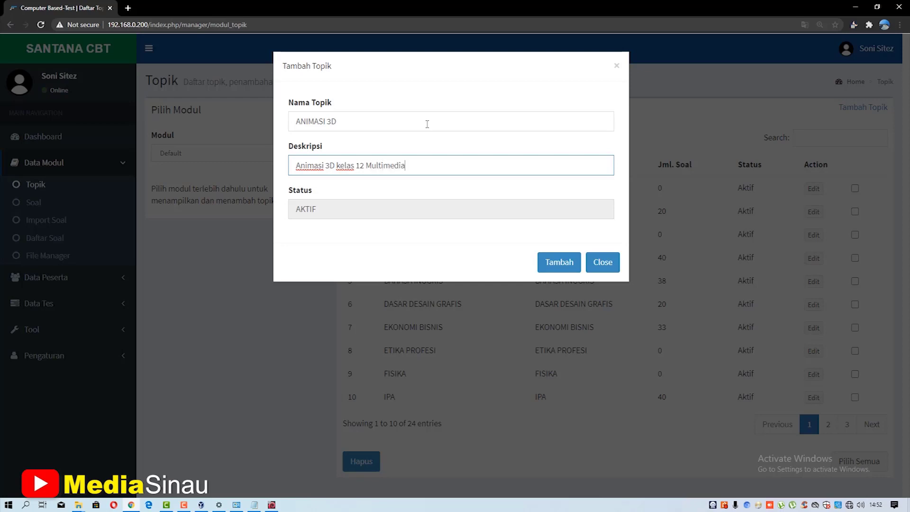
left_click(545, 261)
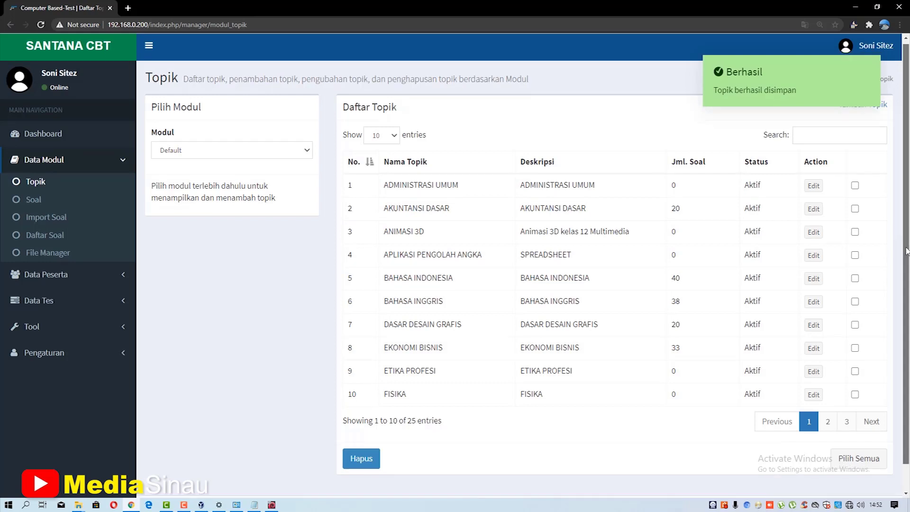
scroll(906, 270, "down", 1)
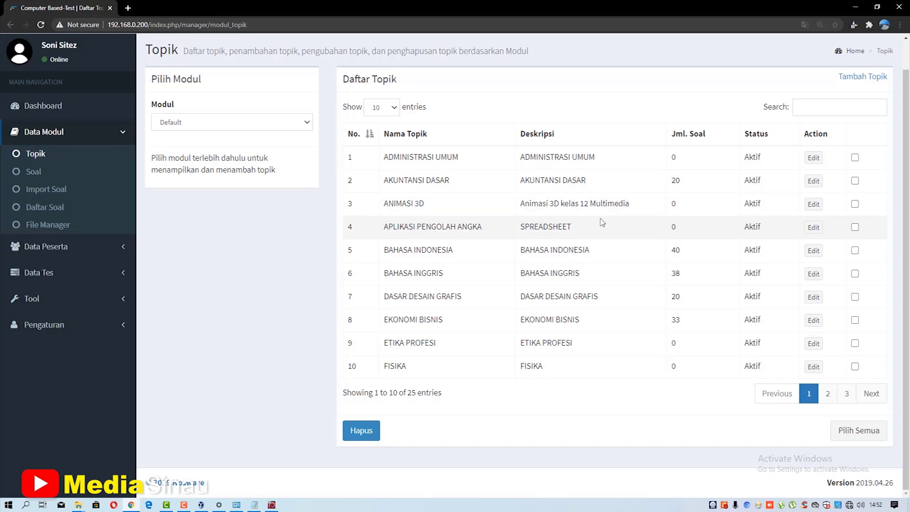
scroll(602, 222, "up", 1)
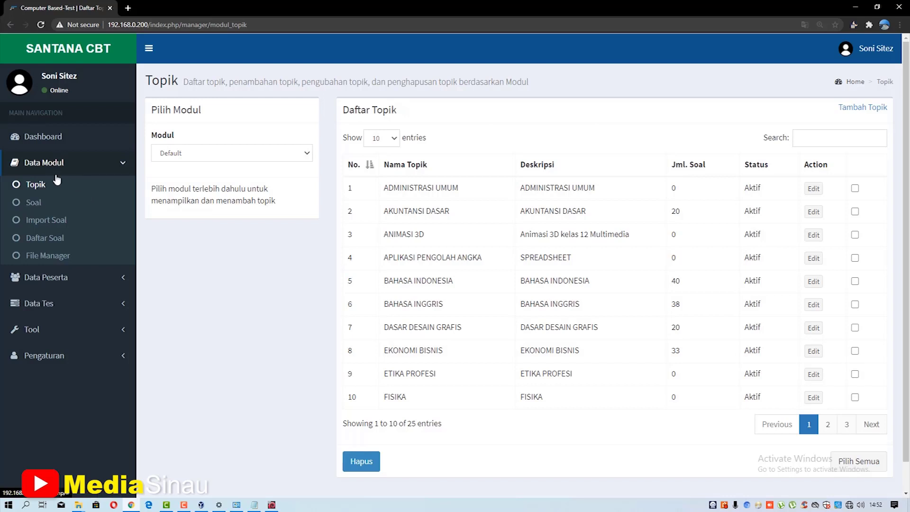
- Add group 12tkj under Data Peserta > Daftar Group, then open Daftar Peserta
left_click(55, 278)
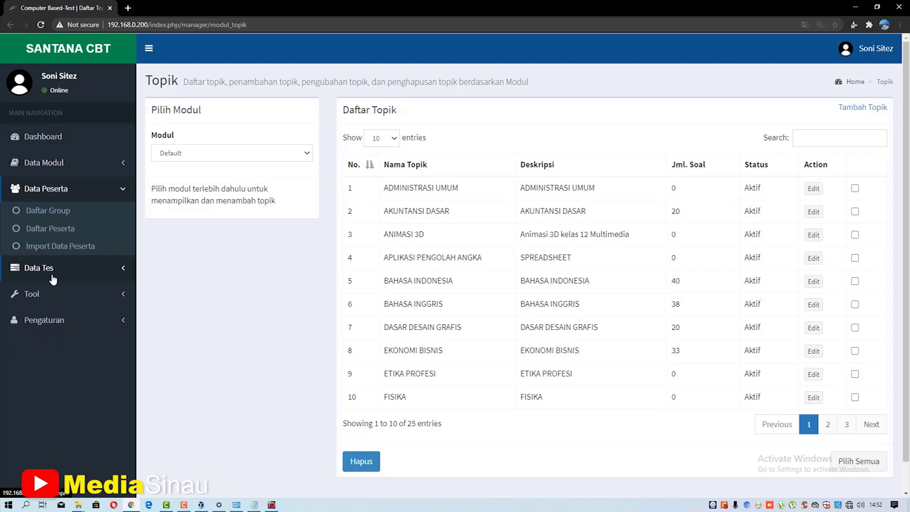
left_click(48, 214)
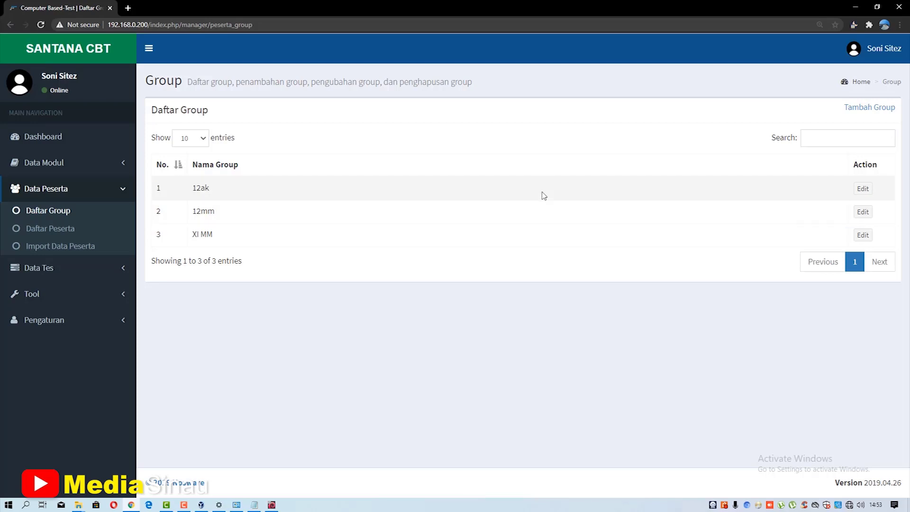
left_click(859, 109)
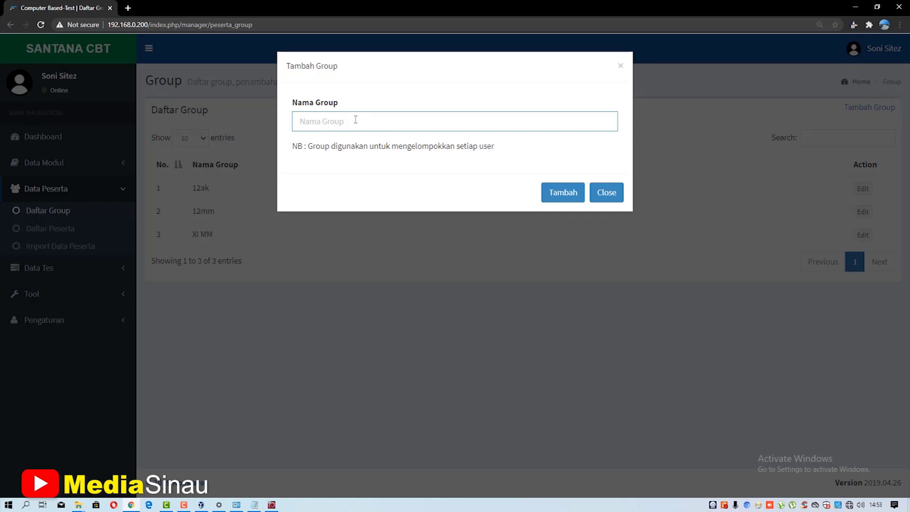
type("12tkj")
left_click(564, 203)
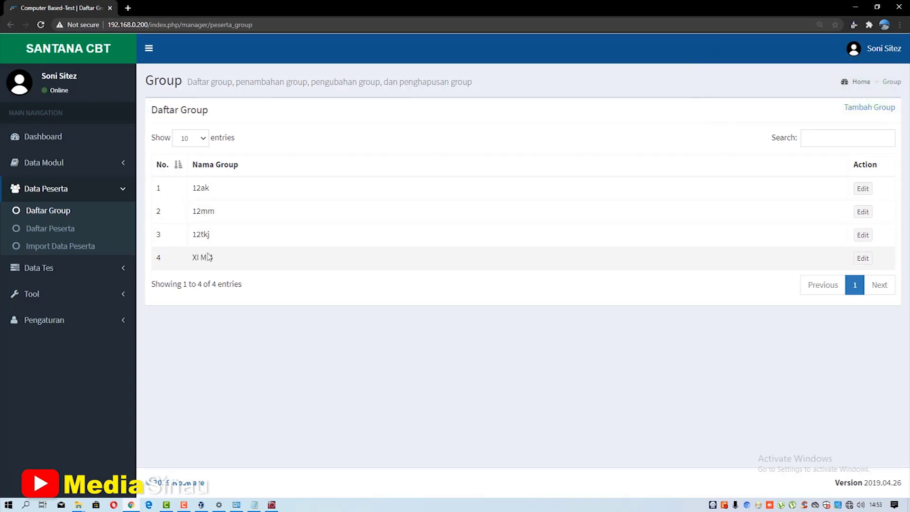
left_click(72, 236)
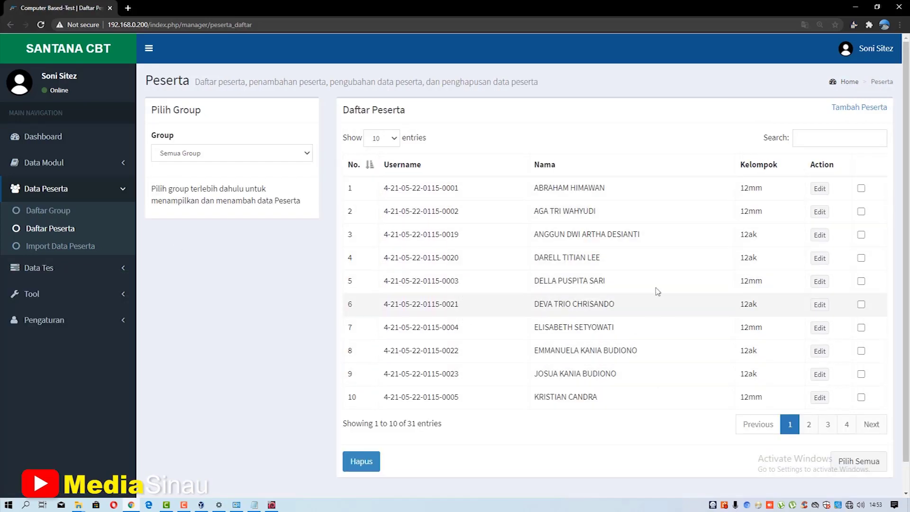
- Filter the Peserta list by group 12ak, then 12mm, then 12tkj
scroll(456, 247, "down", 1)
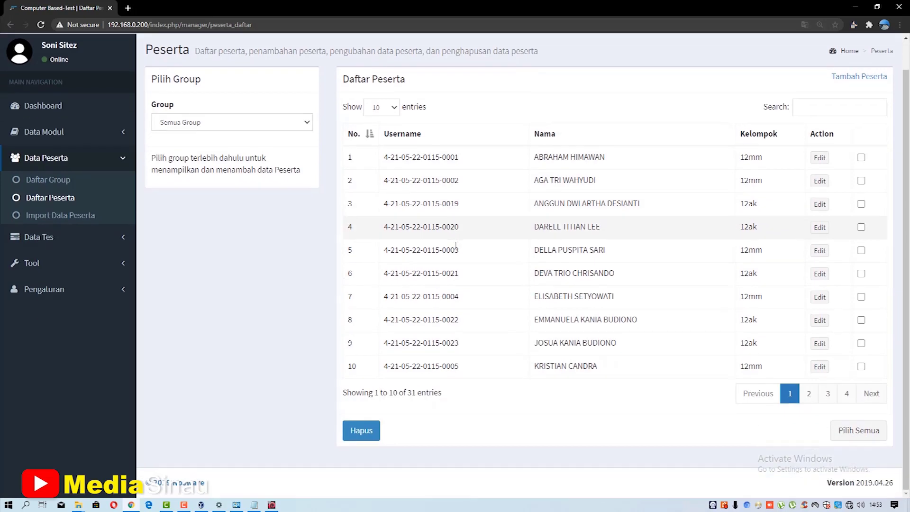
scroll(456, 249, "up", 1)
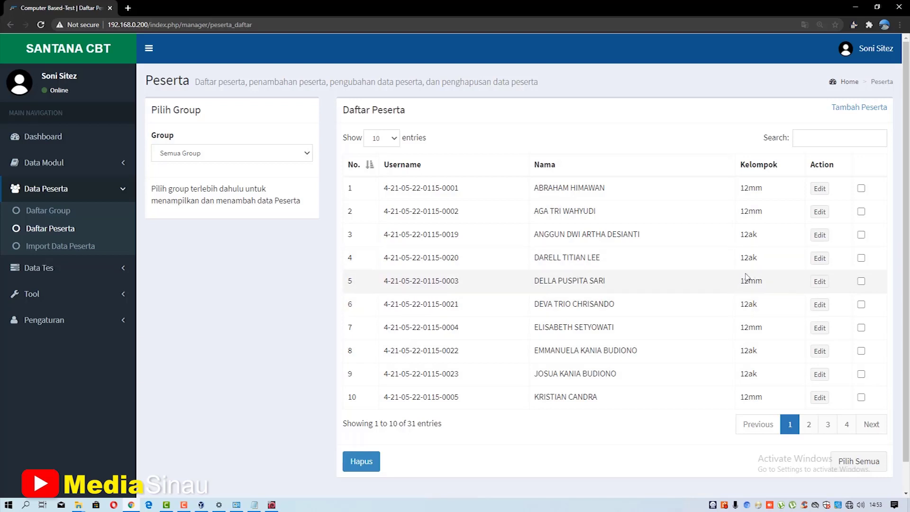
left_click(309, 155)
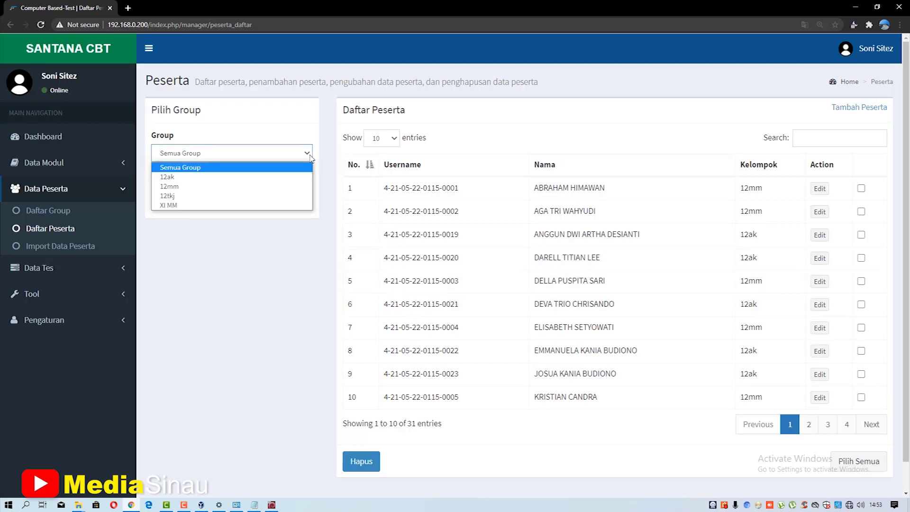
left_click(265, 177)
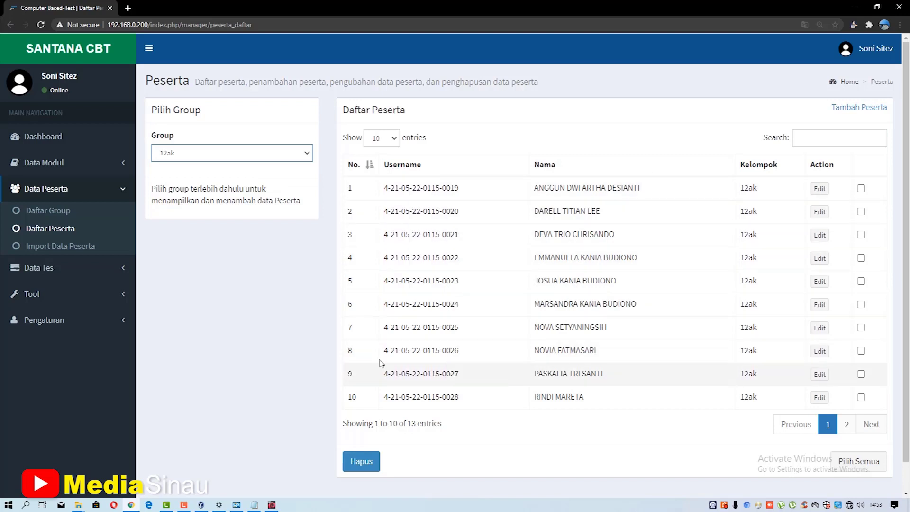
left_click(220, 160)
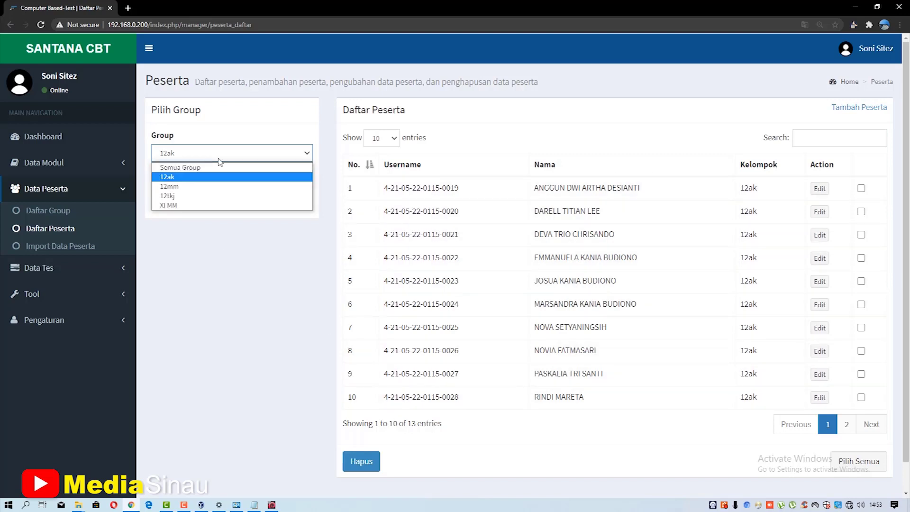
left_click(212, 186)
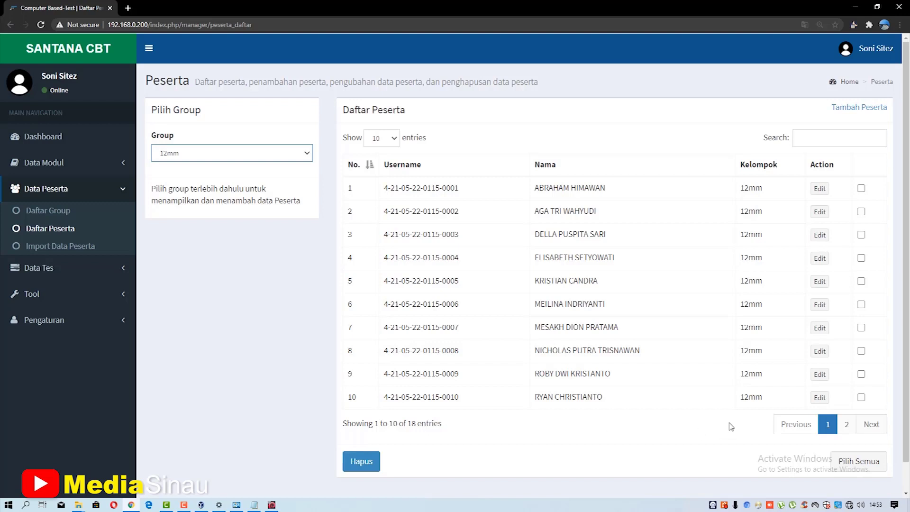
left_click(252, 161)
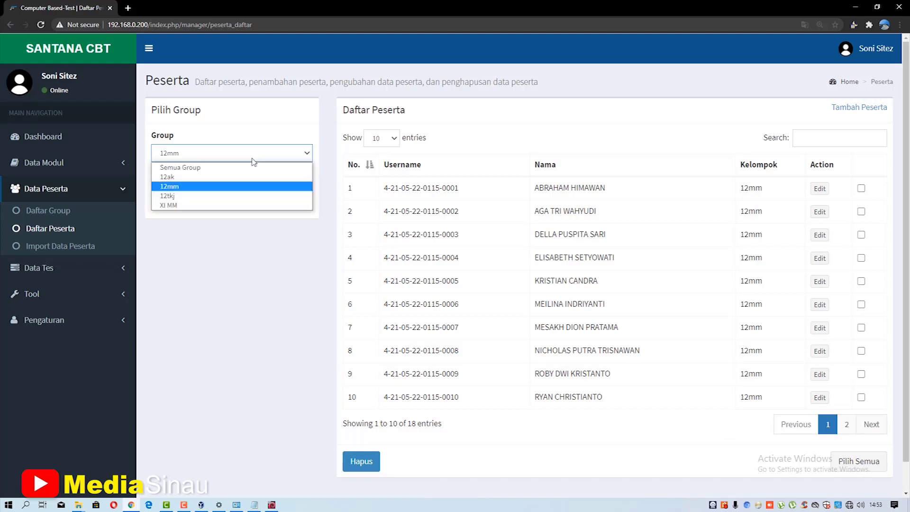
left_click(236, 196)
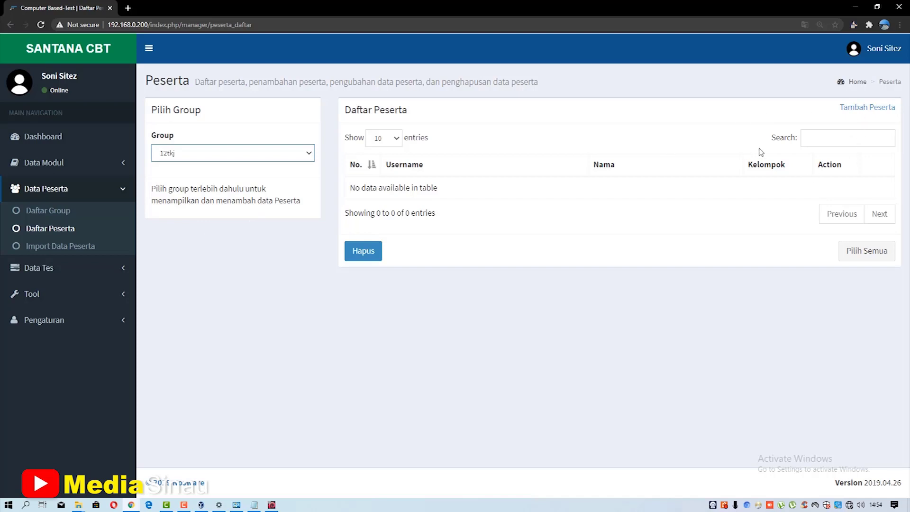
- Start a new participant and enter its username, password and full name
left_click(861, 108)
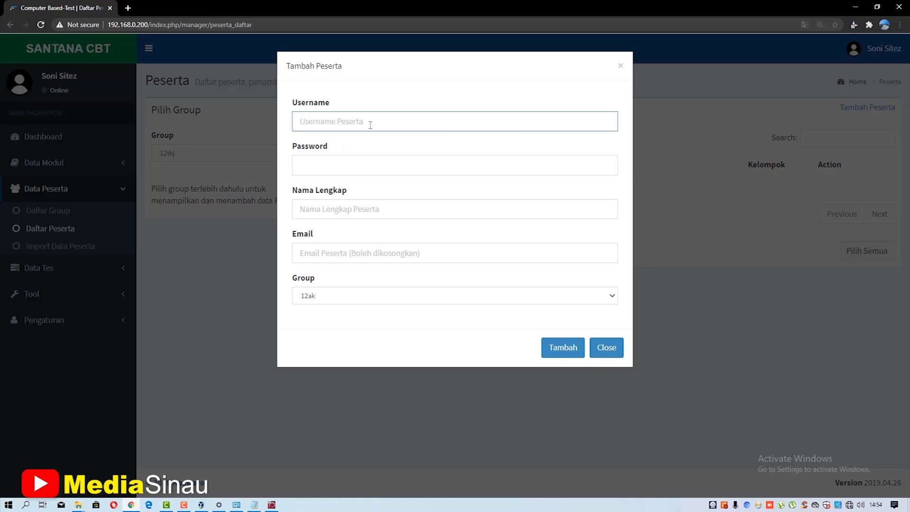
type("susi")
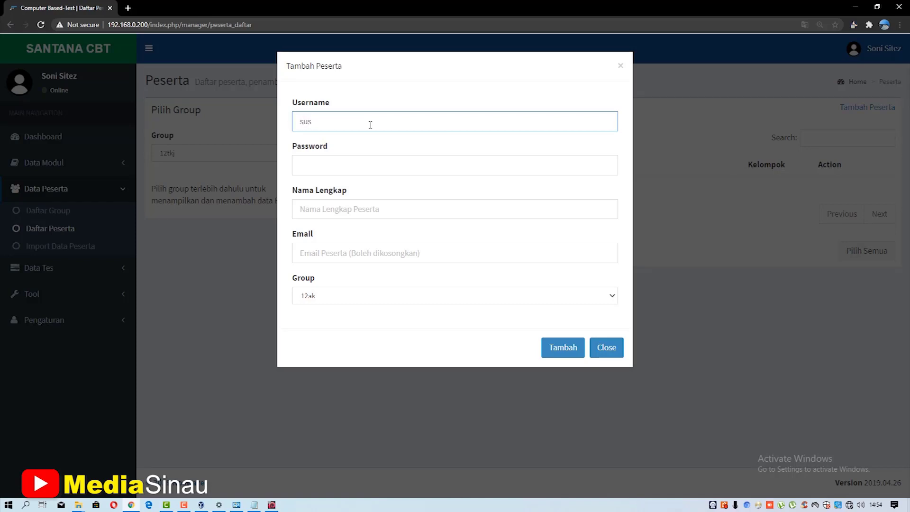
key("BackSpace")
key("BackSpace")
key("BackSpace")
type("susanto")
key("Tab")
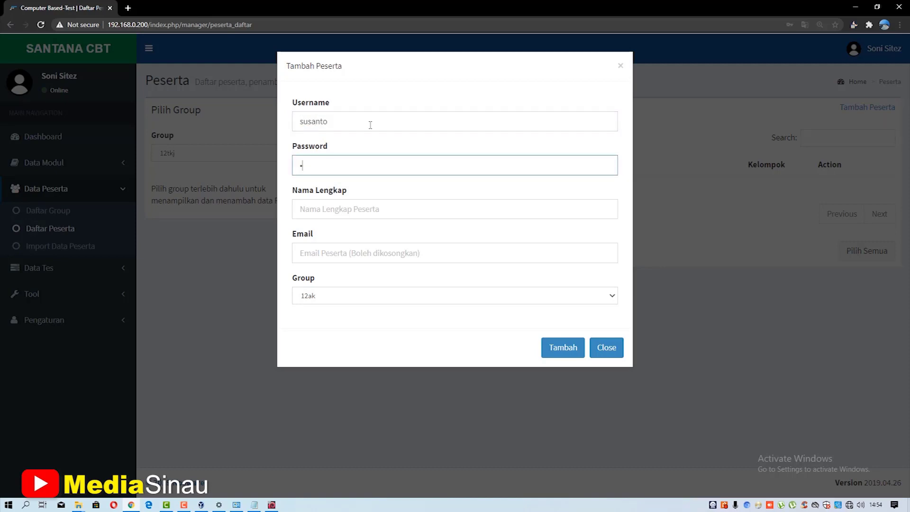
left_click(381, 209)
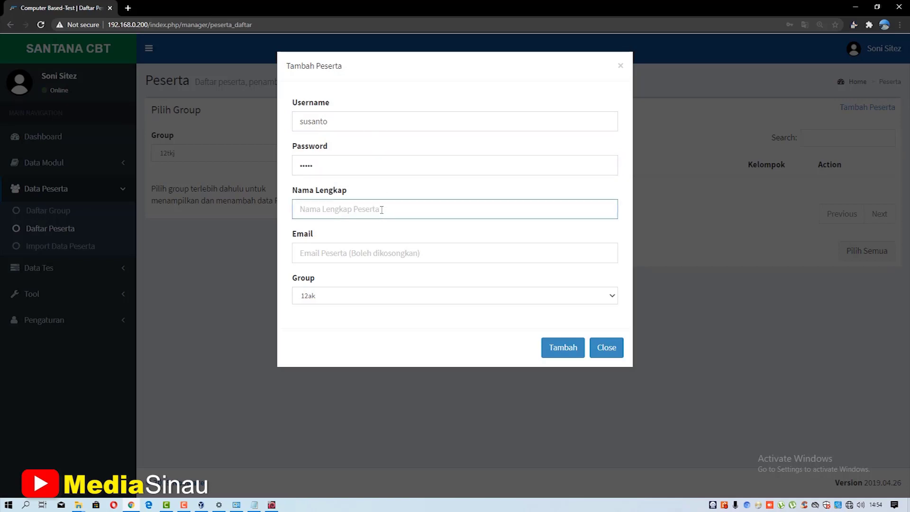
type("ahmad")
key("BackSpace")
key("BackSpace")
key("BackSpace")
key("BackSpace")
key("BackSpace")
left_click(376, 251)
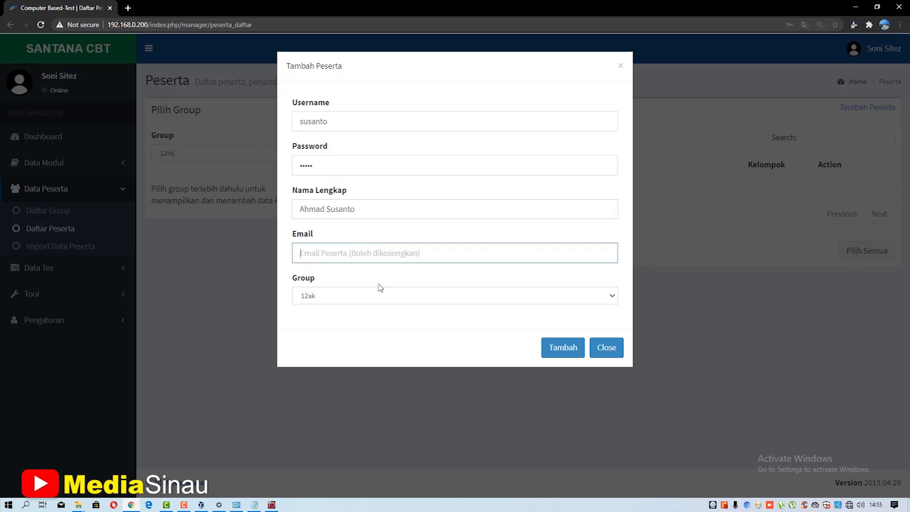
- Assign the participant to group 12tkj, save it, and decline Chrome's password-saving prompt
left_click(370, 300)
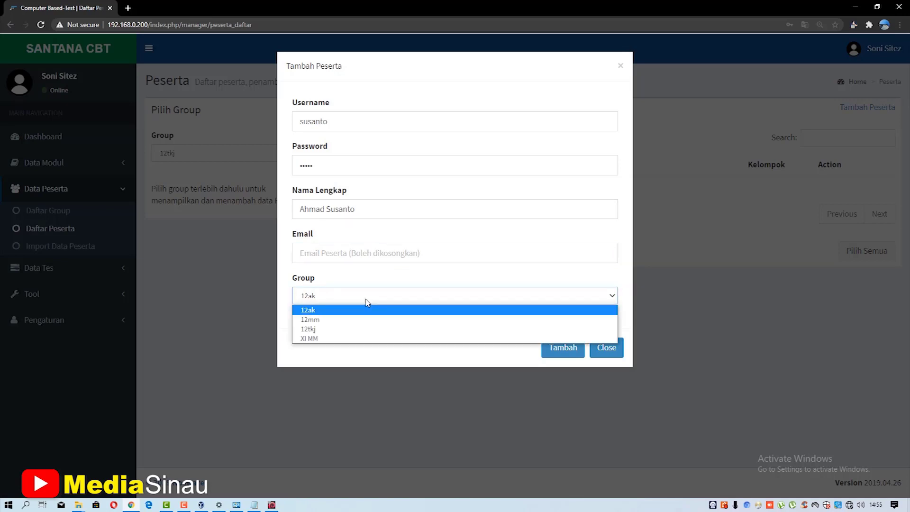
left_click(355, 330)
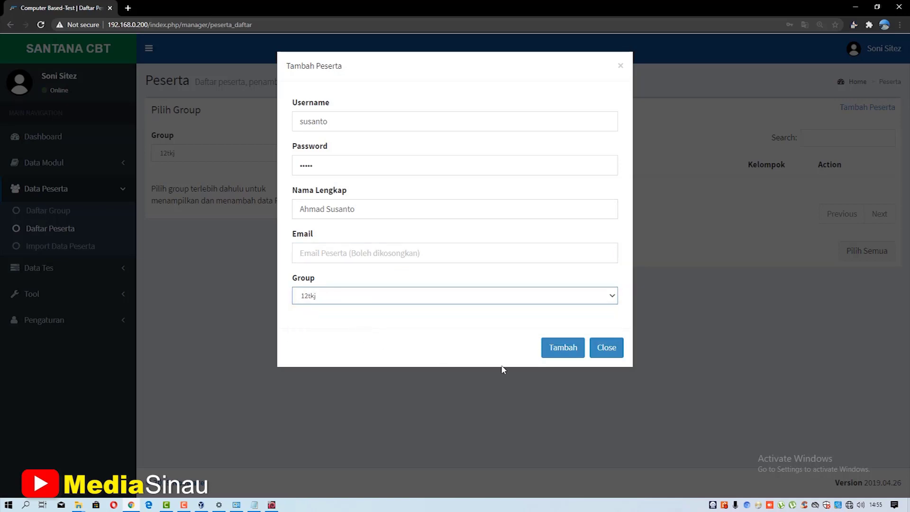
left_click(549, 349)
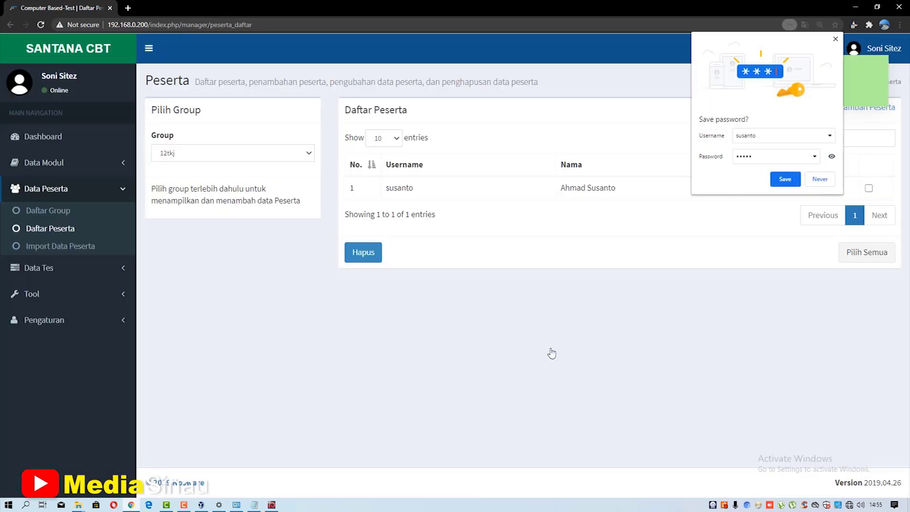
left_click(820, 180)
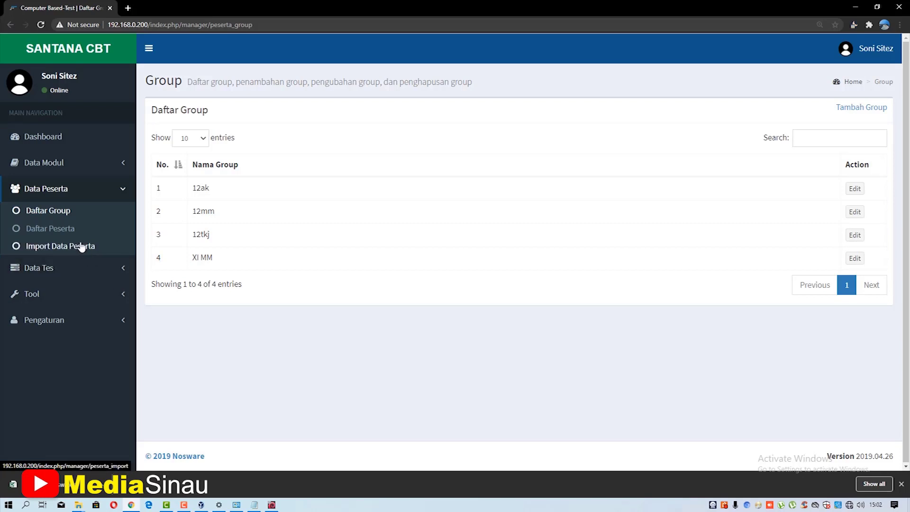
- Download the Form Import Siswa template and open form-data-siswa (1) in Excel from its folder
left_click(59, 254)
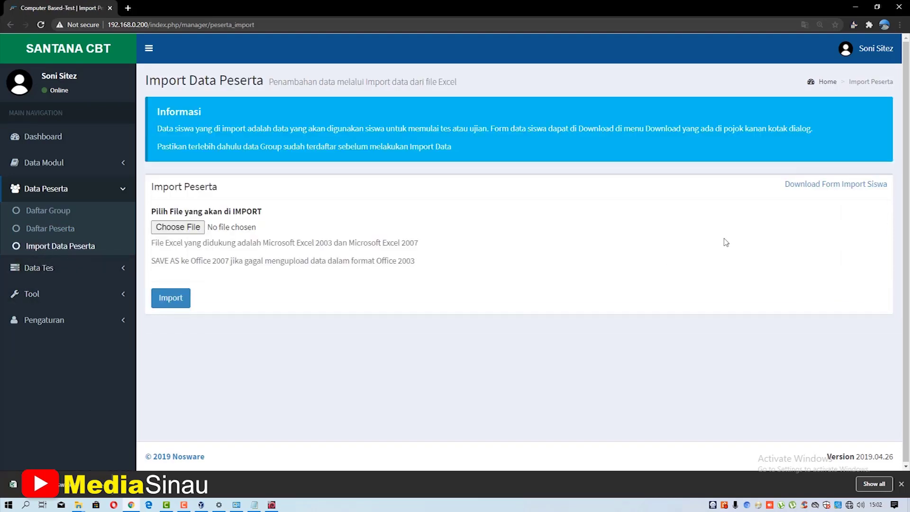
left_click(813, 190)
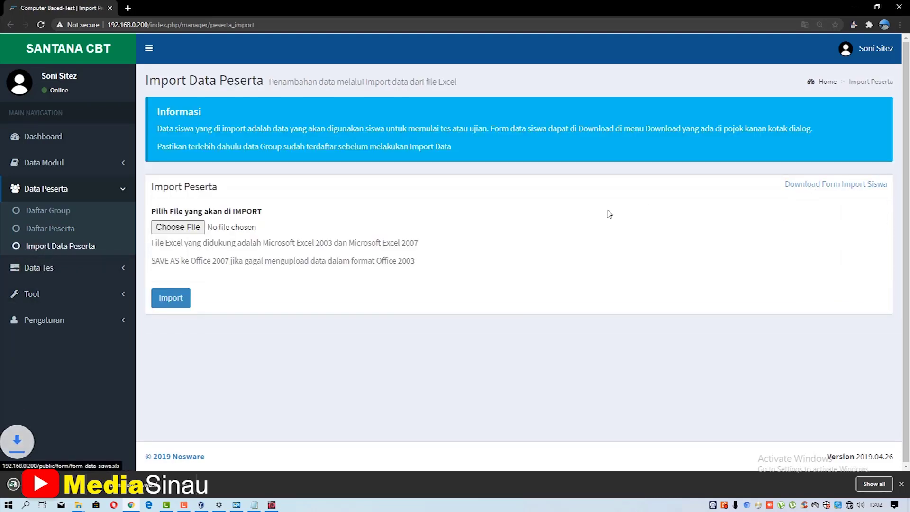
left_click(212, 484)
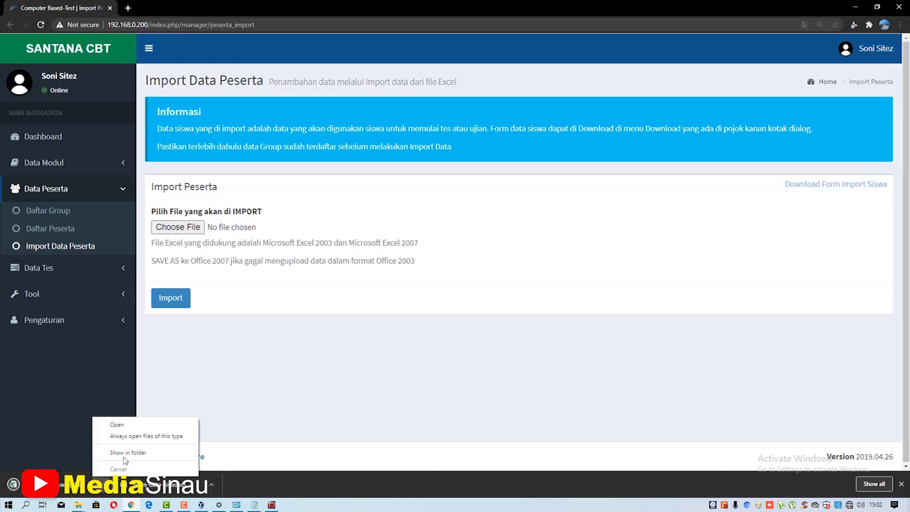
left_click(122, 453)
left_click(540, 206)
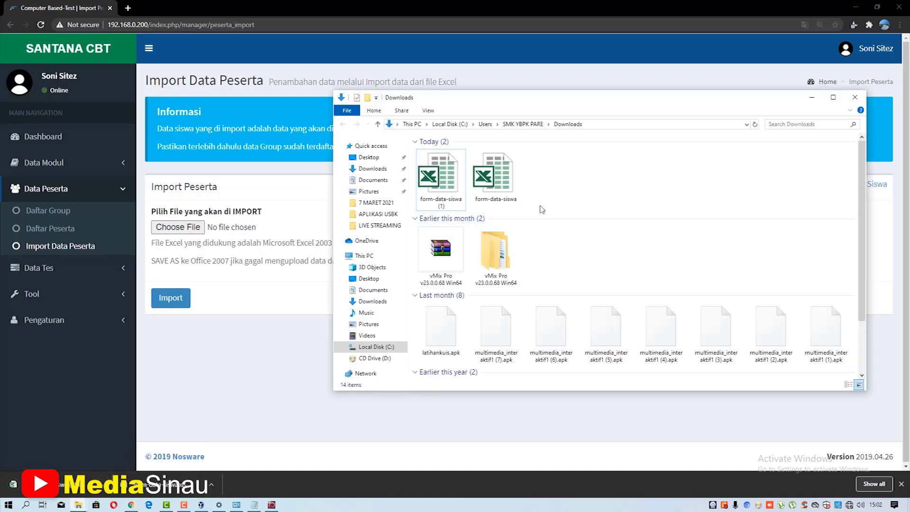
double_click(449, 187)
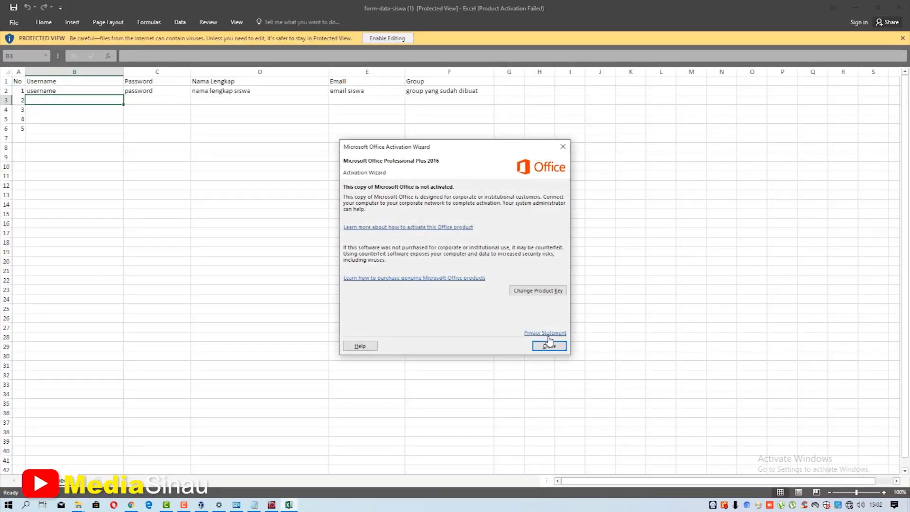
- Enable editing and replace row 2's sample data with a participant's username, password, full name and group
left_click(546, 346)
left_click(393, 42)
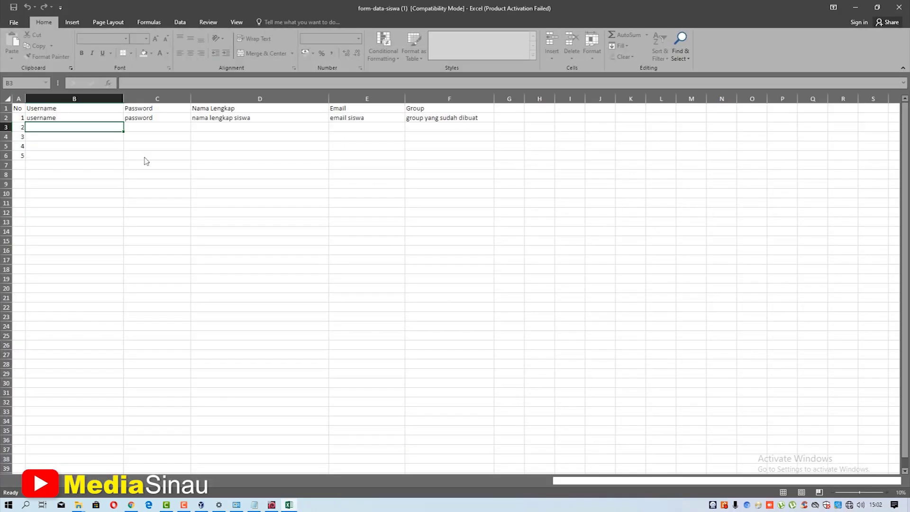
left_click(147, 158)
left_click(69, 118)
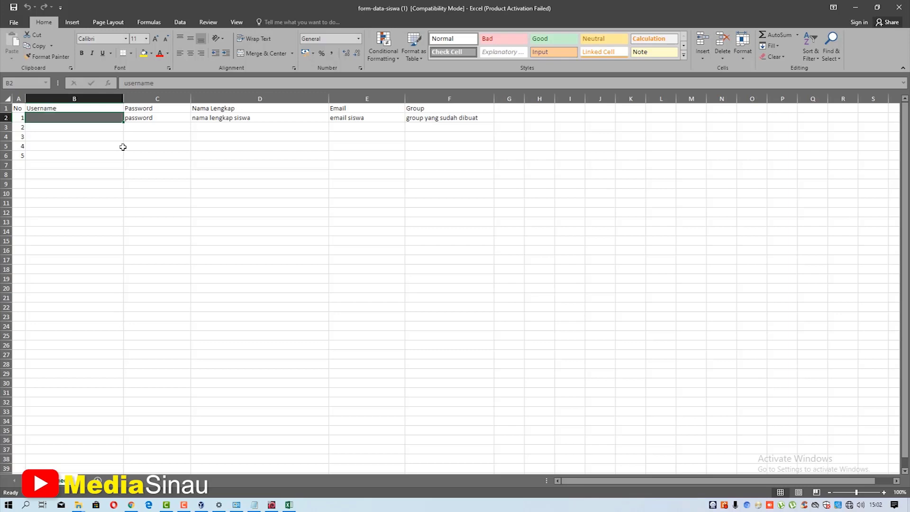
type("ahmad")
key("Tab")
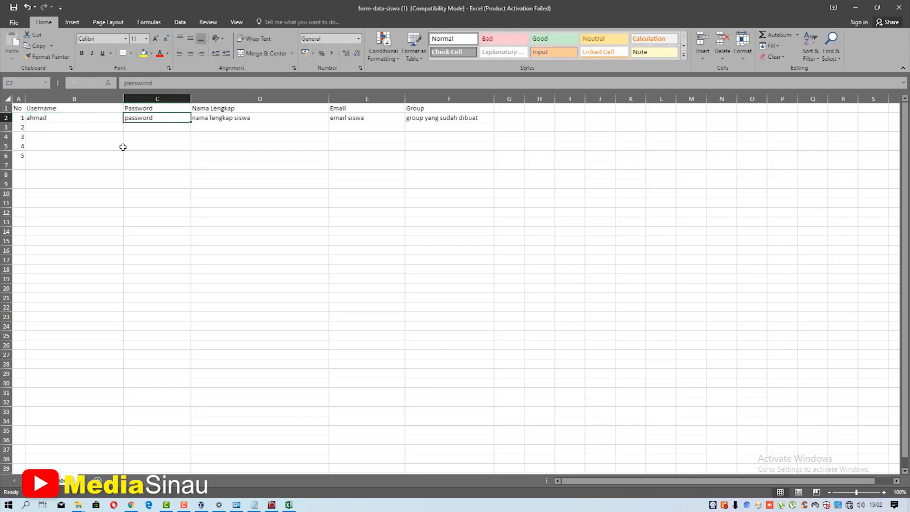
type("1234")
key("Tab")
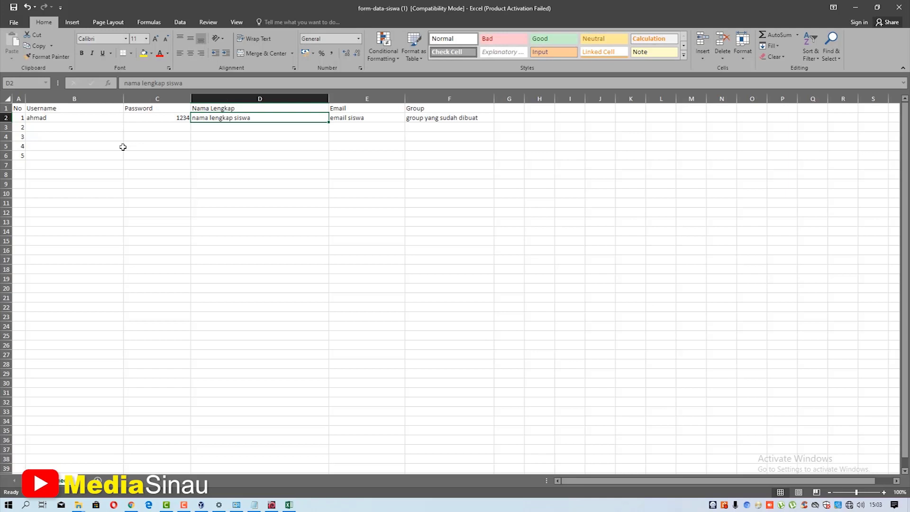
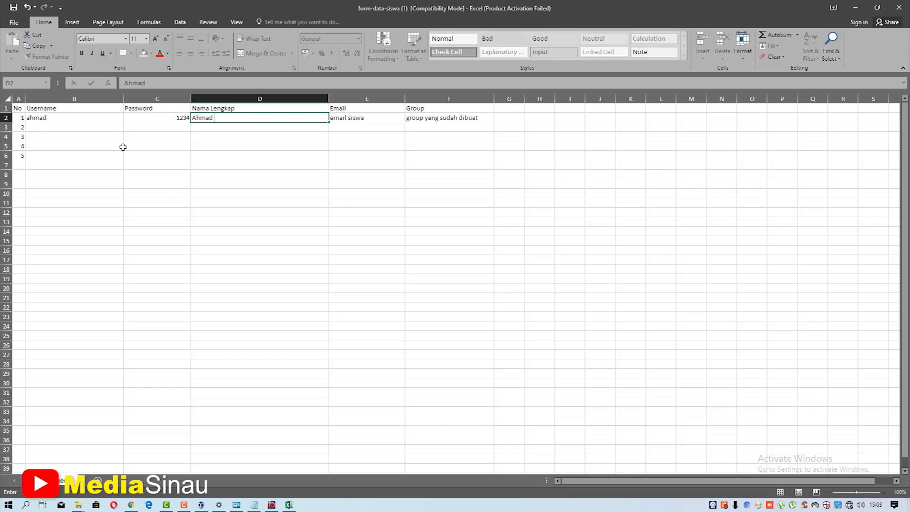
key("Tab")
key("Delete")
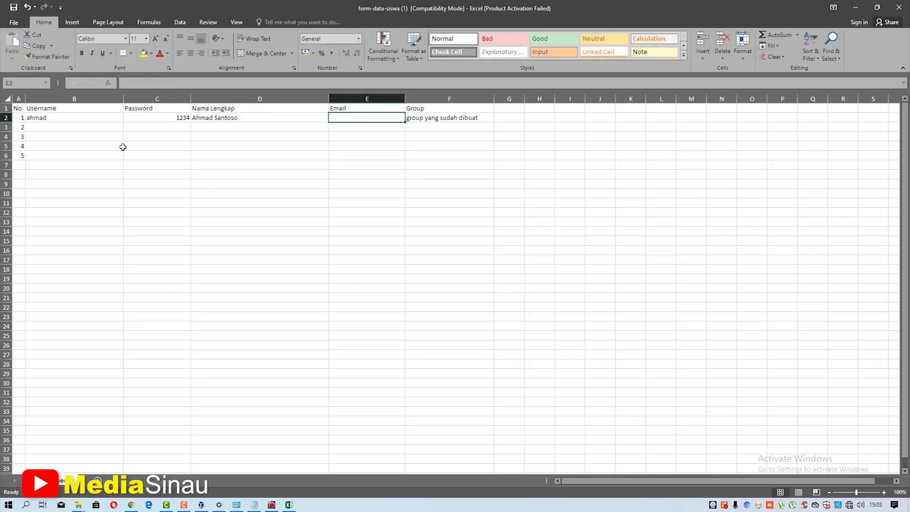
key("Tab")
type("12")
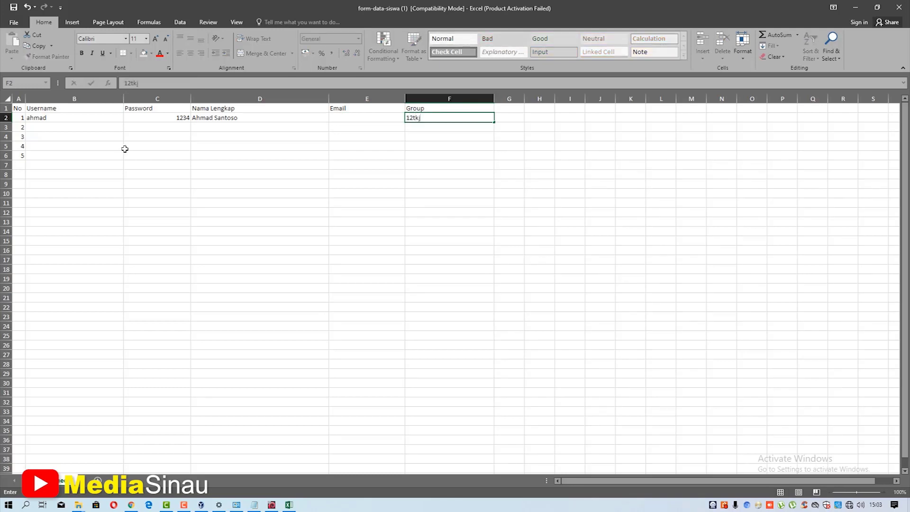
left_click(133, 505)
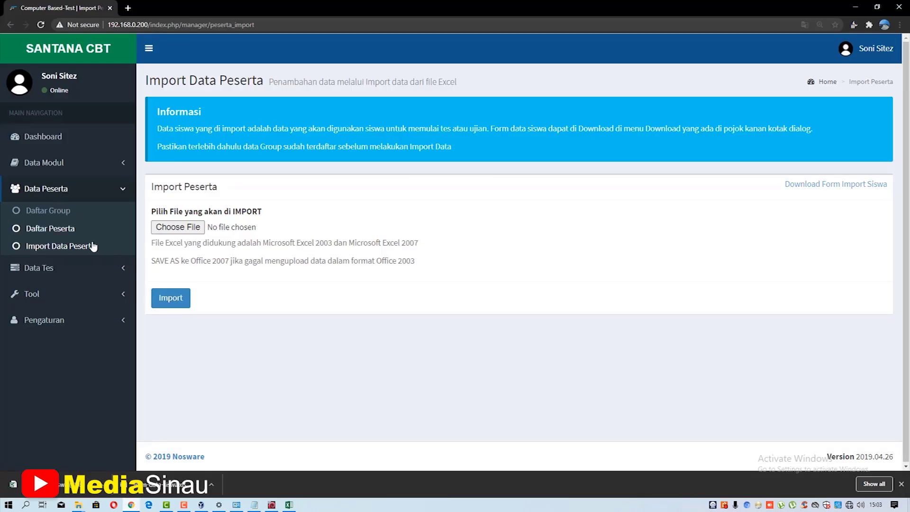
left_click(66, 216)
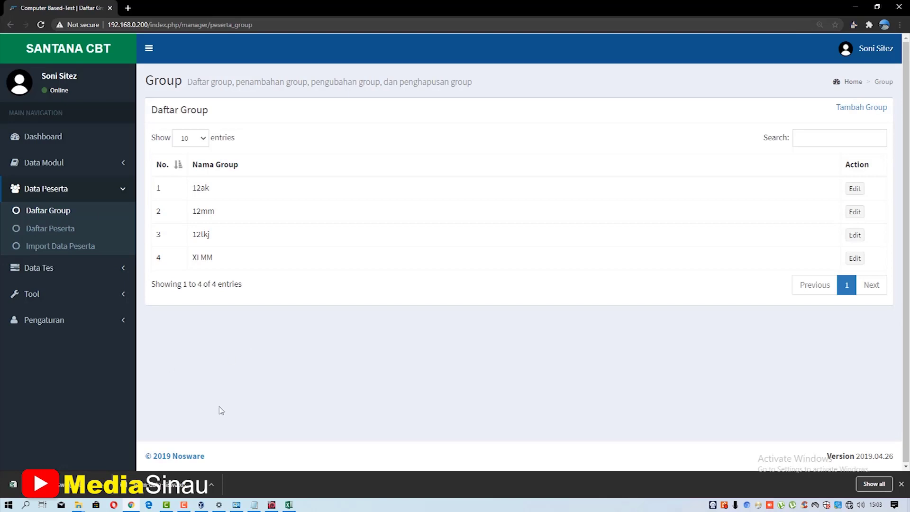
left_click(289, 505)
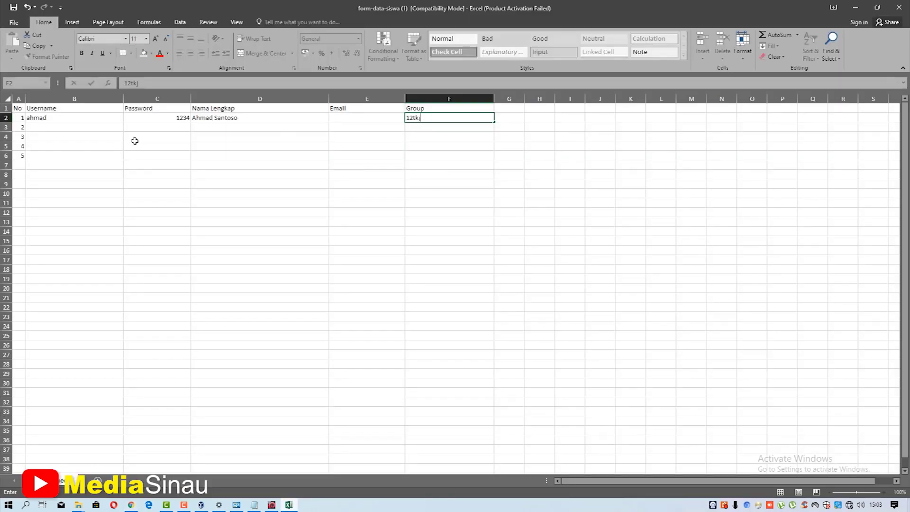
- Fill row 3 with a second participant, copying the password and group 12tkj from row 2
left_click(85, 128)
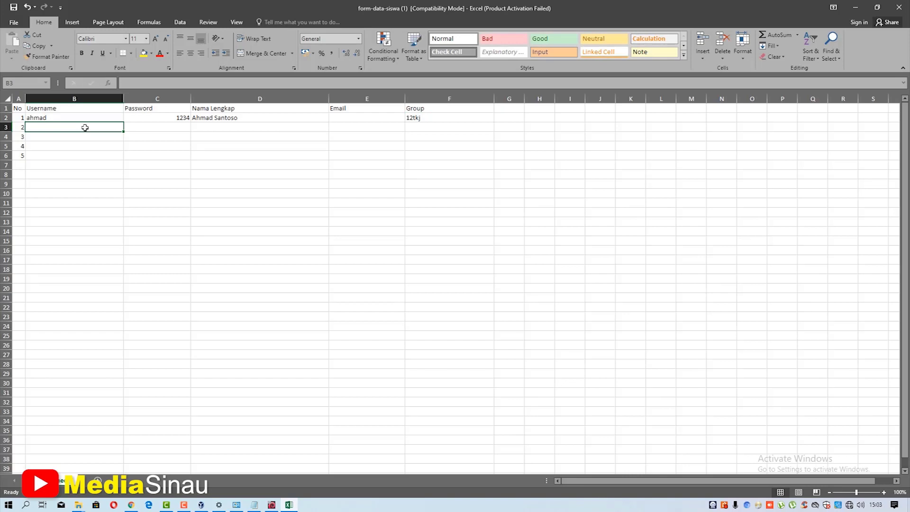
type("bambang")
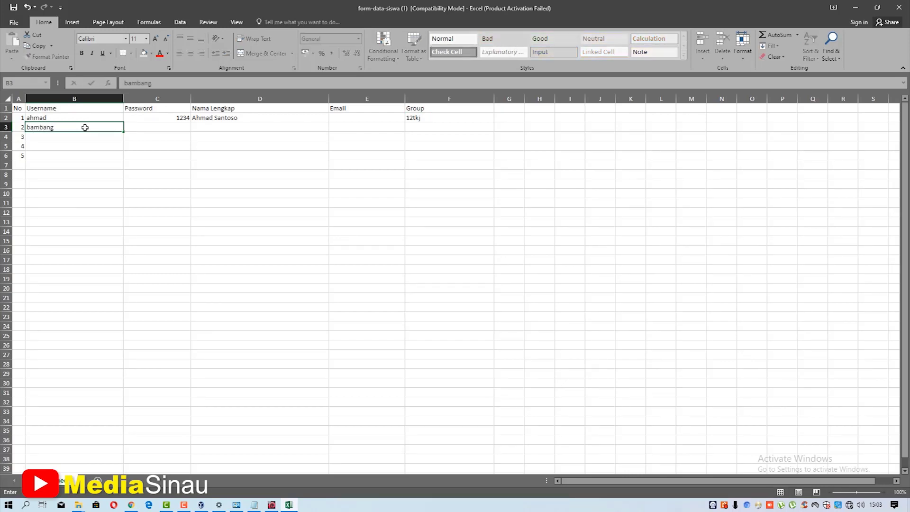
key("Tab")
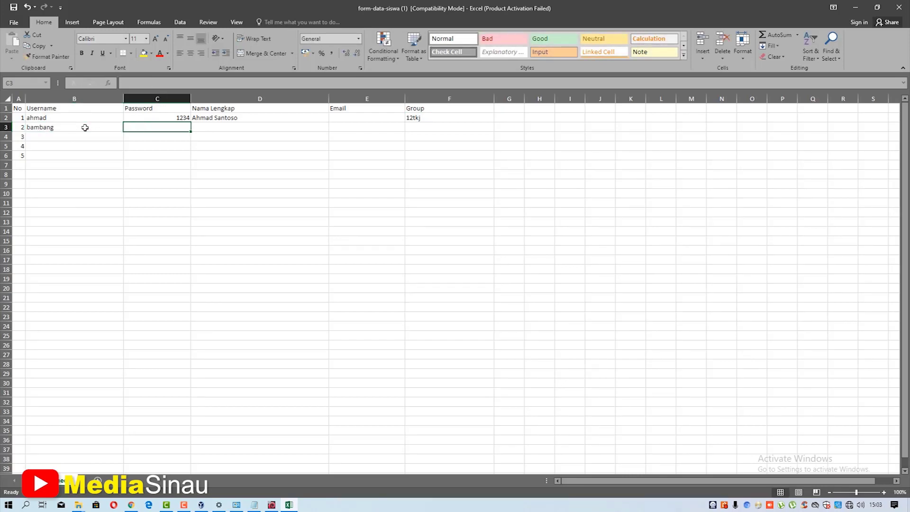
key("Up")
key("ctrl+c")
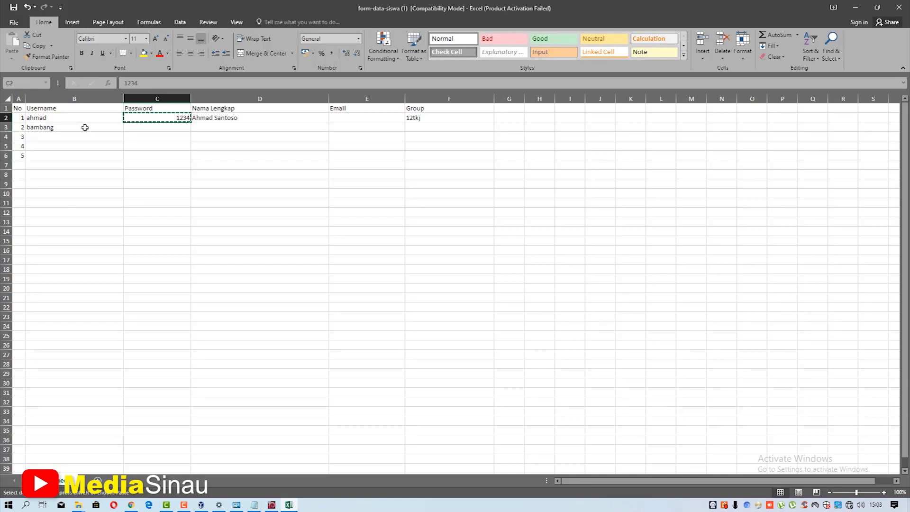
key("Down")
key("ctrl+v")
key("Tab")
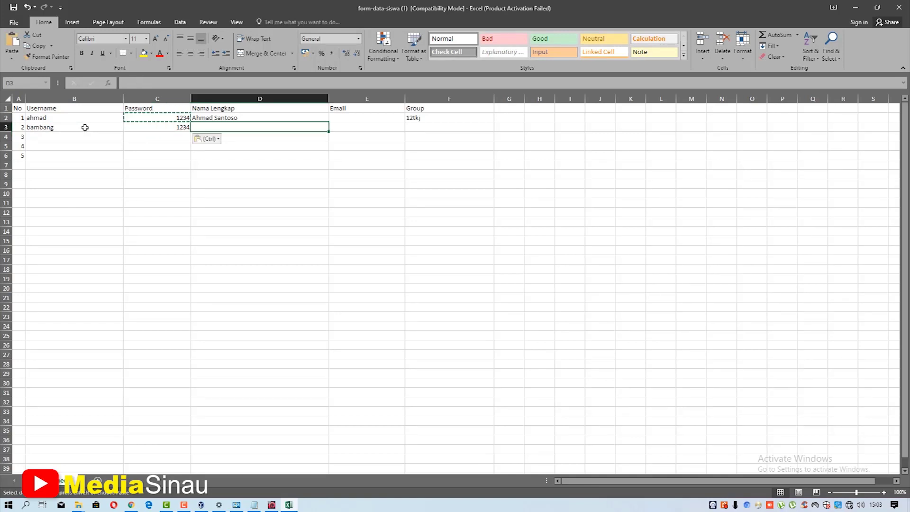
key("Escape")
type("Bamb")
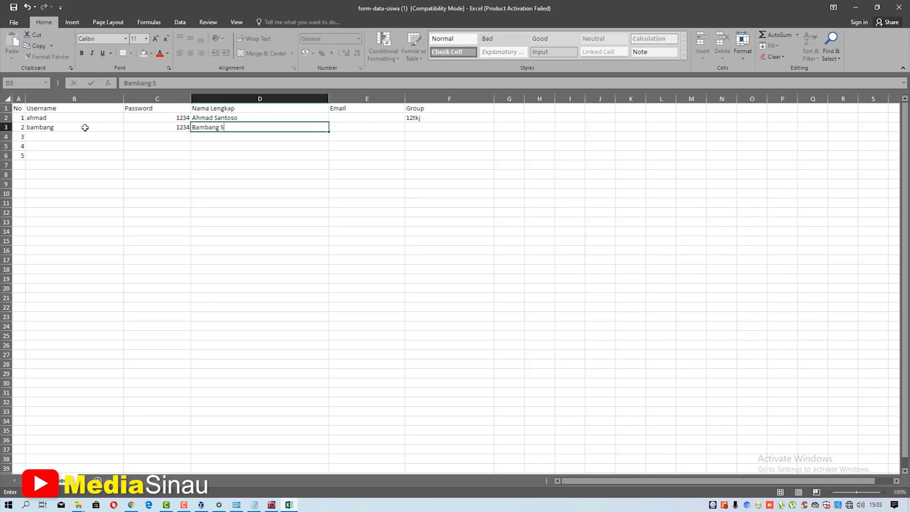
type("ang S")
key("Tab")
key("Tab")
key("Up")
key("ctrl+c")
key("Down")
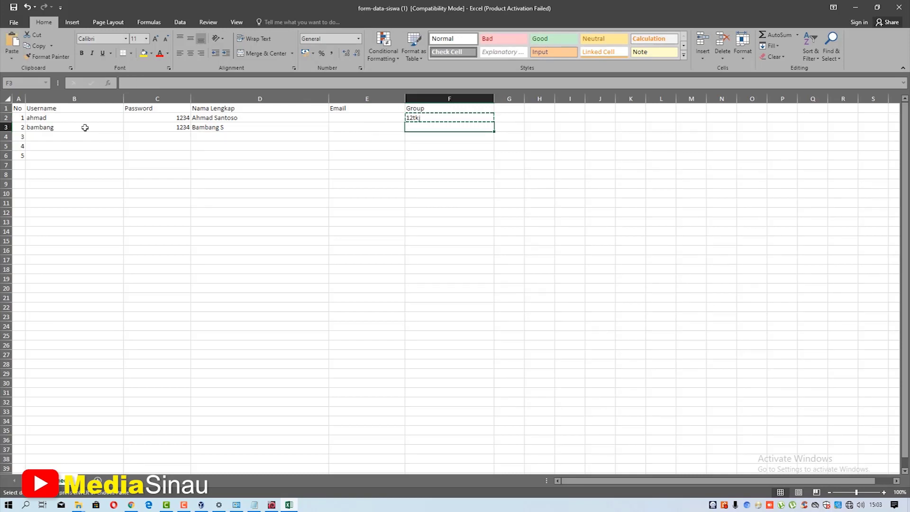
key("ctrl+v")
key("Left")
key("Left")
key("Left")
key("Left")
key("Down")
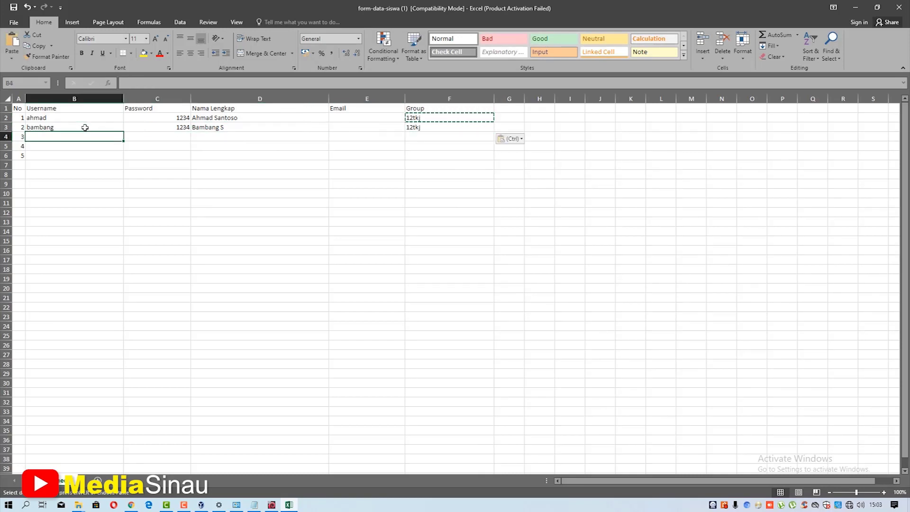
- Enter a third participant in row 4 with username, password, full name and group 12tkj
type("ju")
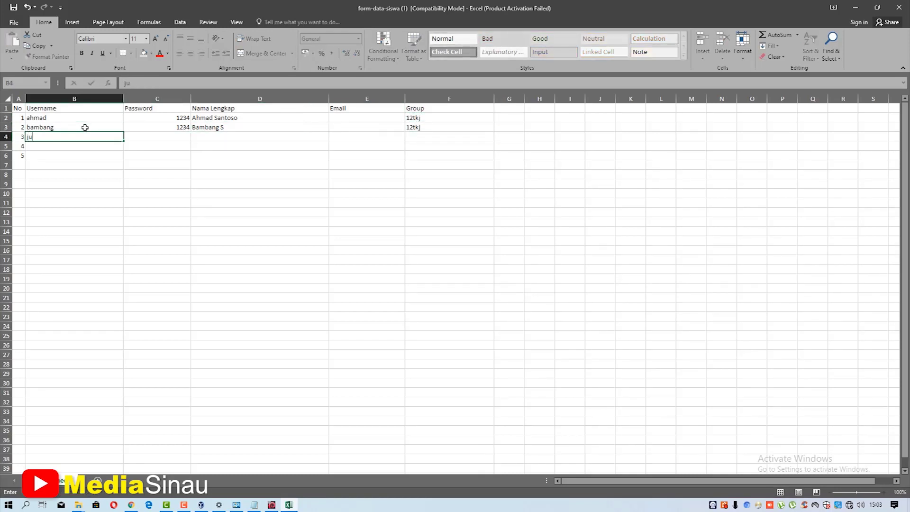
type("li")
key("Tab")
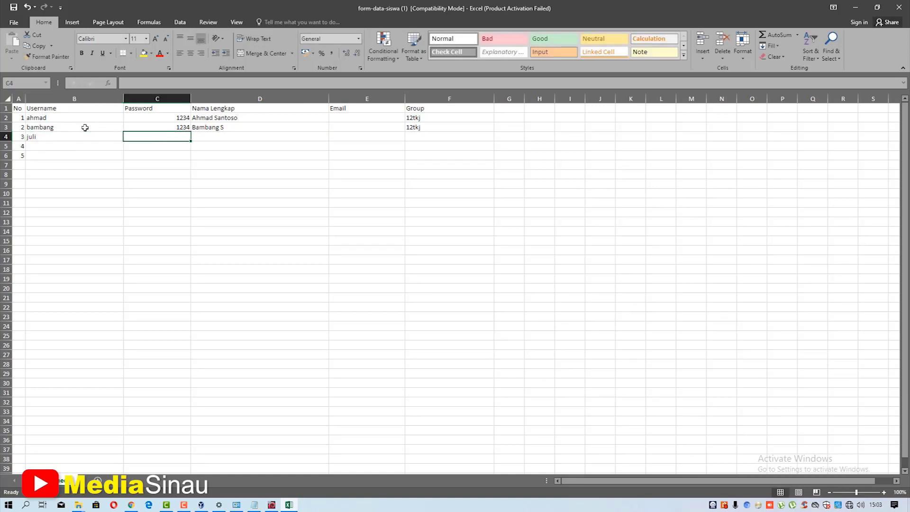
type("1234")
key("Tab")
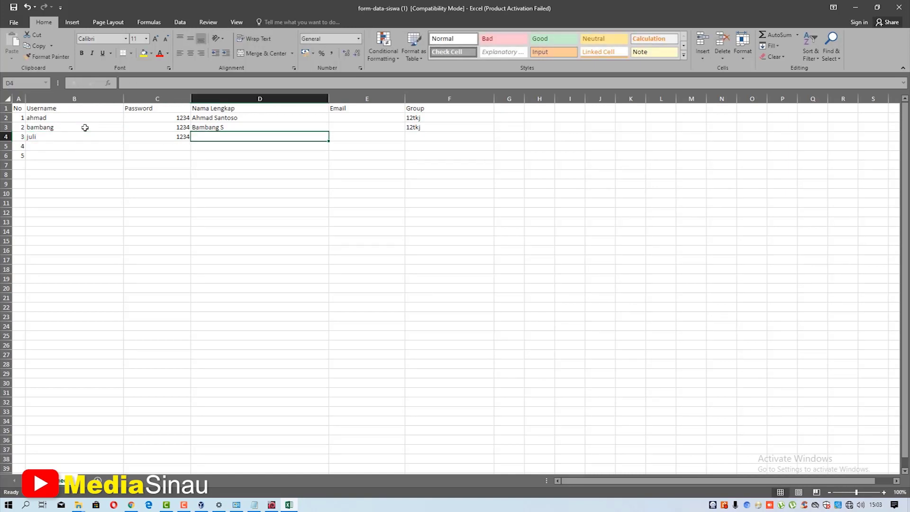
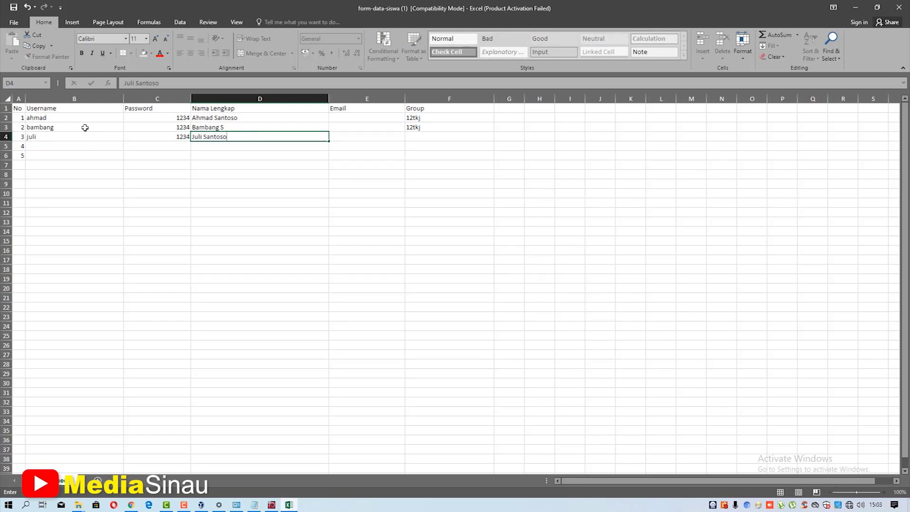
key("Tab")
key("Tab")
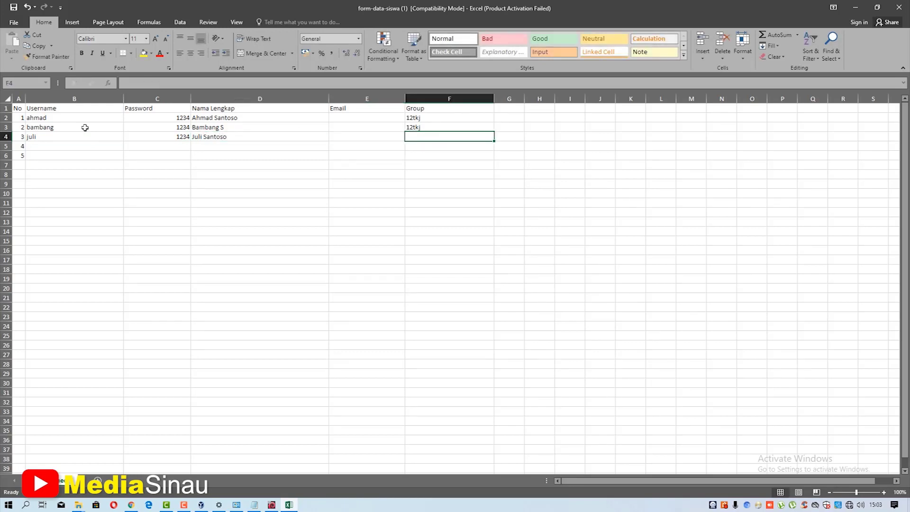
type("12t")
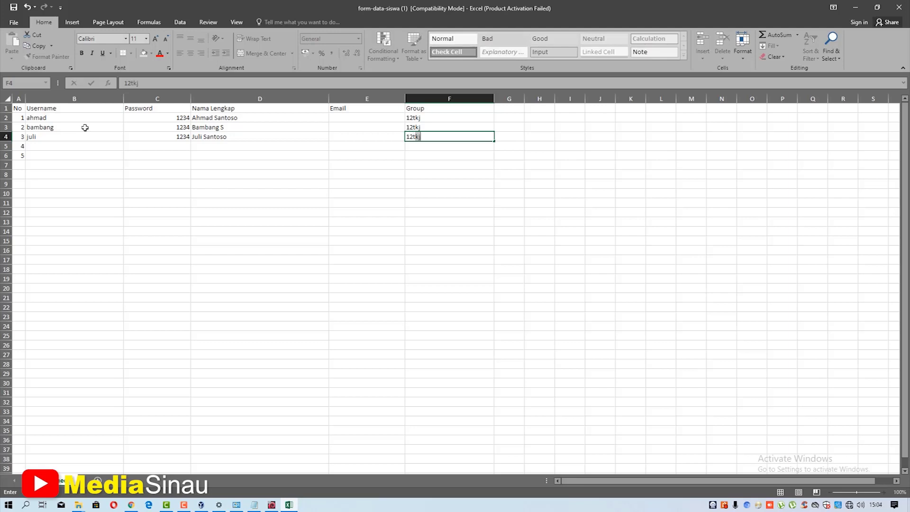
key("Return")
key("Left")
key("Left")
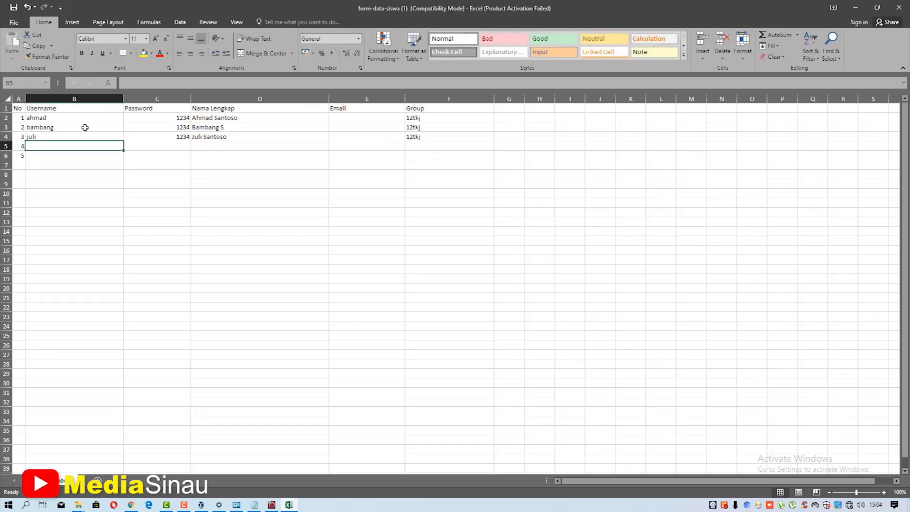
- Enter a fourth participant in row 5 with group 12tkj and select leftover row 6
type("jo")
key("BackSpace")
key("BackSpace")
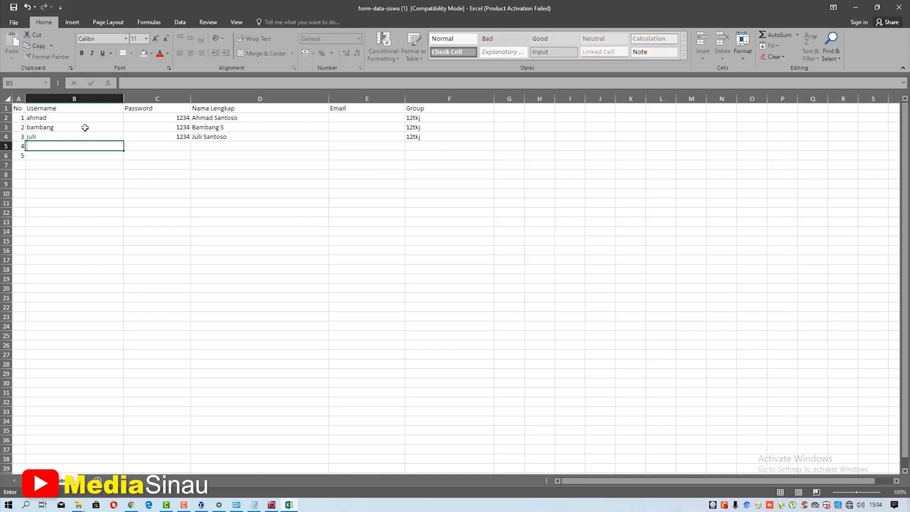
type("johan")
key("Tab")
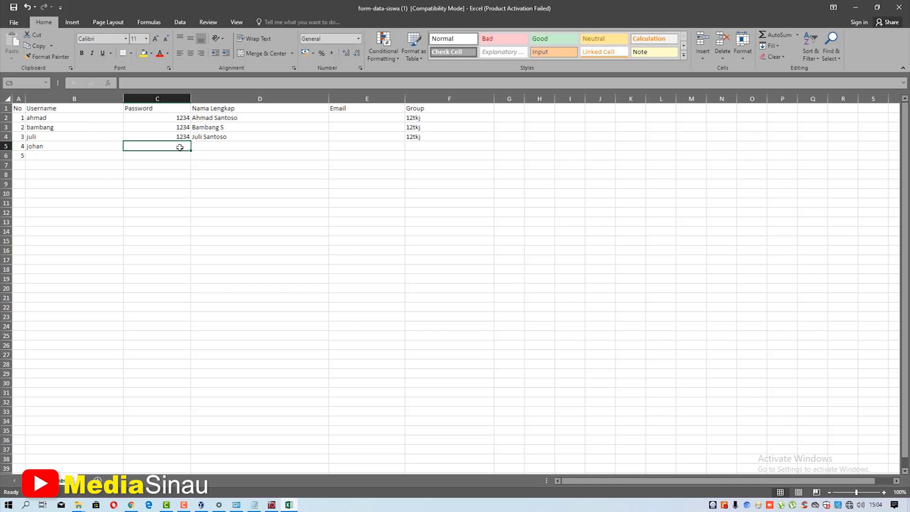
type("1234")
key("Tab")
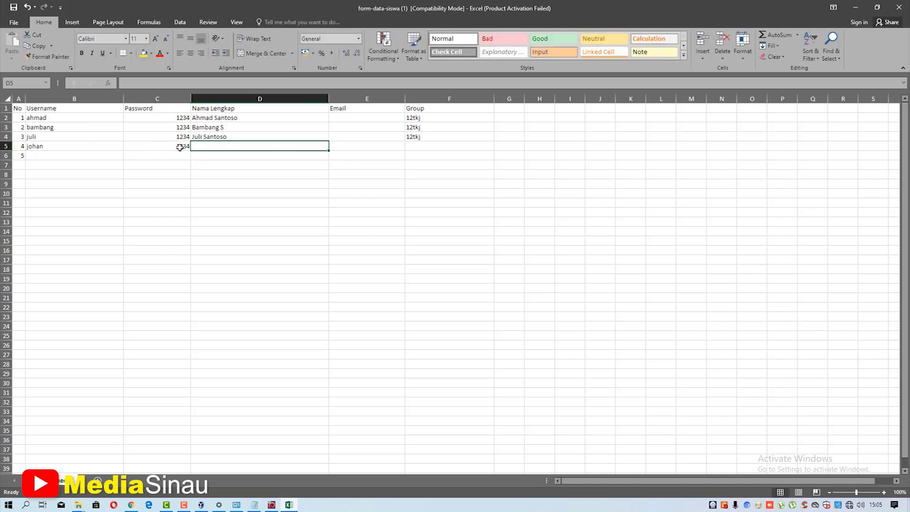
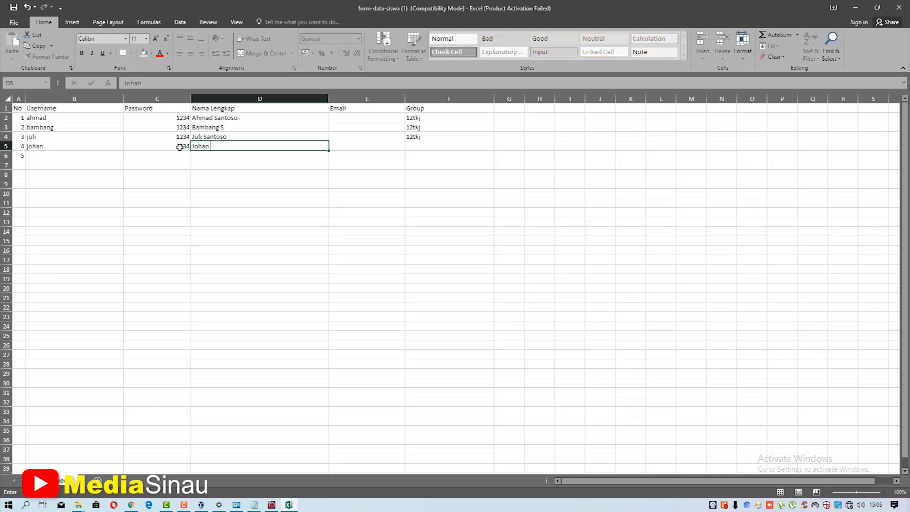
key("Tab")
key("Tab")
type("12")
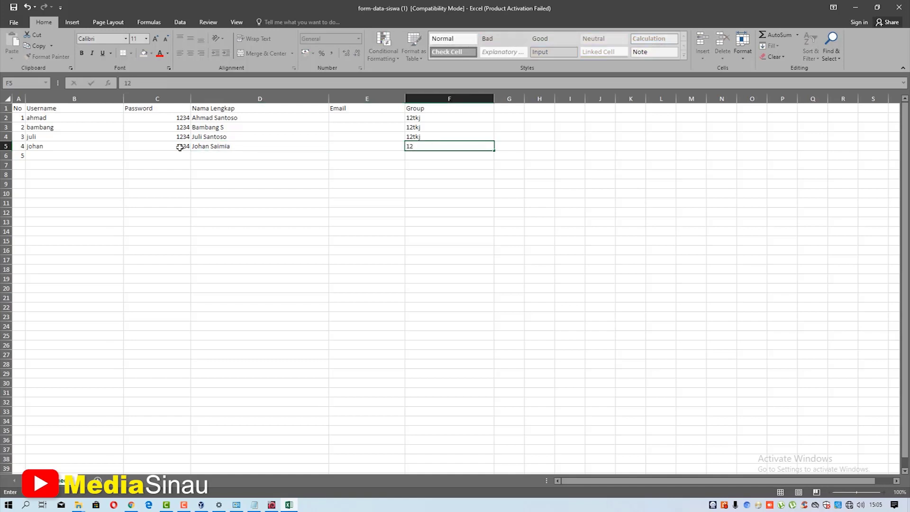
type("tj")
type("k")
key("BackSpace")
key("BackSpace")
type("kj")
key("Return")
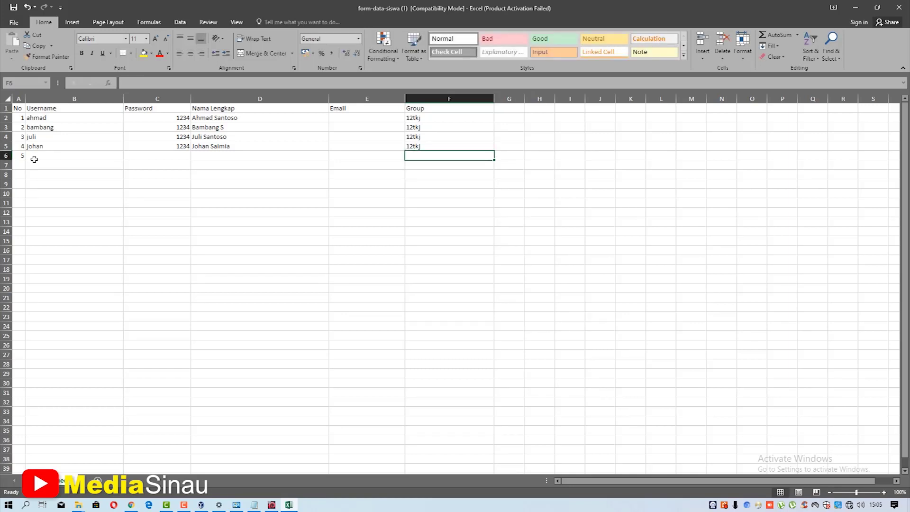
left_click(5, 155)
- Delete the leftover row 6 from the sheet
right_click(4, 155)
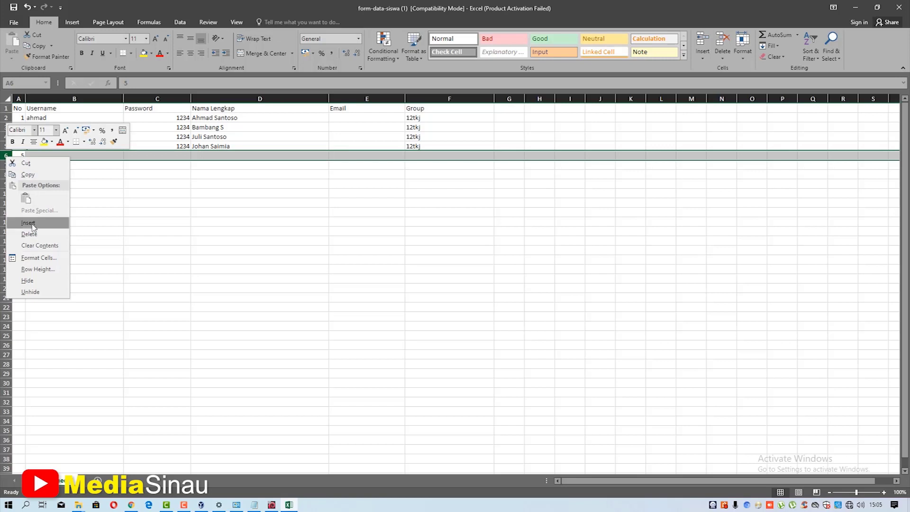
left_click(60, 227)
left_click(61, 226)
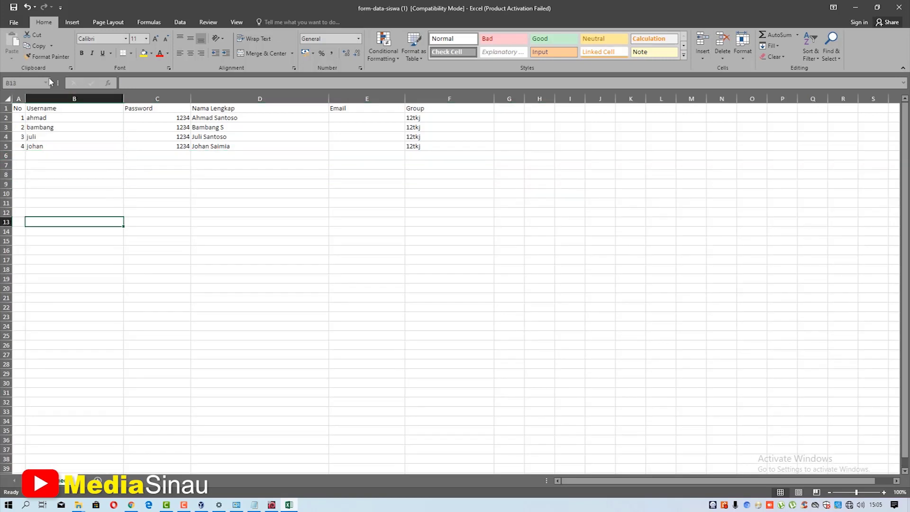
- Save as Excel Workbook form-data-siswa in Documents\APLIKASI USBK, replacing the existing file
left_click(15, 22)
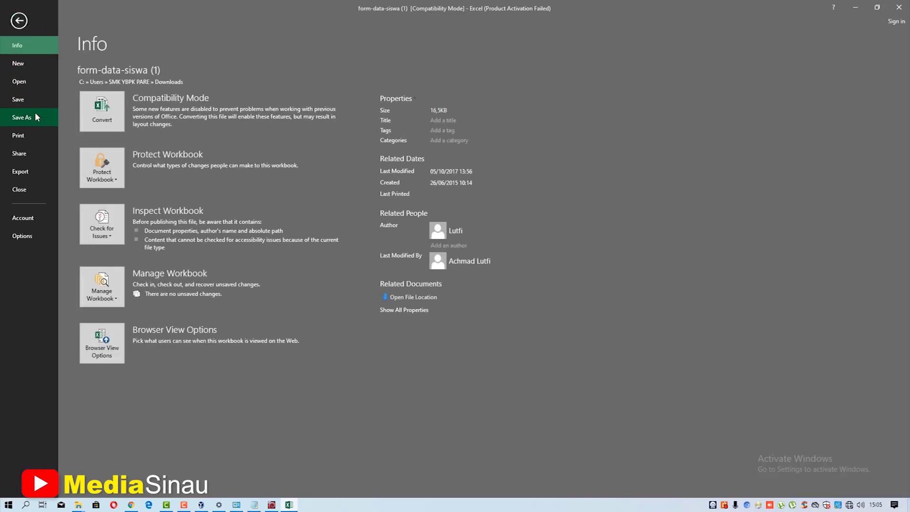
left_click(32, 117)
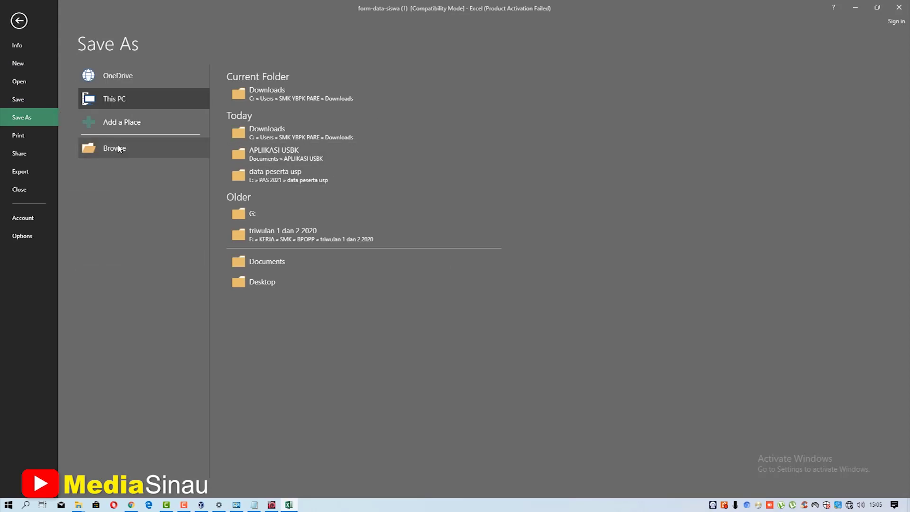
left_click(133, 147)
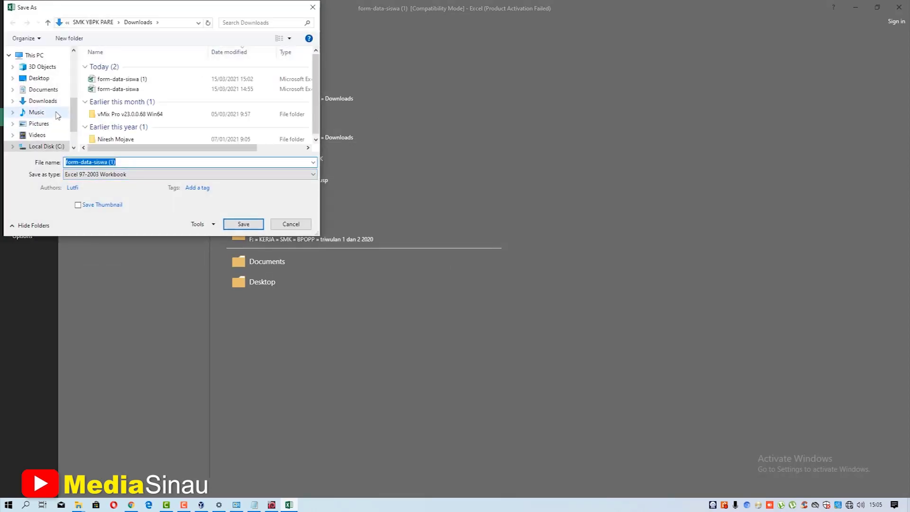
left_click(45, 90)
double_click(113, 86)
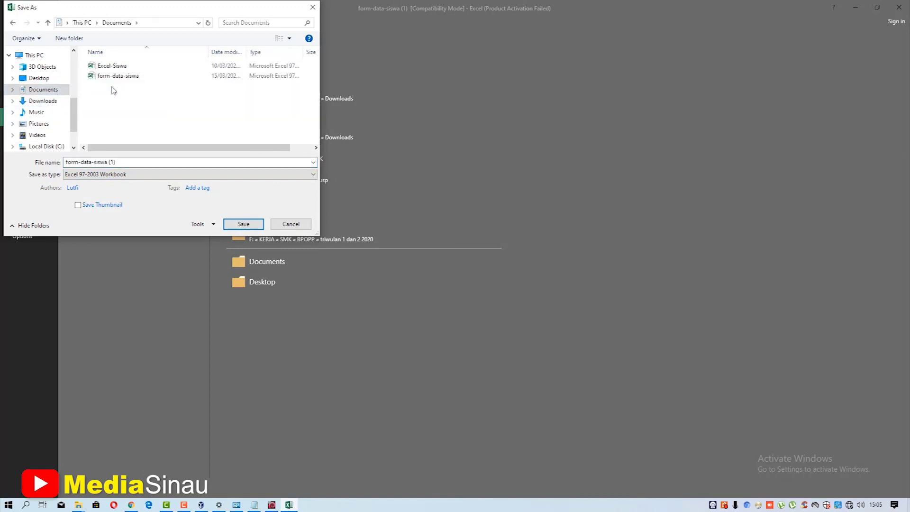
left_click(133, 77)
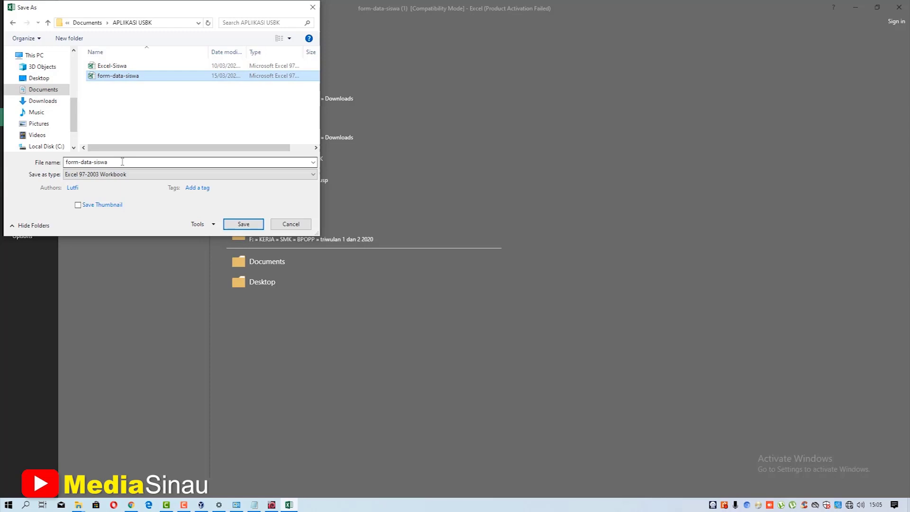
left_click(114, 175)
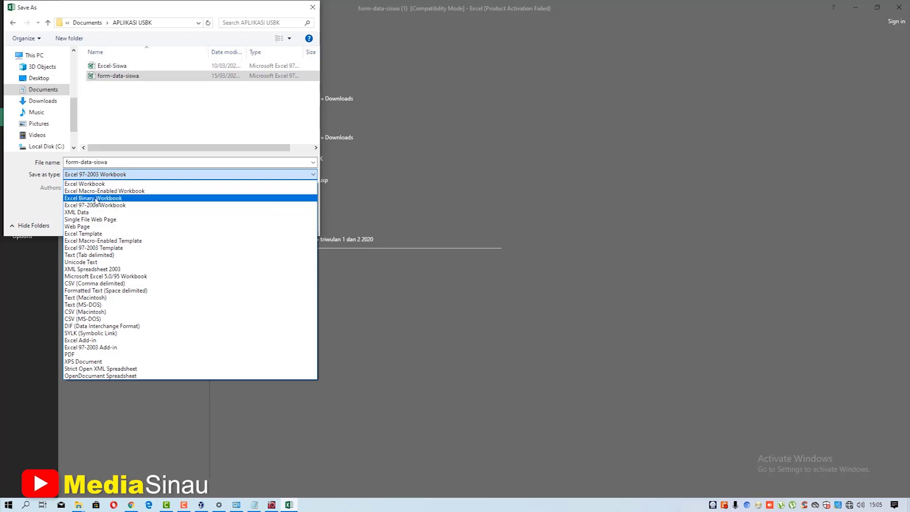
left_click(99, 184)
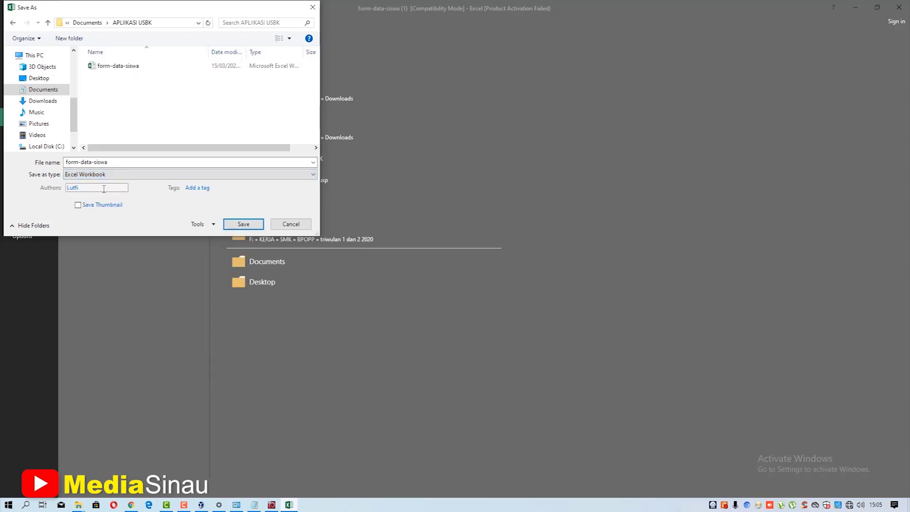
left_click_drag(176, 12, 205, 25)
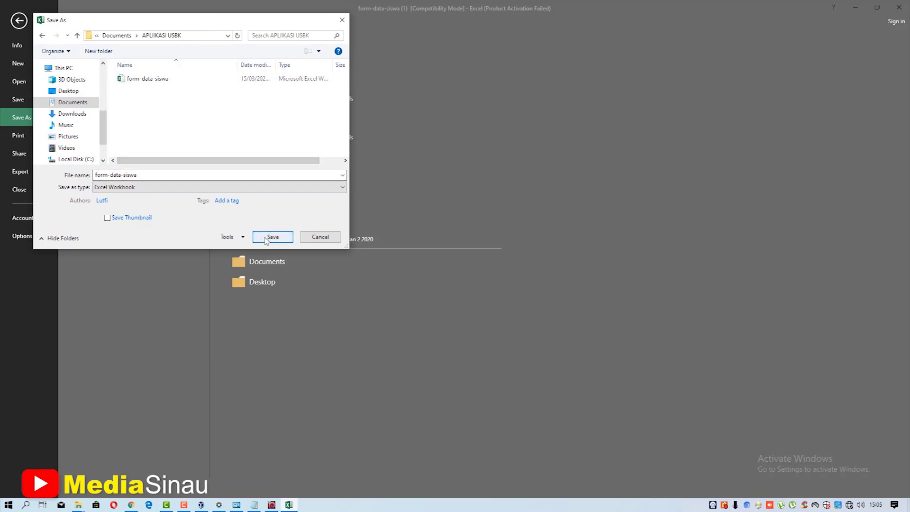
left_click(284, 238)
left_click(478, 254)
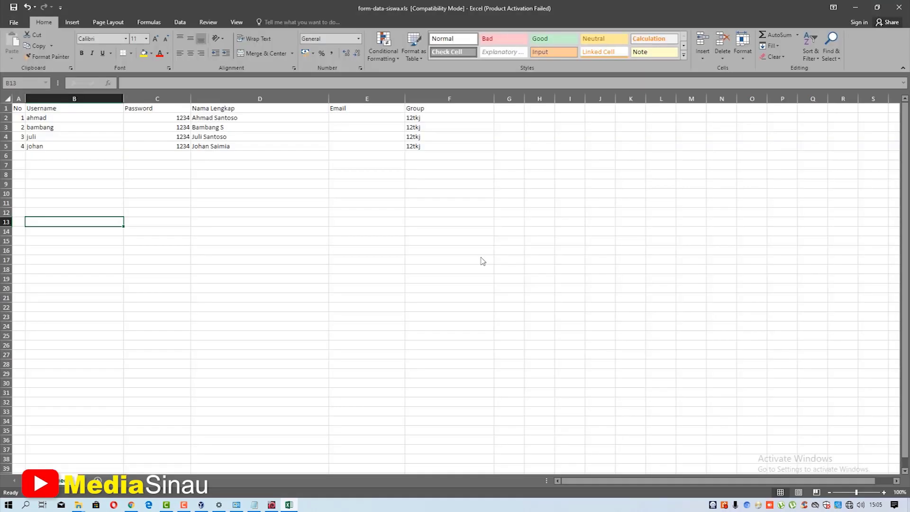
left_click(413, 259)
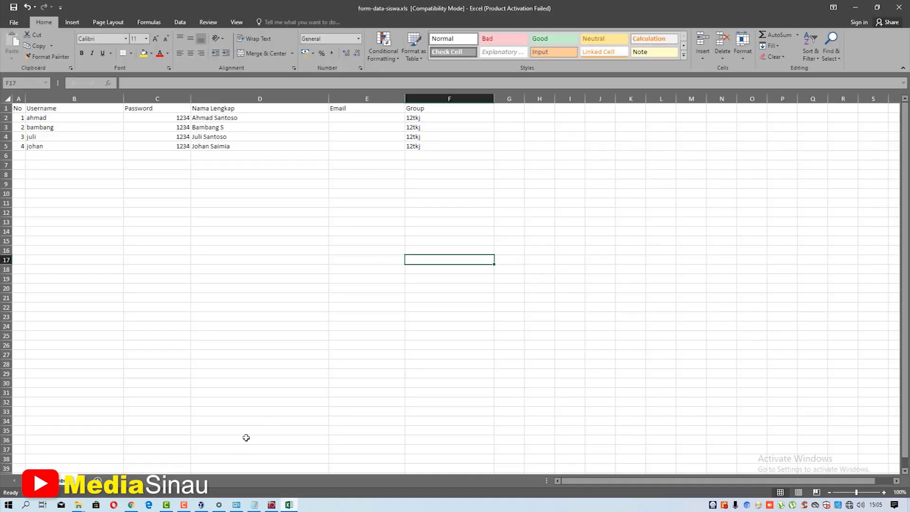
- On Import Data Peserta, choose the form-data-siswa file and import it, giving 4 added, 0 failed
left_click(131, 505)
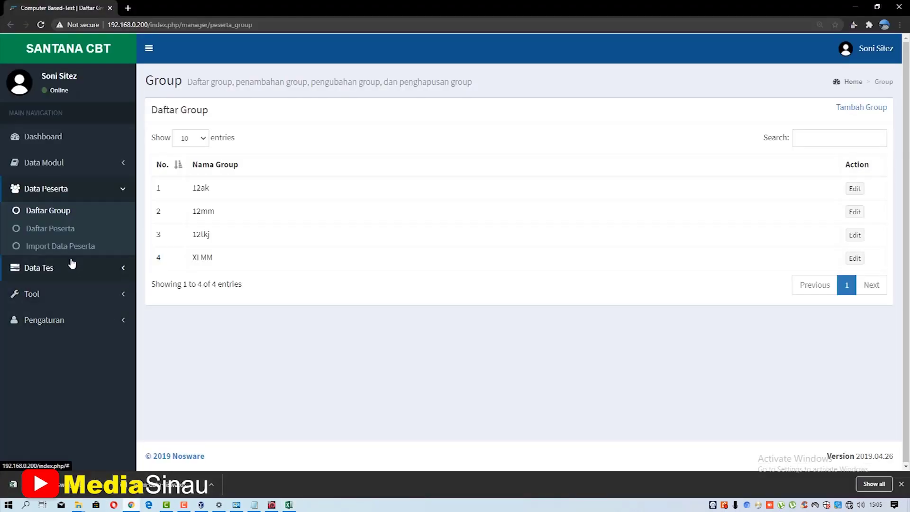
left_click(59, 247)
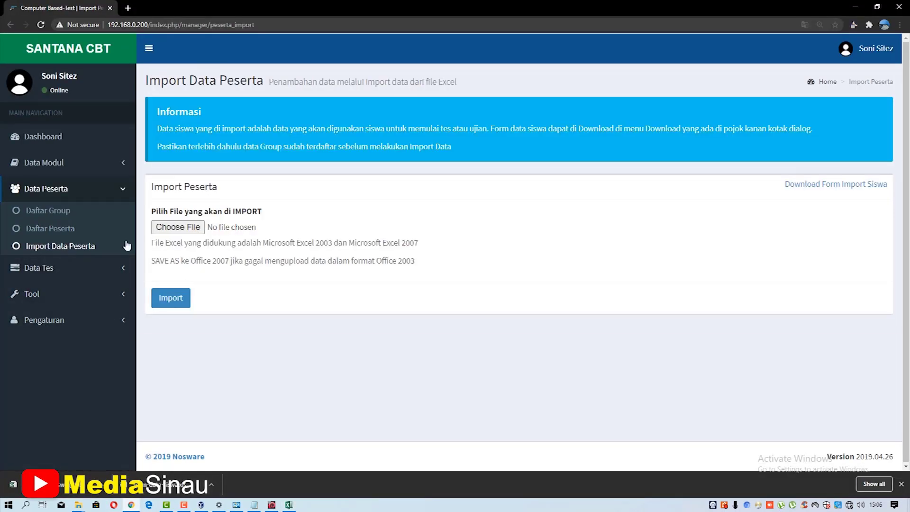
left_click(188, 229)
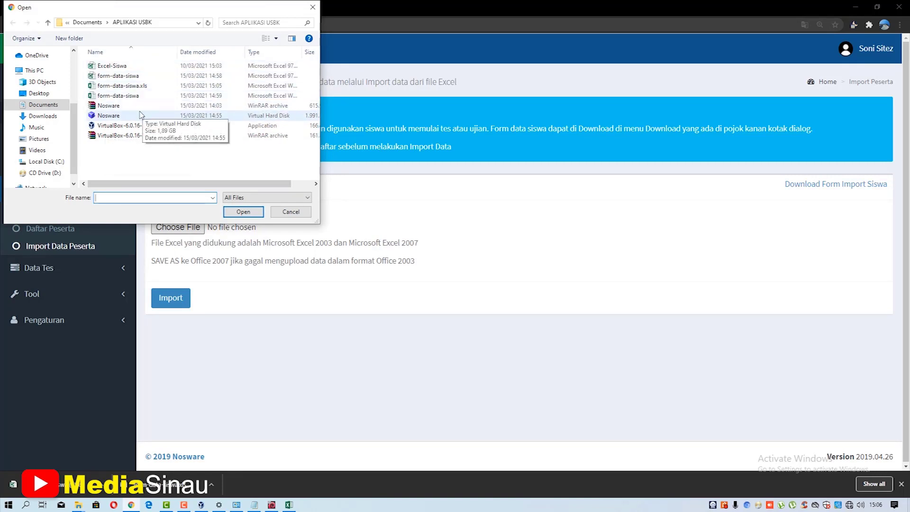
left_click(140, 88)
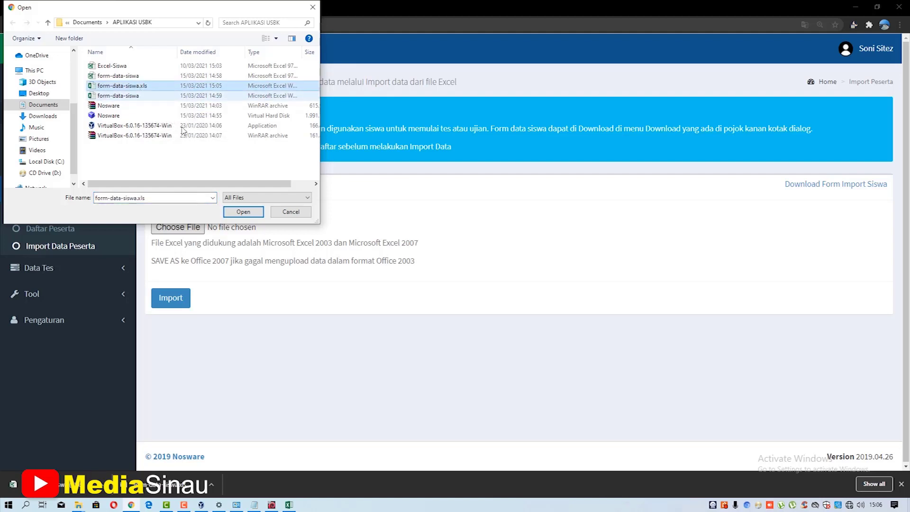
left_click(242, 211)
left_click(185, 300)
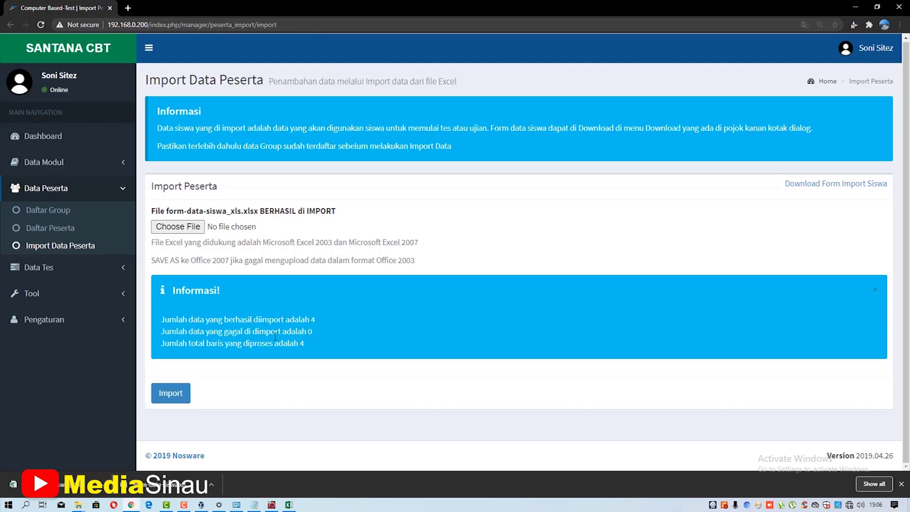
- Filter Daftar Peserta by group 12tkj to confirm its participants
left_click(66, 236)
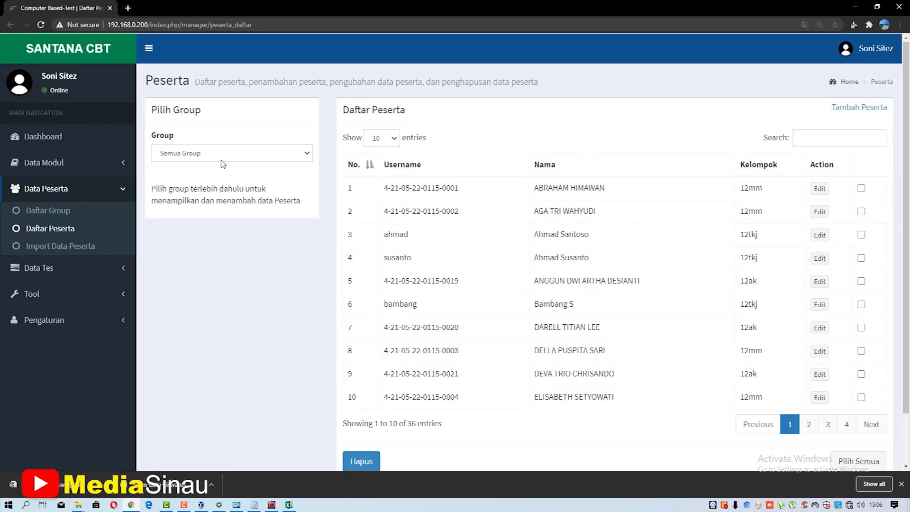
left_click(223, 153)
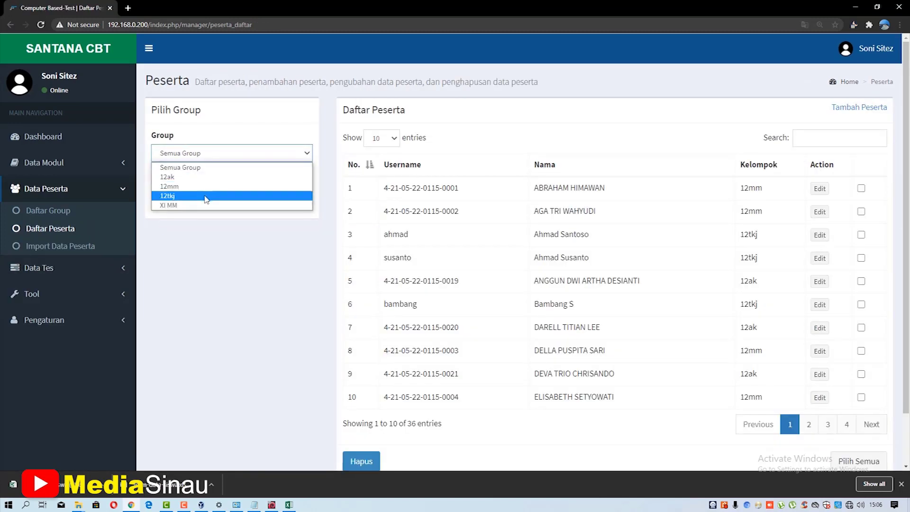
left_click(208, 195)
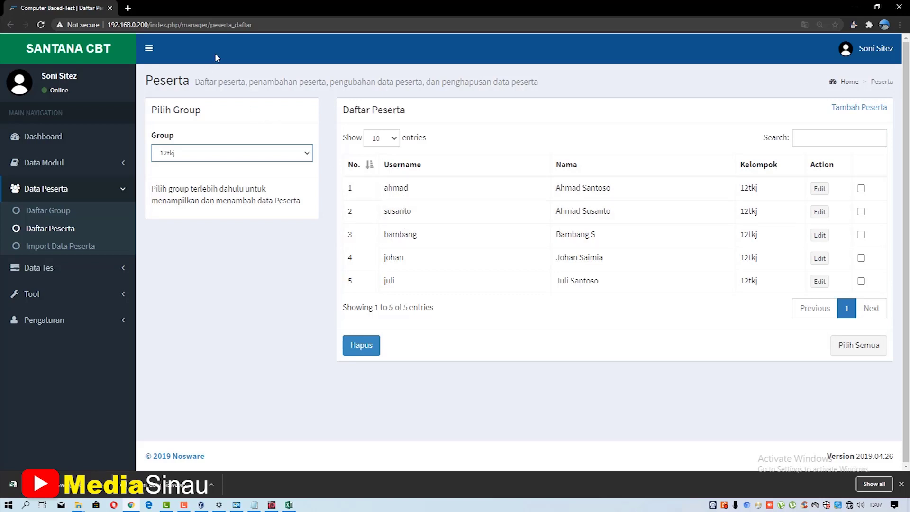
- Trim the browser address to 192.168.0.200 to load the student login page
left_click(230, 21)
key("End")
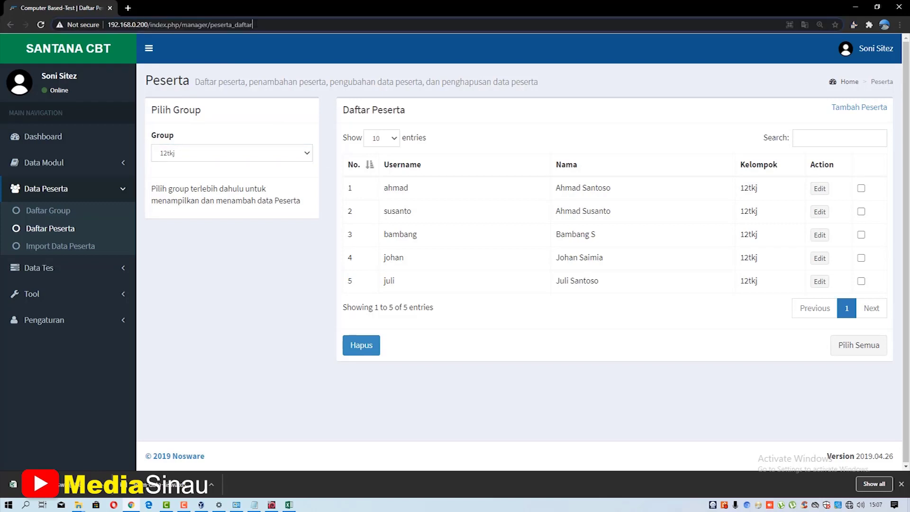
left_click_drag(254, 24, 149, 23)
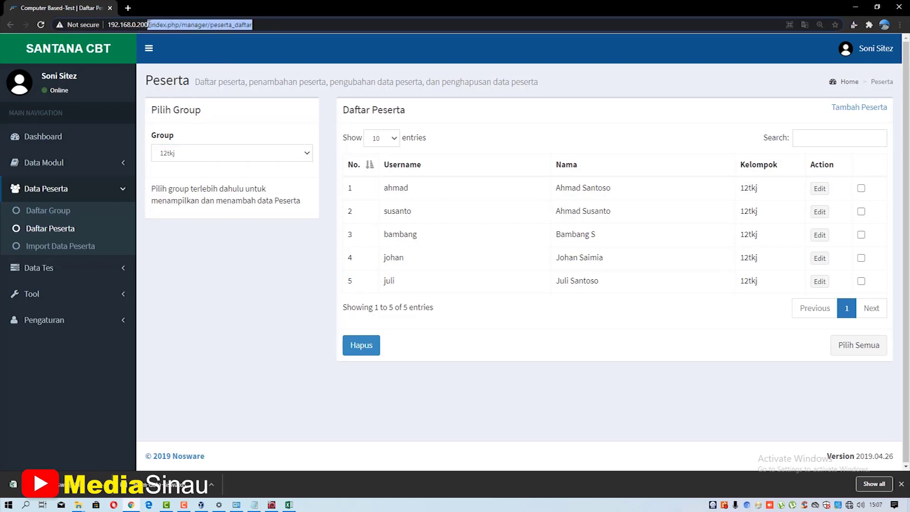
key("BackSpace")
key("Return")
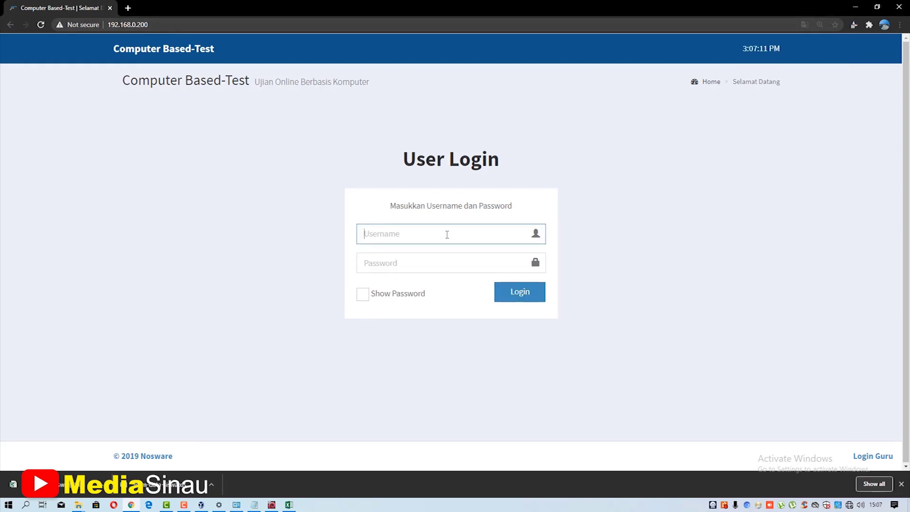
- Log in as an imported 12tkj student with their username and password
type("ahmad")
left_click(442, 261)
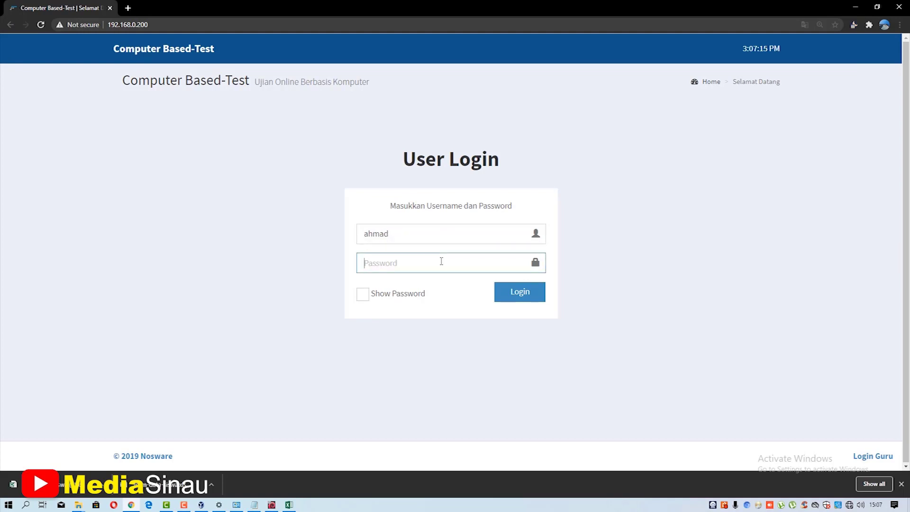
type("1234")
key("BackSpace")
key("BackSpace")
key("BackSpace")
type("1234")
left_click(519, 292)
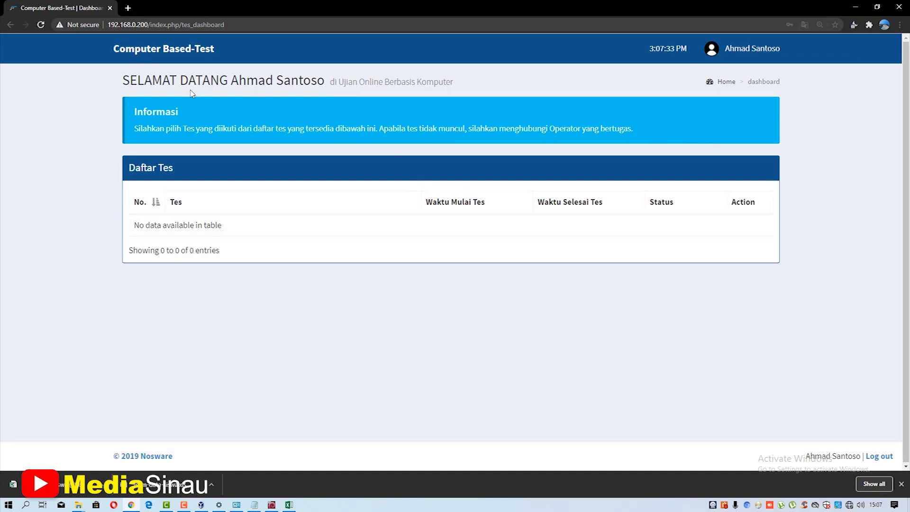
- Log the student out and go to the teacher and admin login
left_click(753, 50)
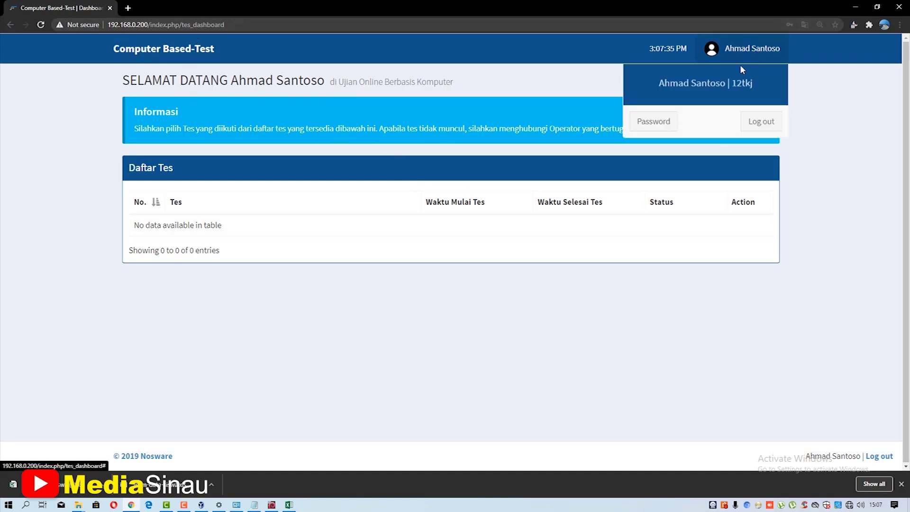
left_click(761, 127)
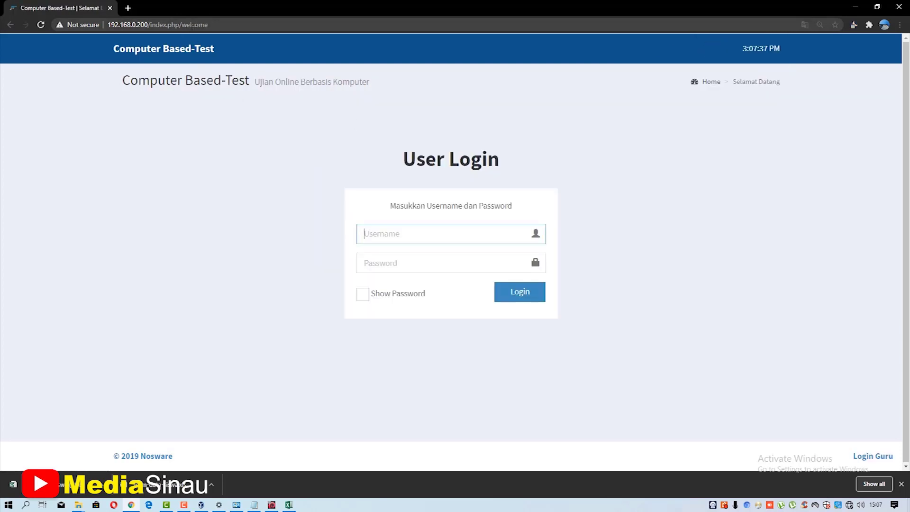
left_click(209, 24)
left_click(208, 25)
left_click_drag(208, 25, 150, 25)
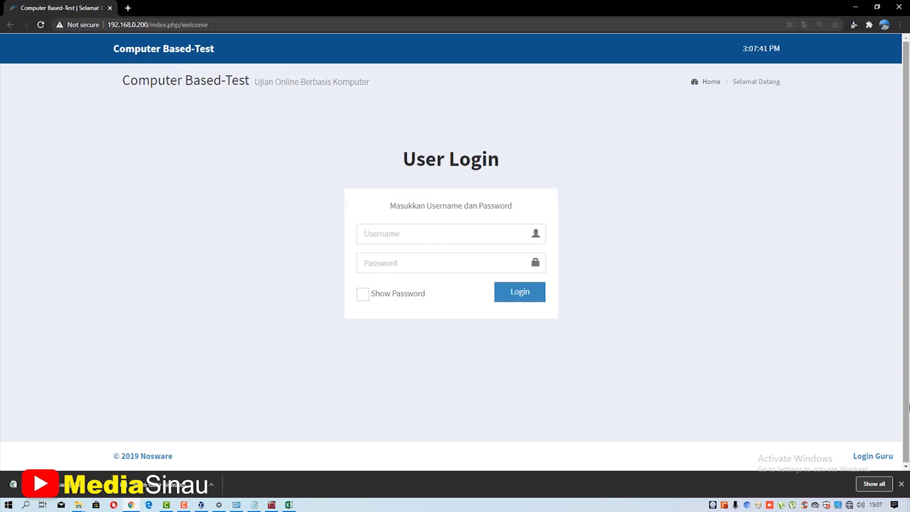
left_click(882, 456)
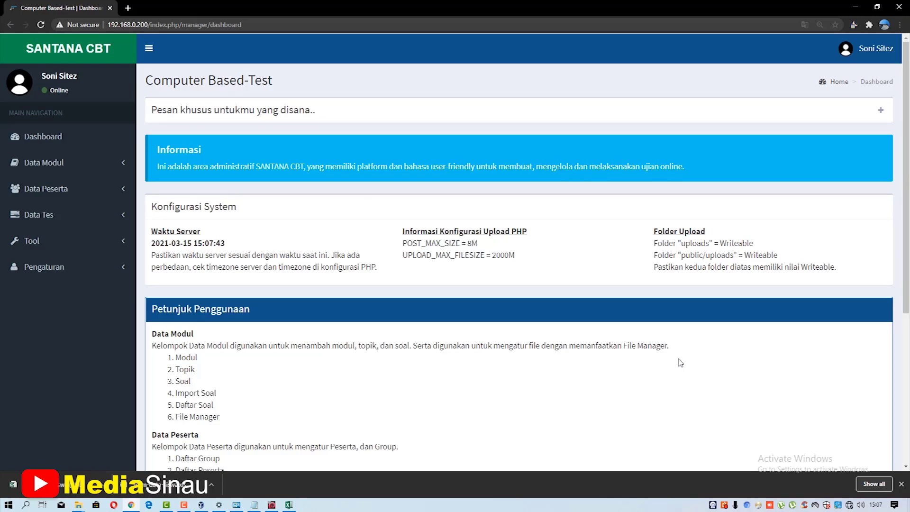
- Expand Pengaturan, open Pengaturan User and scroll through the Data User list of 14 accounts
left_click(60, 268)
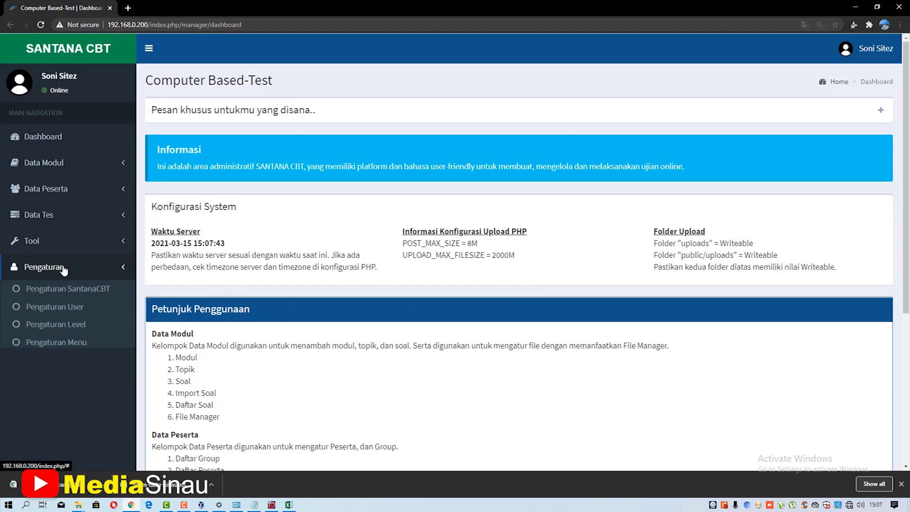
left_click(59, 315)
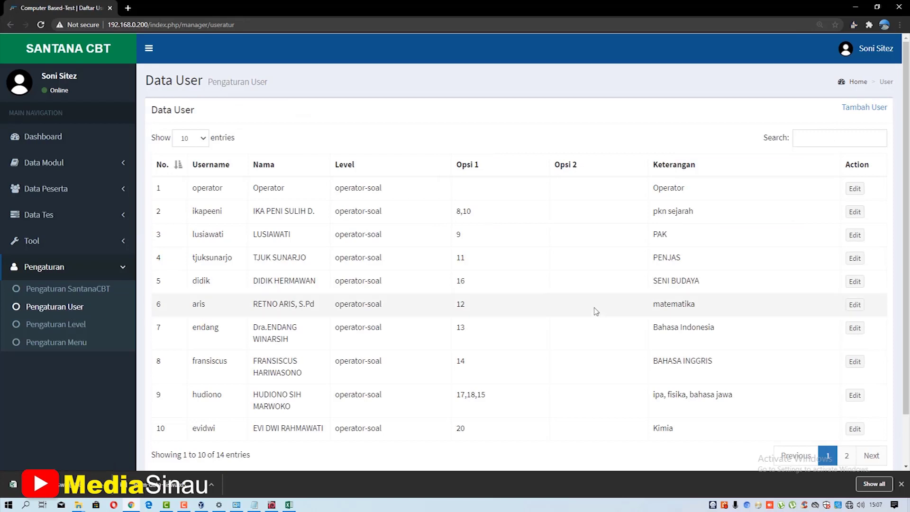
scroll(494, 319, "down", 1)
scroll(495, 319, "up", 1)
scroll(494, 320, "down", 1)
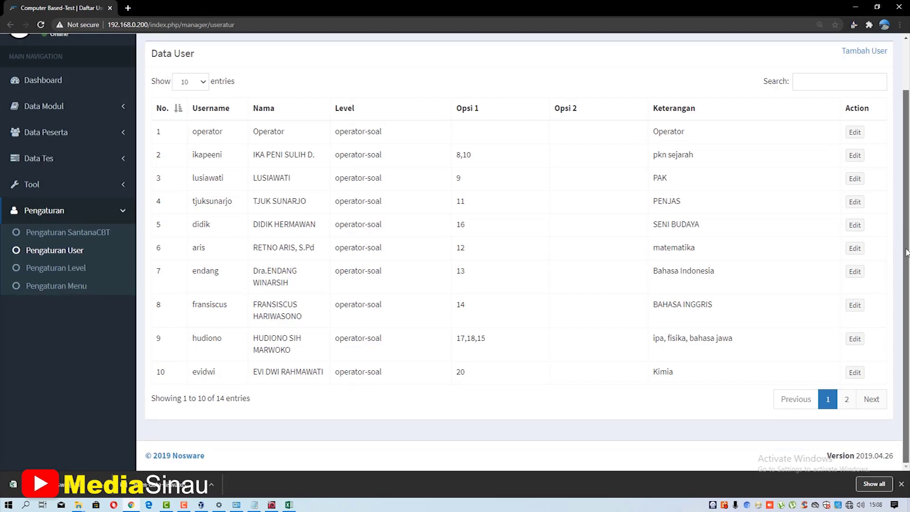
left_click_drag(908, 239, 909, 215)
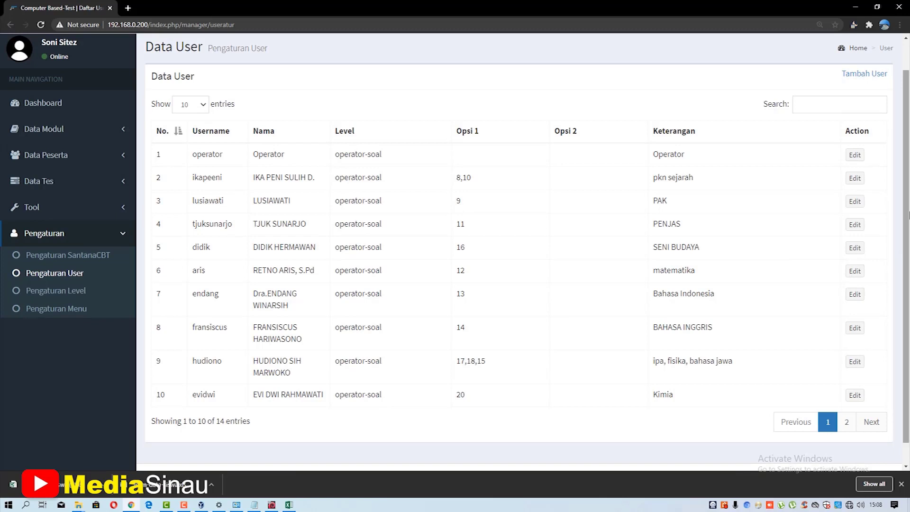
left_click_drag(908, 198, 908, 175)
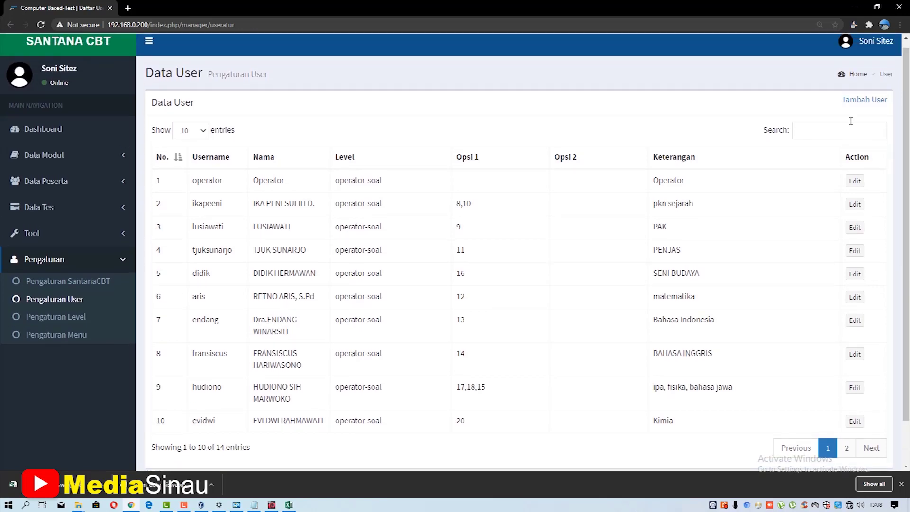
left_click(858, 101)
- Enter the new user's username and password, set Level to operator-soal, and type the full name
left_click(426, 137)
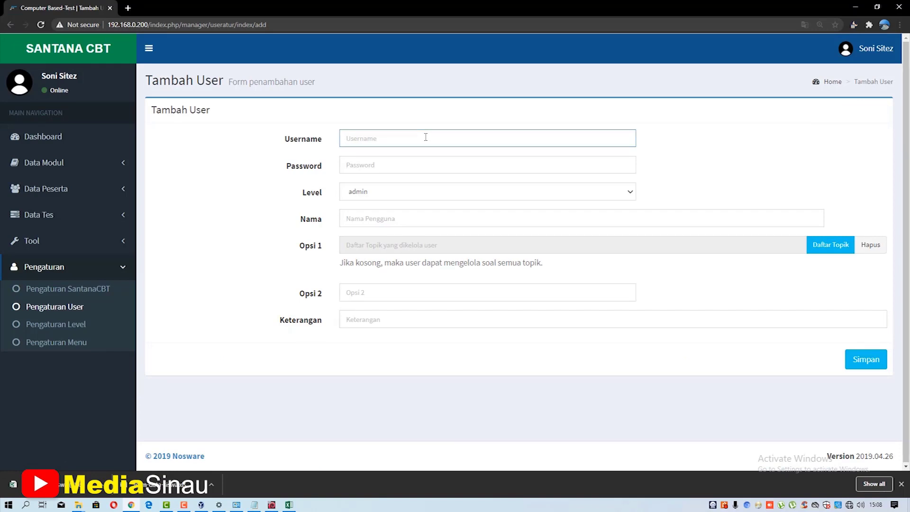
type("samsul")
key("Tab")
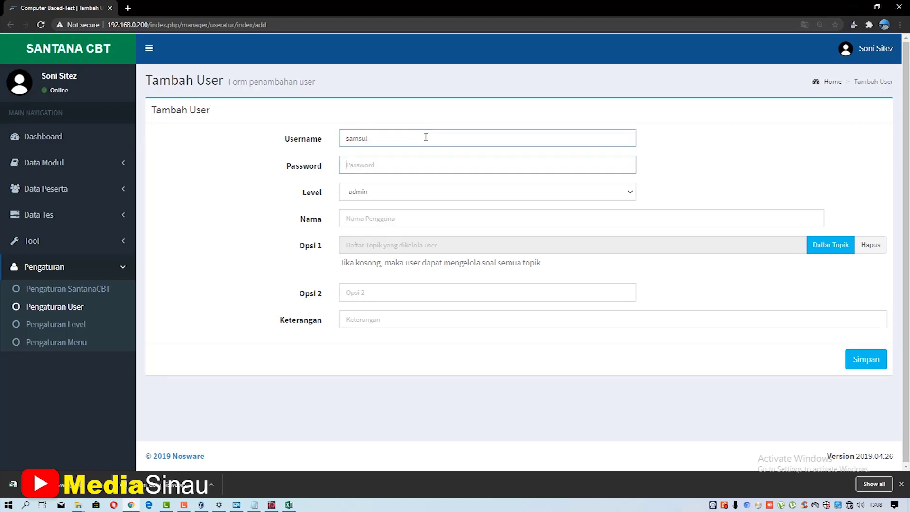
type("sa")
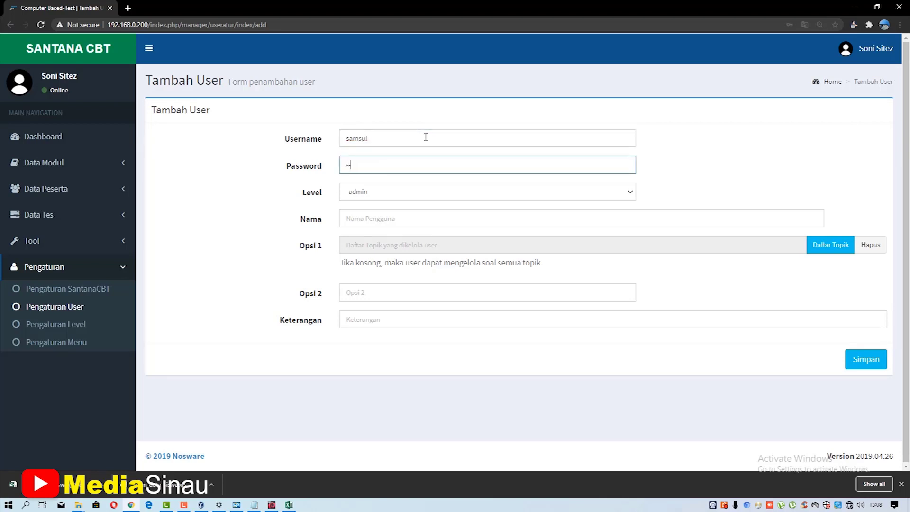
left_click(431, 194)
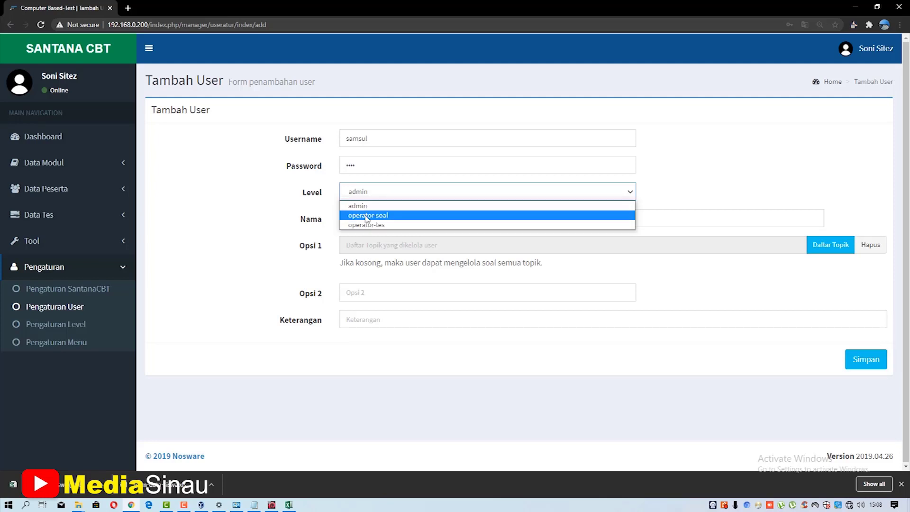
left_click(367, 217)
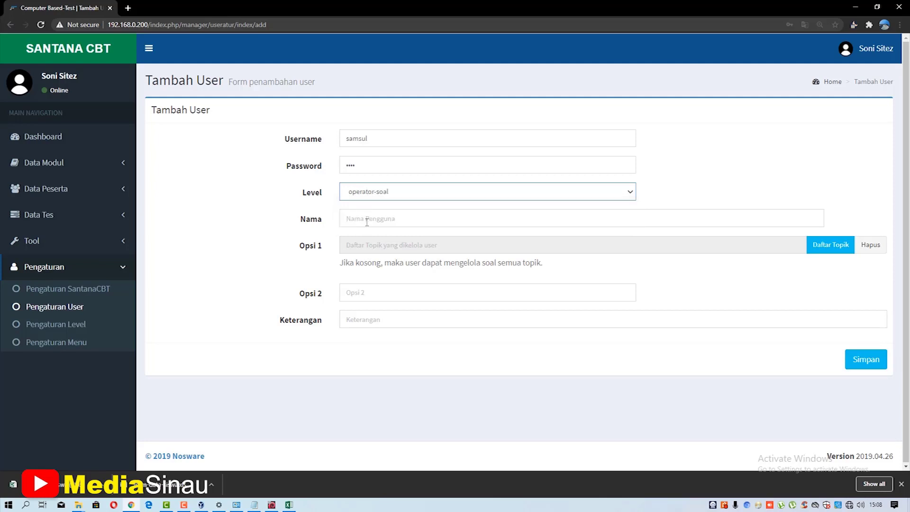
left_click(367, 220)
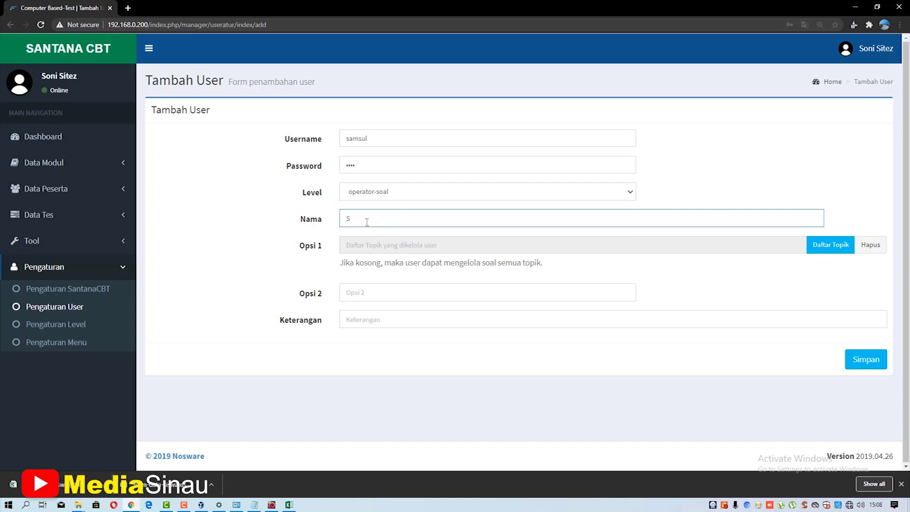
- Assign the DASAR DESAIN GRAFIS and ANIMASI 3D topics (28,31) to the new user
left_click(830, 255)
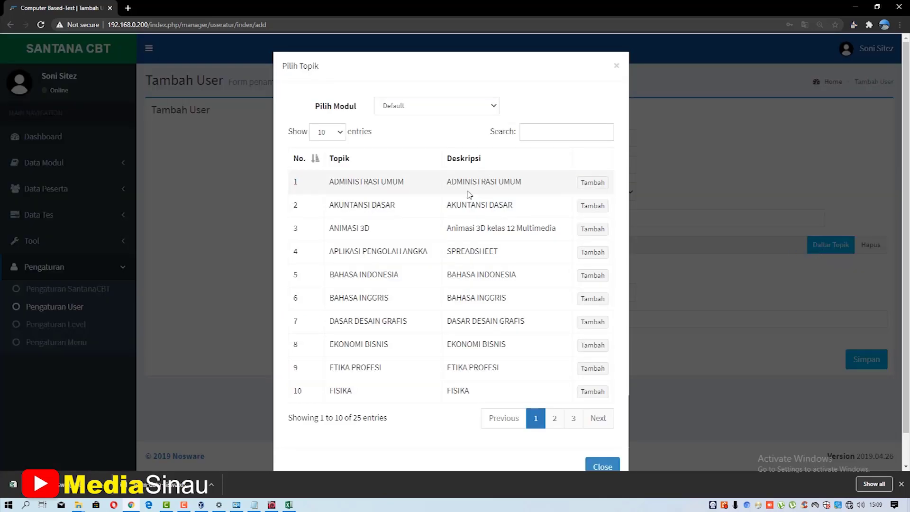
scroll(473, 232, "down", 1)
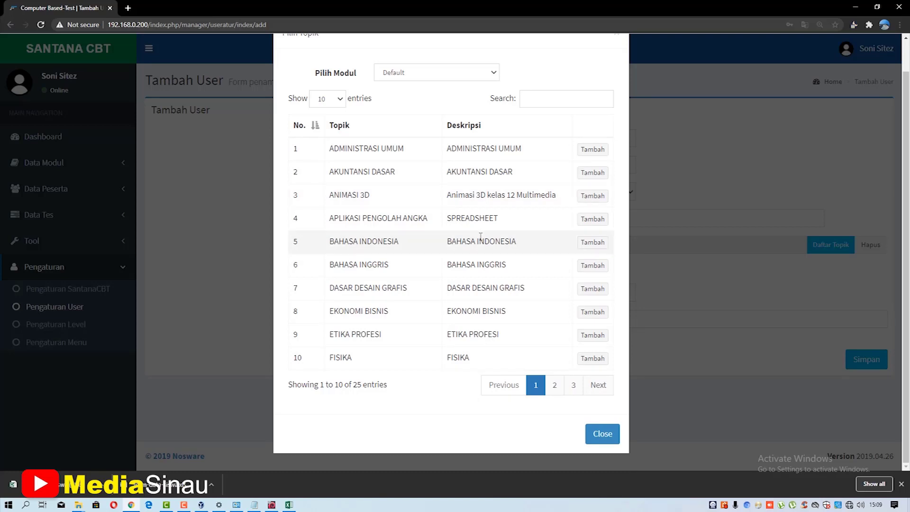
left_click(593, 290)
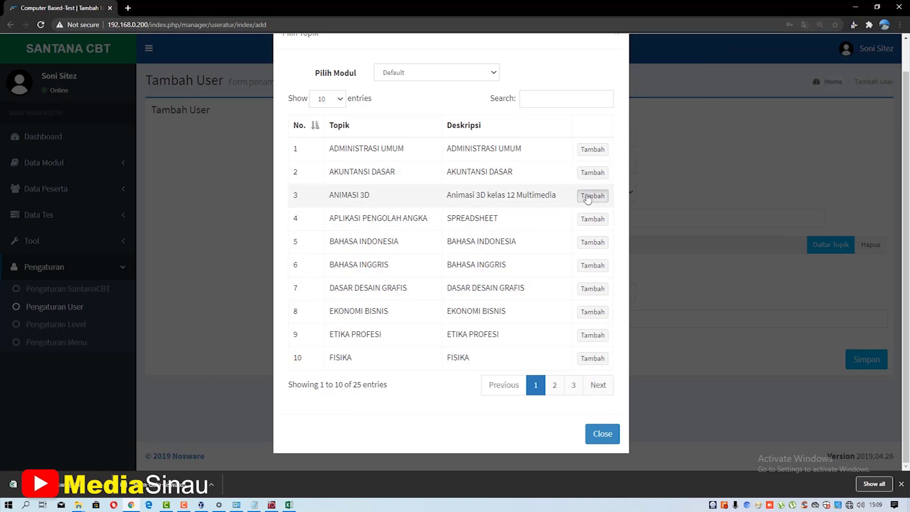
left_click(588, 197)
left_click(595, 433)
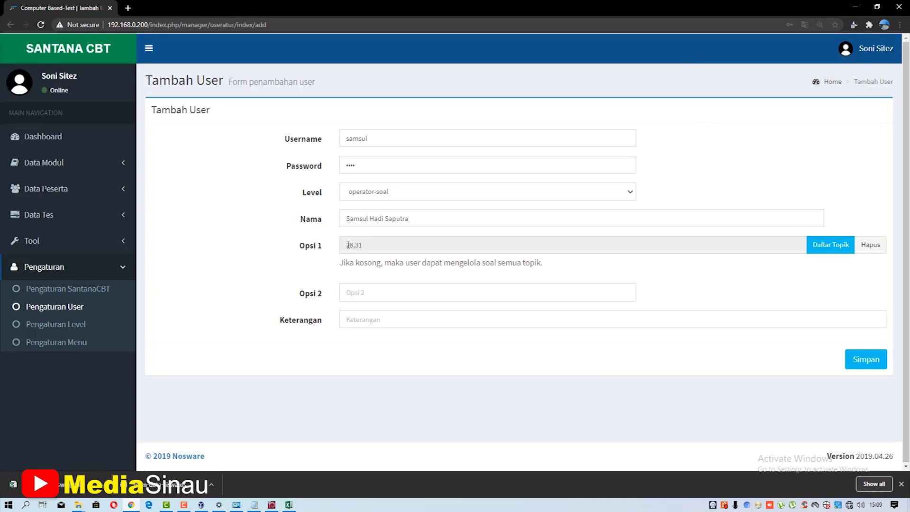
double_click(358, 246)
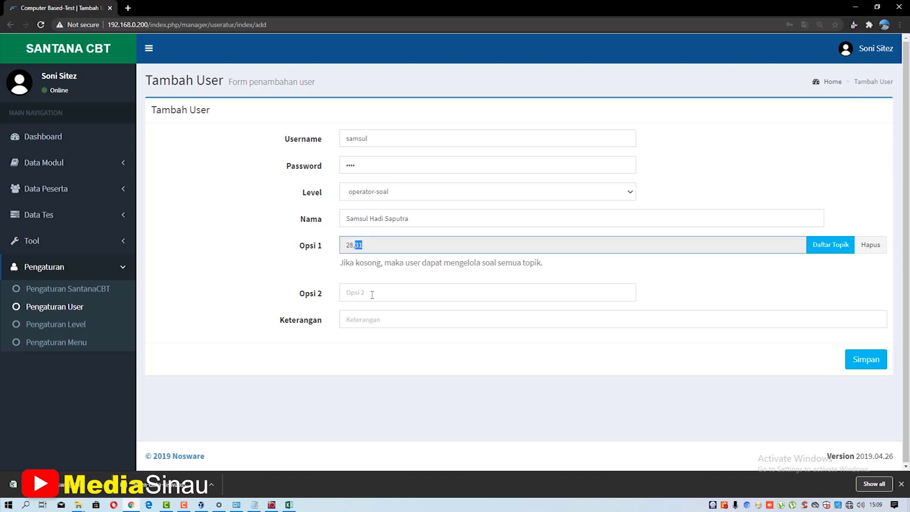
- Enter the description GURU PRODUKTIF MULTIMEDIA and save the user
left_click(377, 326)
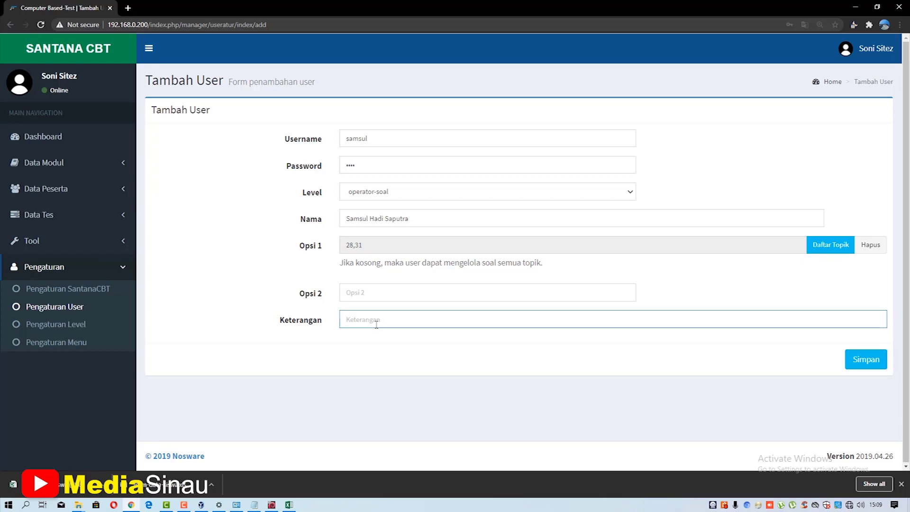
type("GURU PRODU")
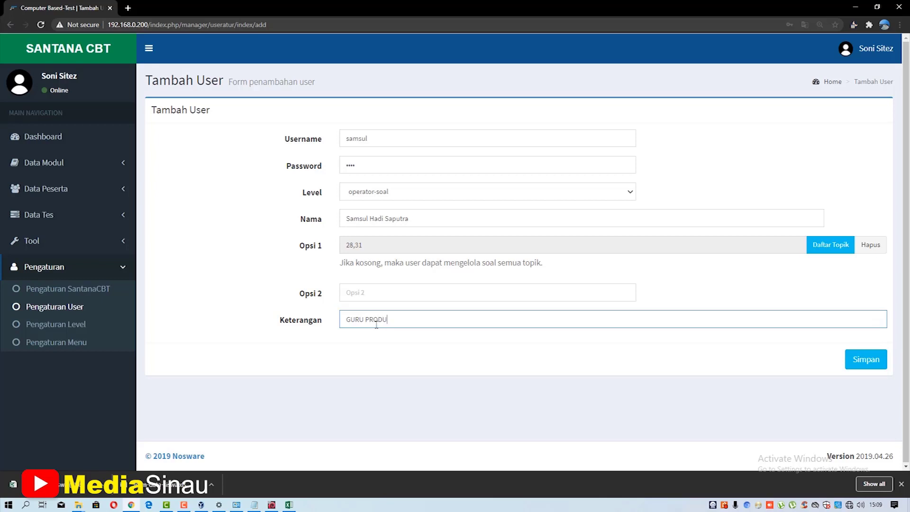
type("KTIF MULTIMEDIA")
left_click(866, 361)
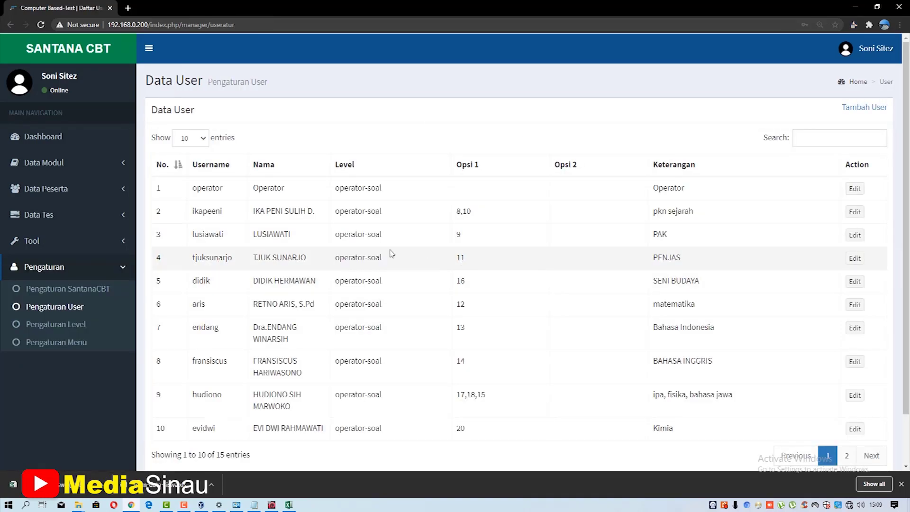
- Open entry 14, the new operator-soal user on Data User page 2, for editing
scroll(321, 240, "down", 1)
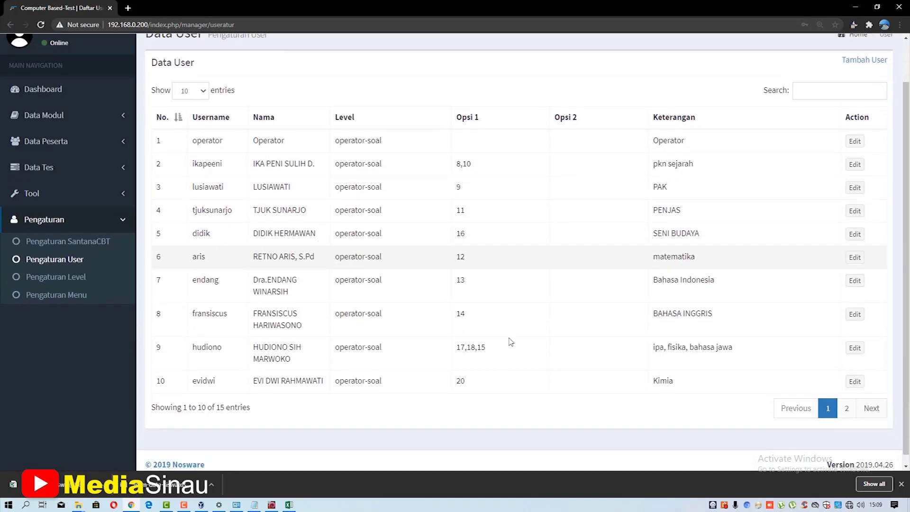
left_click(848, 409)
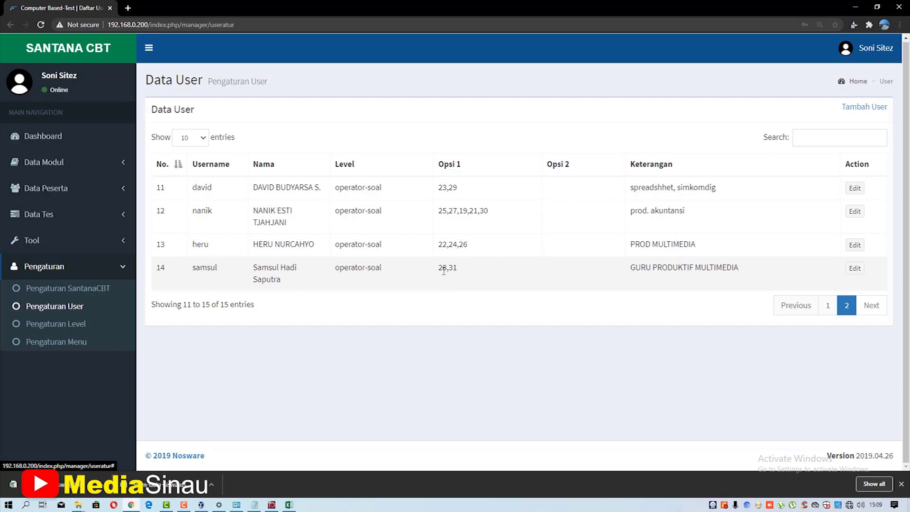
left_click_drag(630, 268, 743, 272)
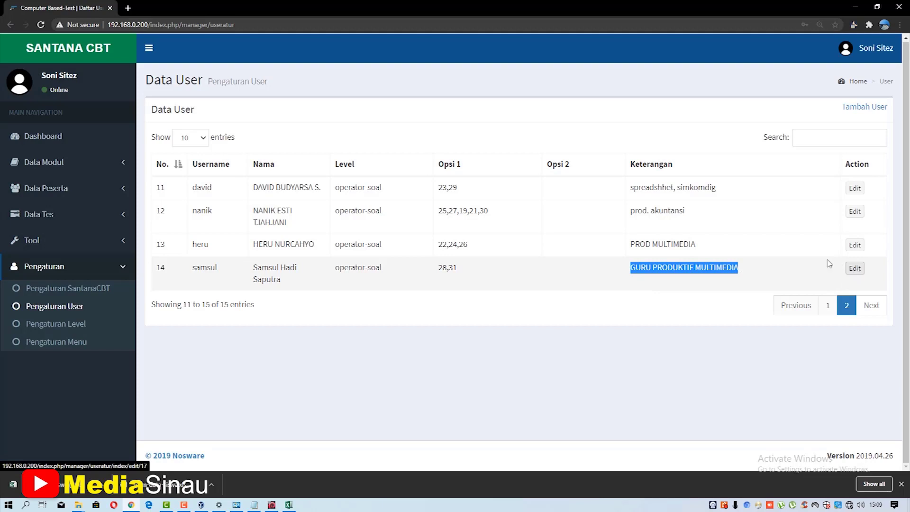
left_click(854, 268)
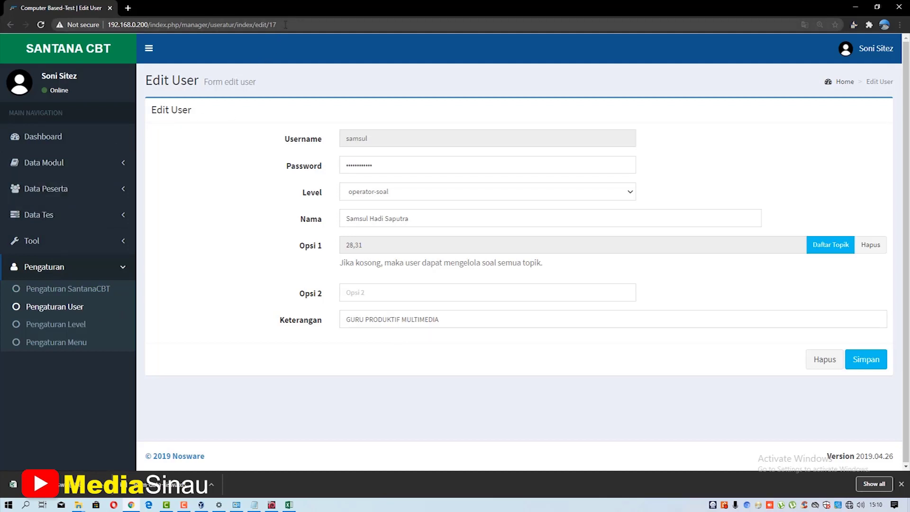
- Go to the exam server's home page at 192.168.0.200
left_click(285, 24)
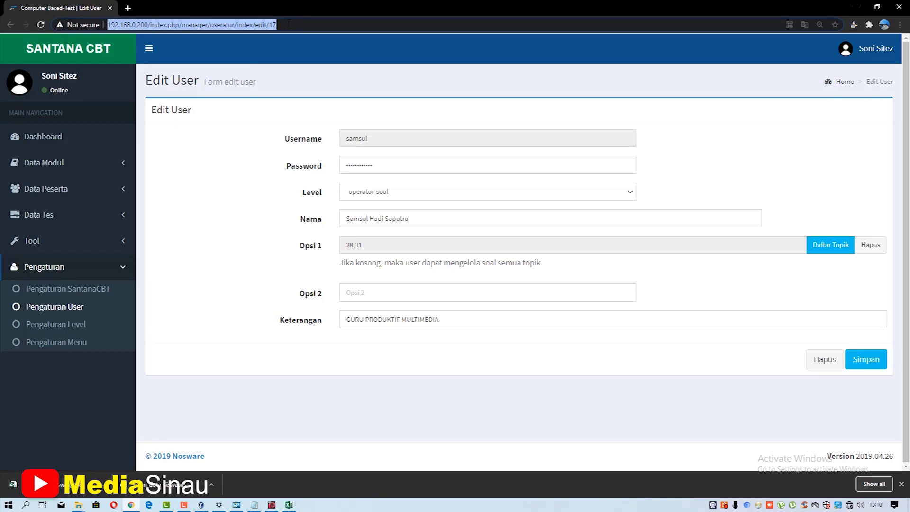
left_click(288, 23)
key("BackSpace")
key("BackSpace")
key("BackSpace")
key("BackSpace")
key("BackSpace")
key("BackSpace")
key("BackSpace")
key("BackSpace")
key("BackSpace")
key("BackSpace")
key("BackSpace")
key("BackSpace")
key("BackSpace")
key("BackSpace")
key("BackSpace")
key("BackSpace")
key("BackSpace")
key("BackSpace")
key("BackSpace")
key("BackSpace")
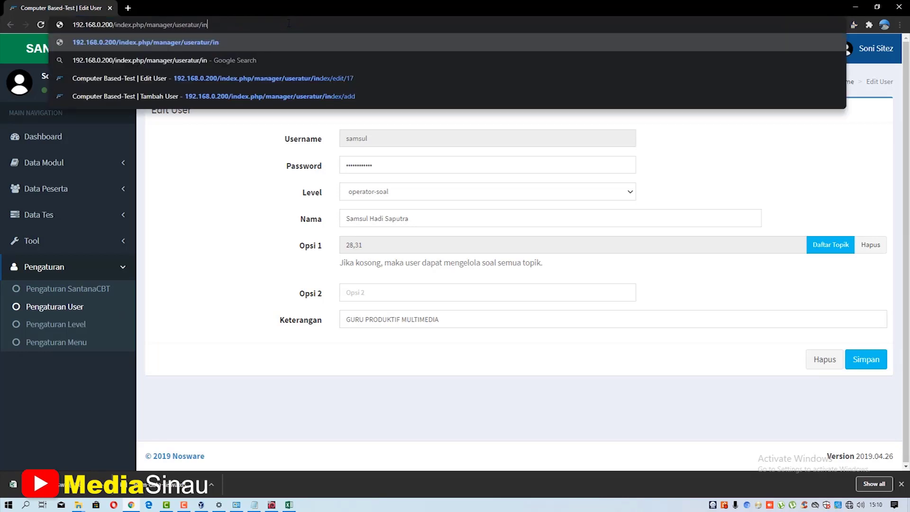
key("BackSpace")
key("BackSpace")
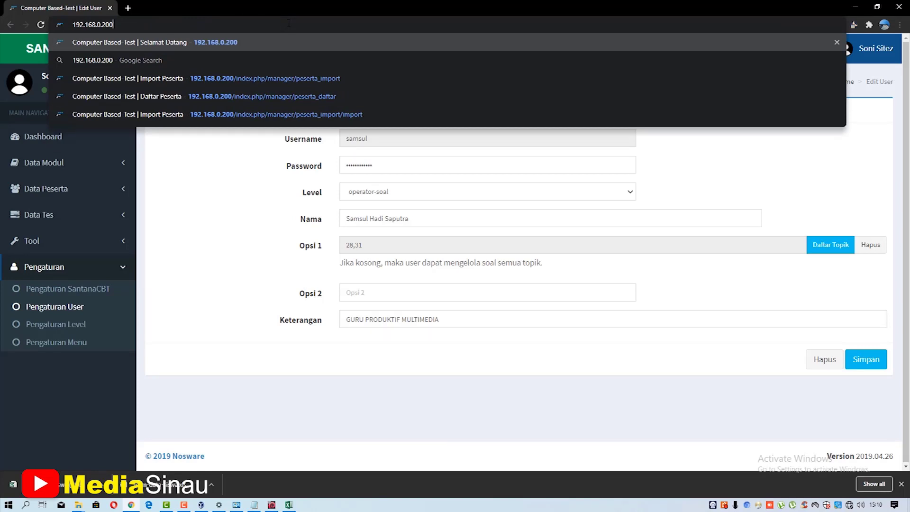
left_click(214, 43)
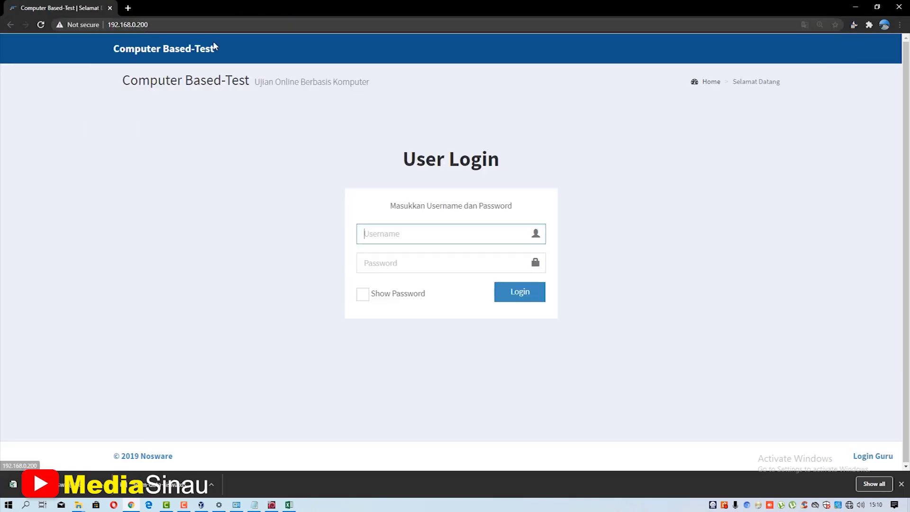
- Open Login Guru and sign out of the administrator account
left_click(869, 458)
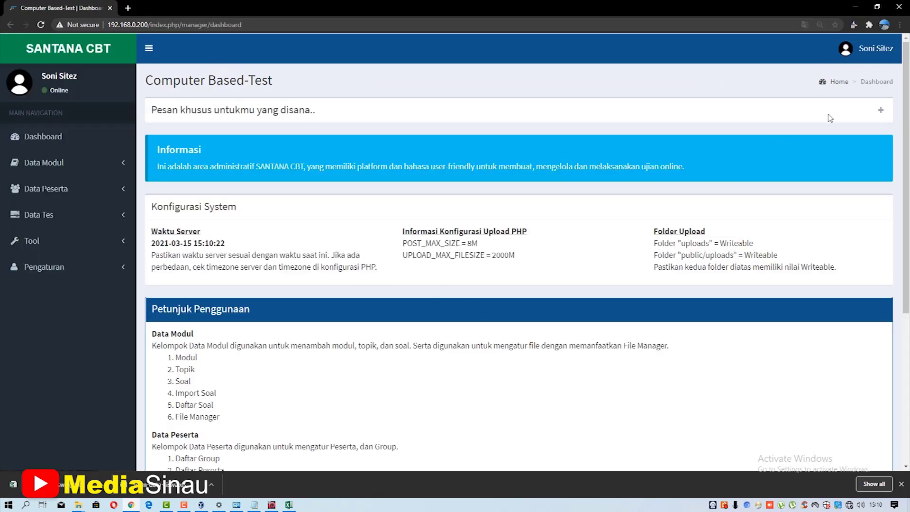
left_click(882, 52)
left_click(869, 187)
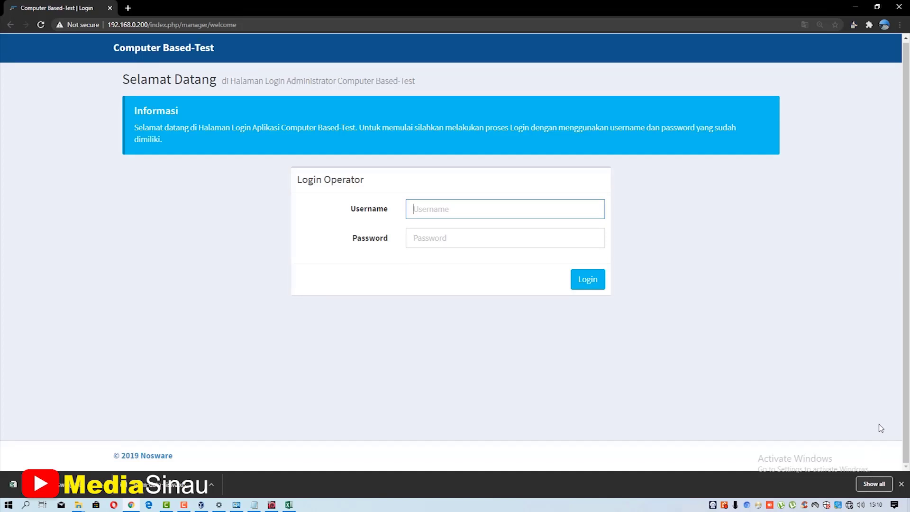
- Log in with the new operator-soal user's username and password
left_click(705, 367)
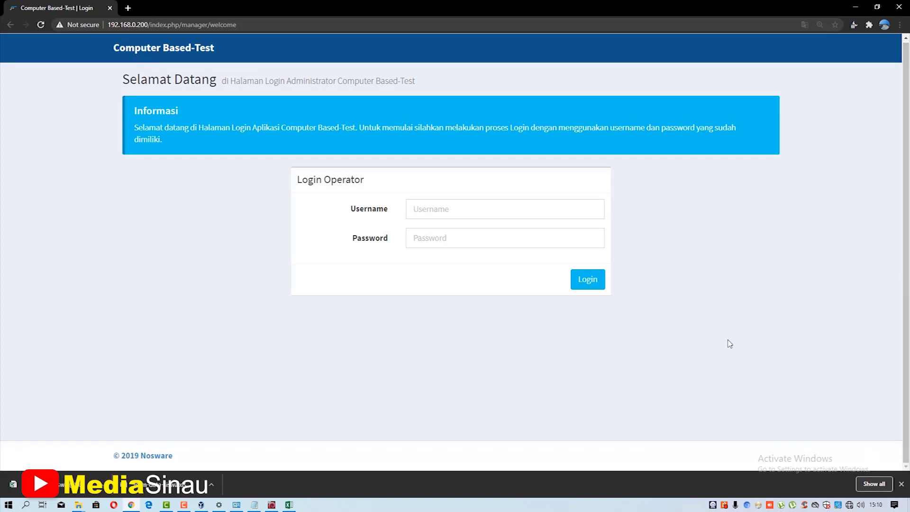
left_click(441, 211)
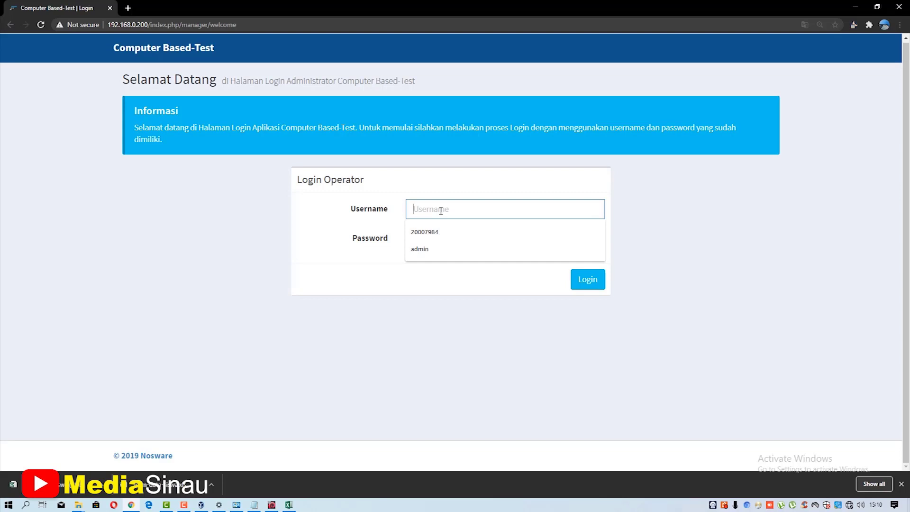
type("samsul")
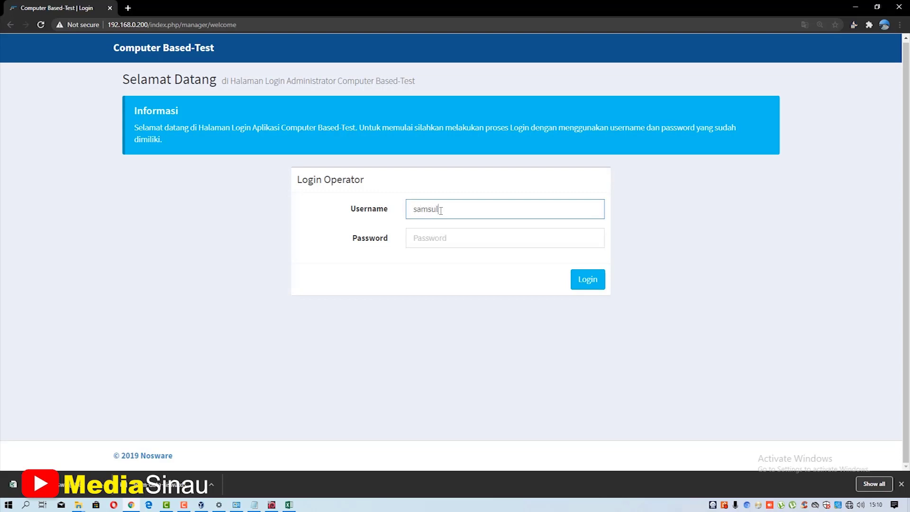
key("Tab")
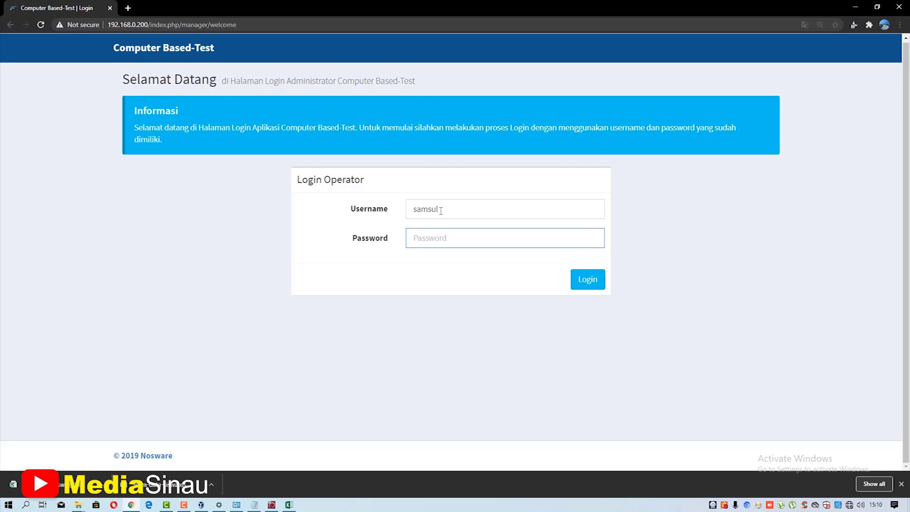
type("sa")
key("BackSpace")
key("BackSpace")
key("BackSpace")
type("s")
left_click(591, 282)
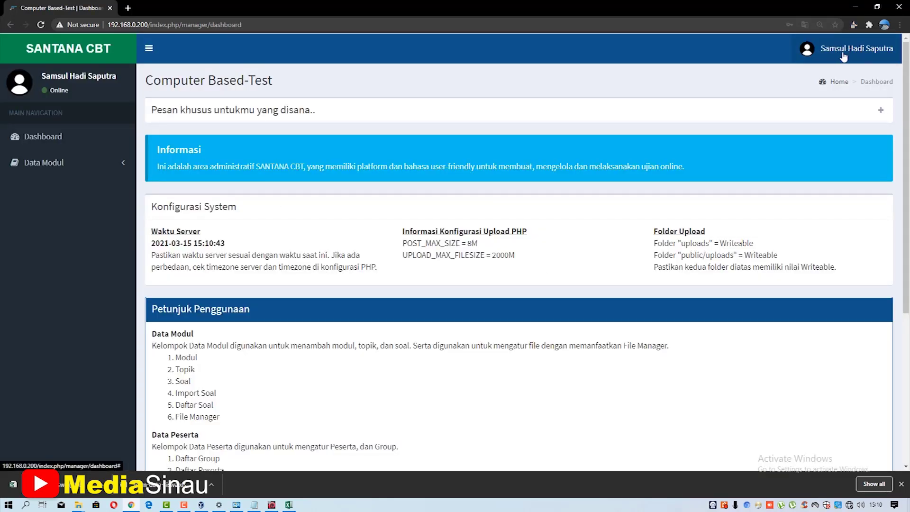
- Open Data Modul's Soal page and check Pilih Topik offers only DASAR DESAIN GRAFIS and ANIMASI 3D
left_click(69, 160)
left_click(48, 186)
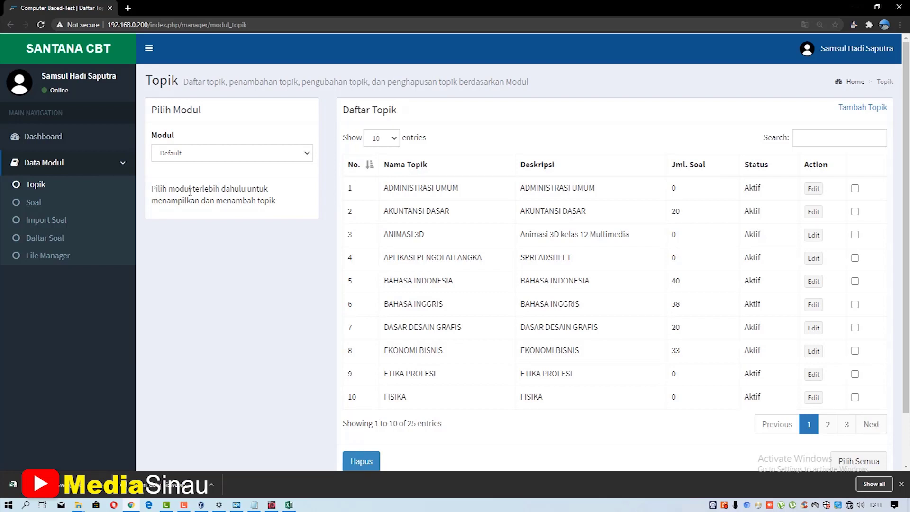
left_click(53, 203)
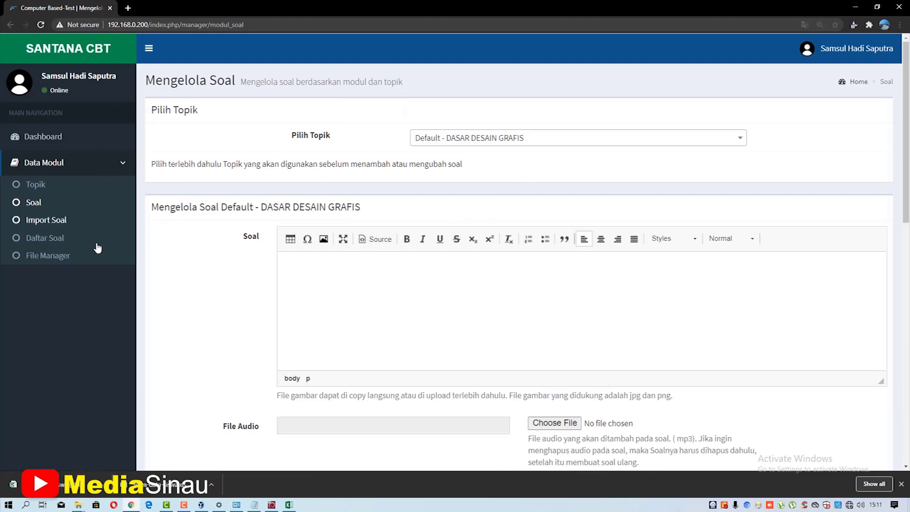
left_click(539, 141)
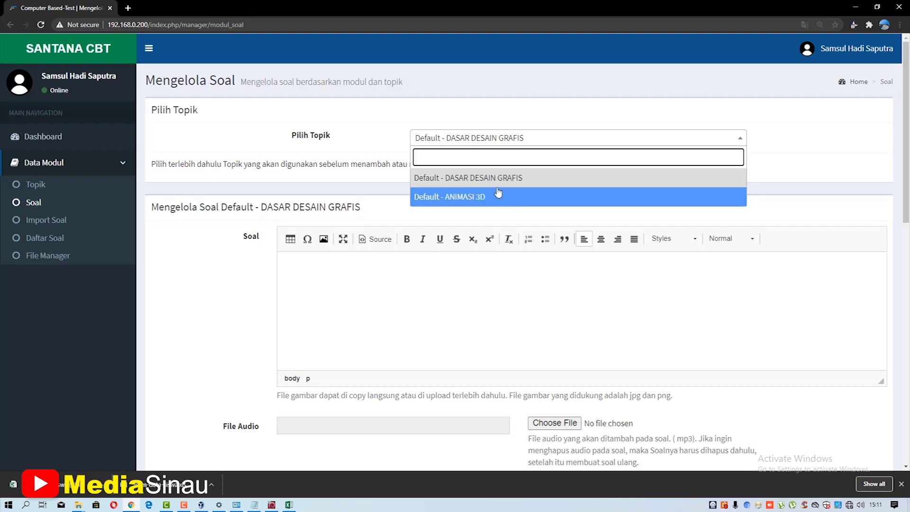
left_click(808, 166)
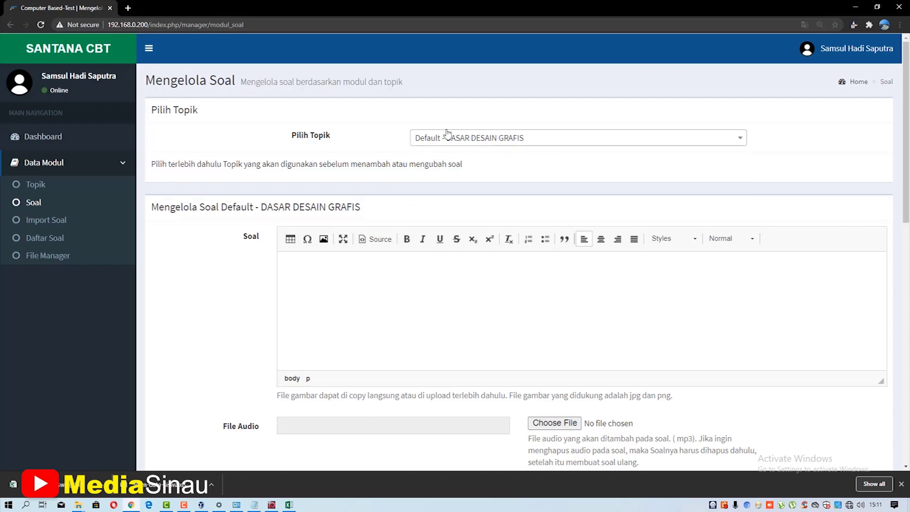